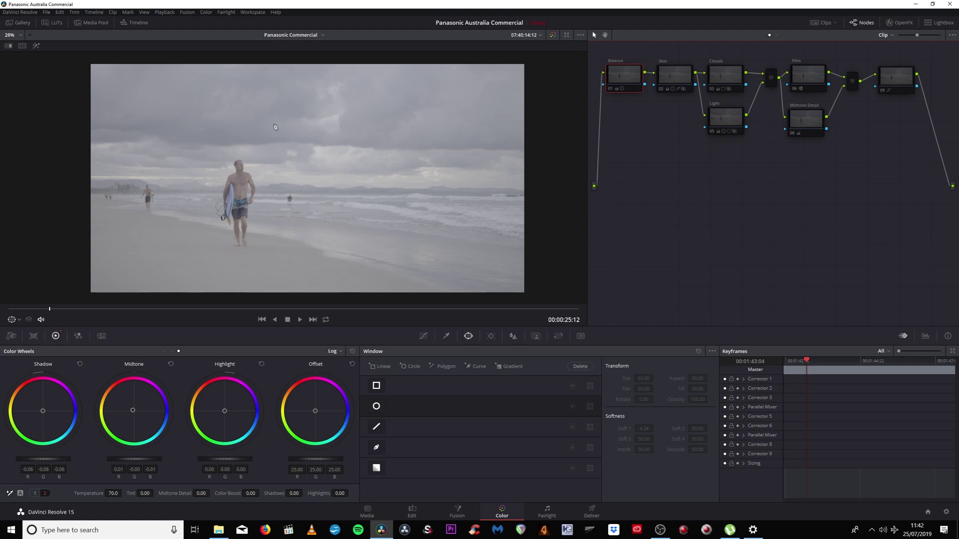
- Turn on the video scopes and shift their floating window slightly
{"action": "left_click", "coordinate": [254, 13]}
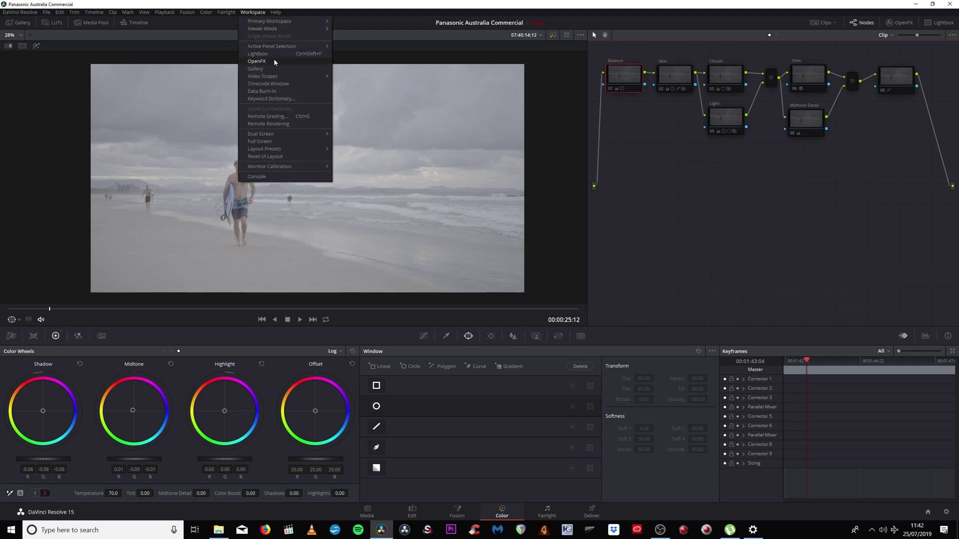
{"action": "mouse_move", "coordinate": [275, 76]}
{"action": "left_click", "coordinate": [345, 78]}
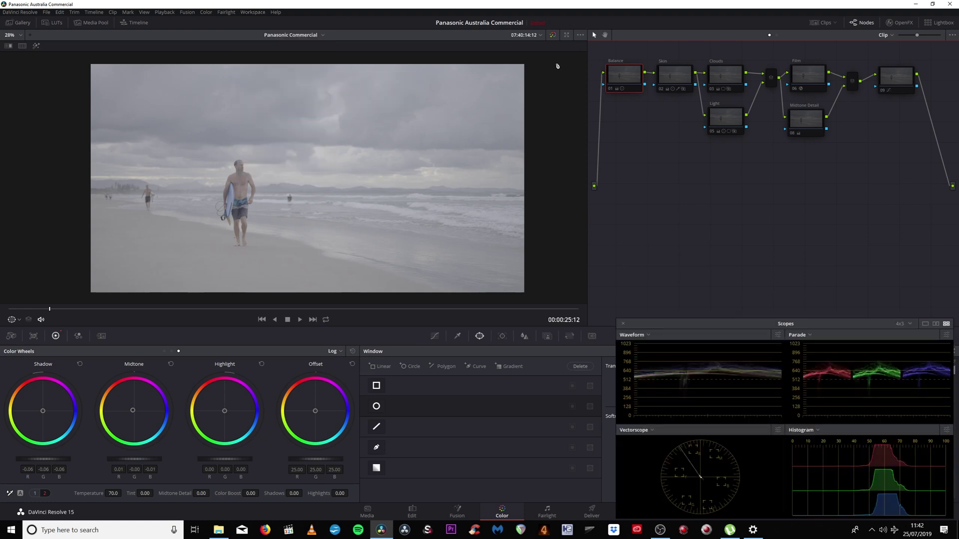
{"action": "left_click_drag", "start_coordinate": [812, 326], "coordinate": [806, 325]}
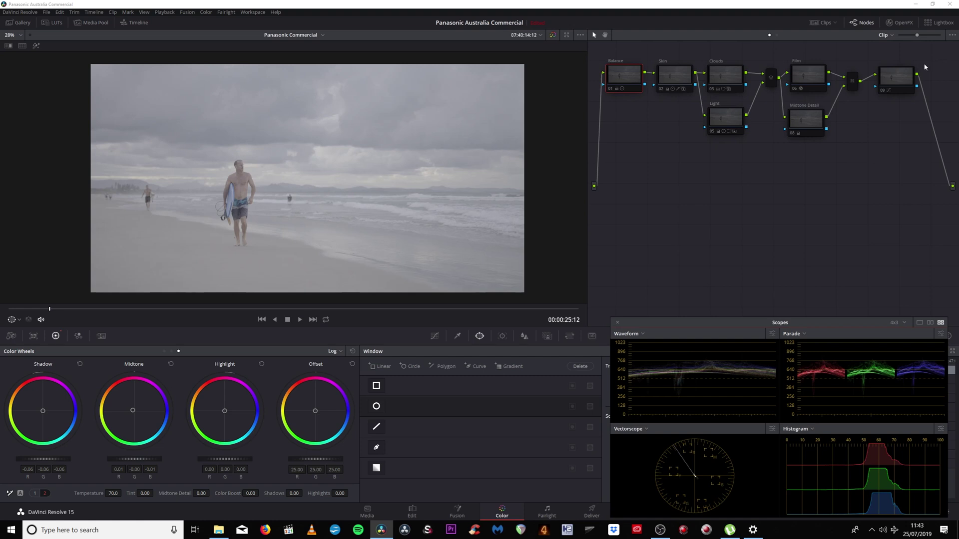
- Enable the Balance node and review its Primaries Wheels, contrast and saturation values, and Log wheel settings
{"action": "left_click", "coordinate": [611, 89]}
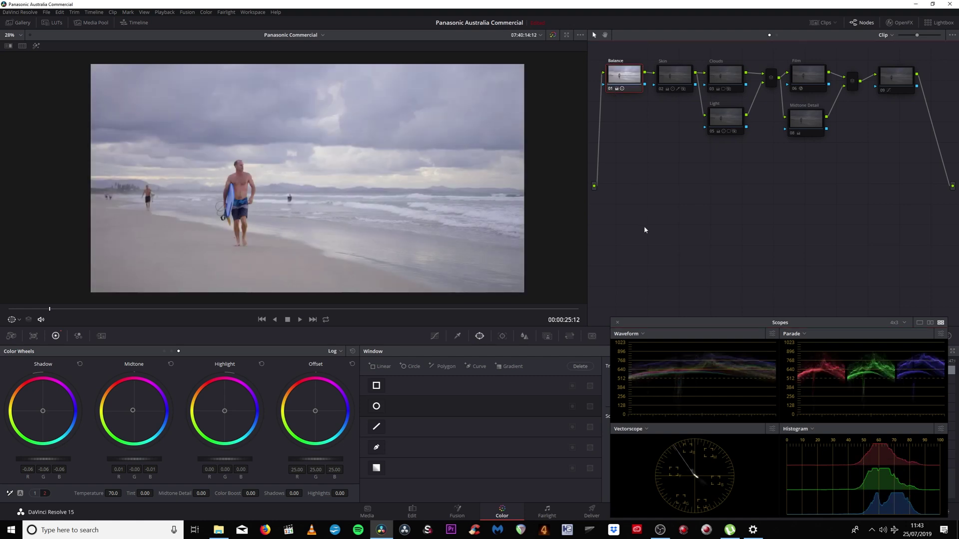
{"action": "left_click", "coordinate": [341, 352]}
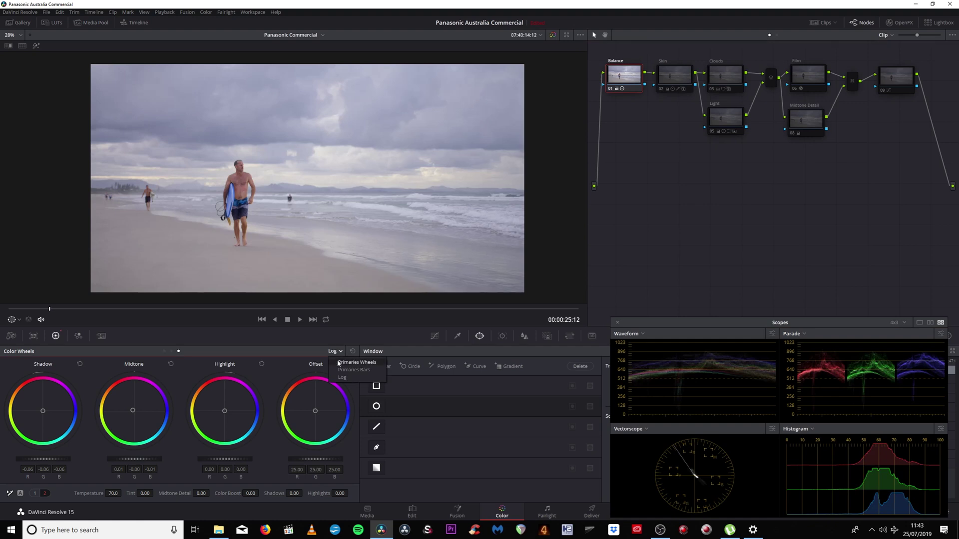
{"action": "left_click", "coordinate": [339, 363]}
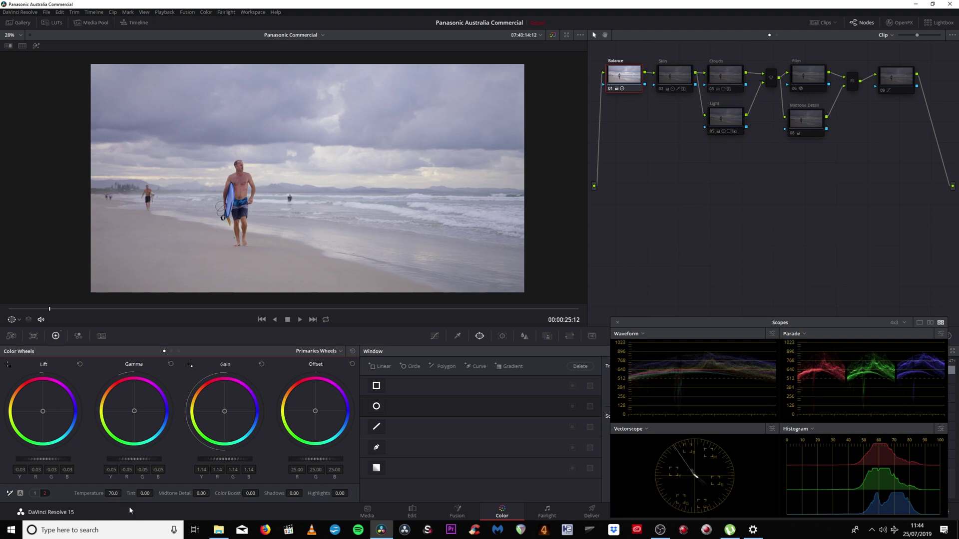
{"action": "left_click", "coordinate": [35, 493]}
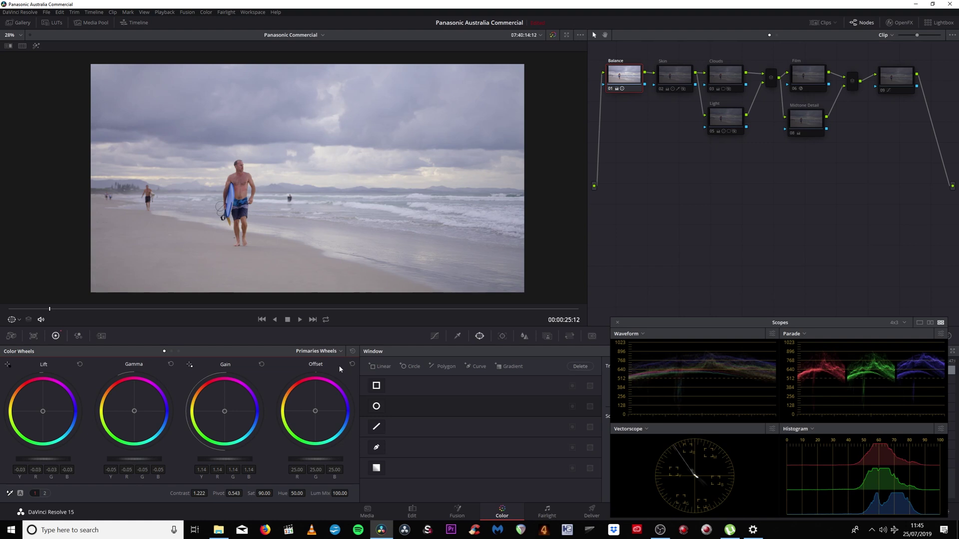
{"action": "left_click", "coordinate": [311, 377]}
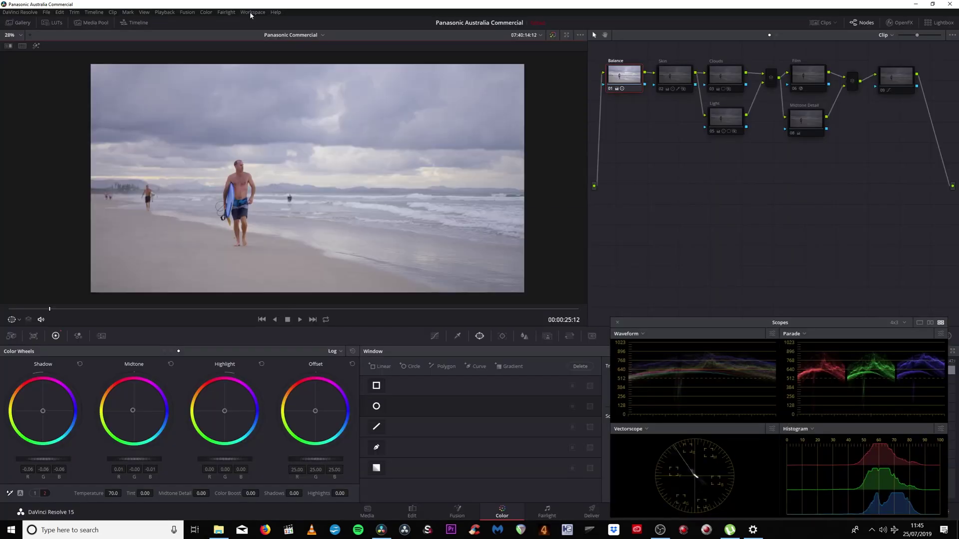
- Enable the Skin node to apply its correction to the surfer's skin tones
{"action": "left_click", "coordinate": [672, 84]}
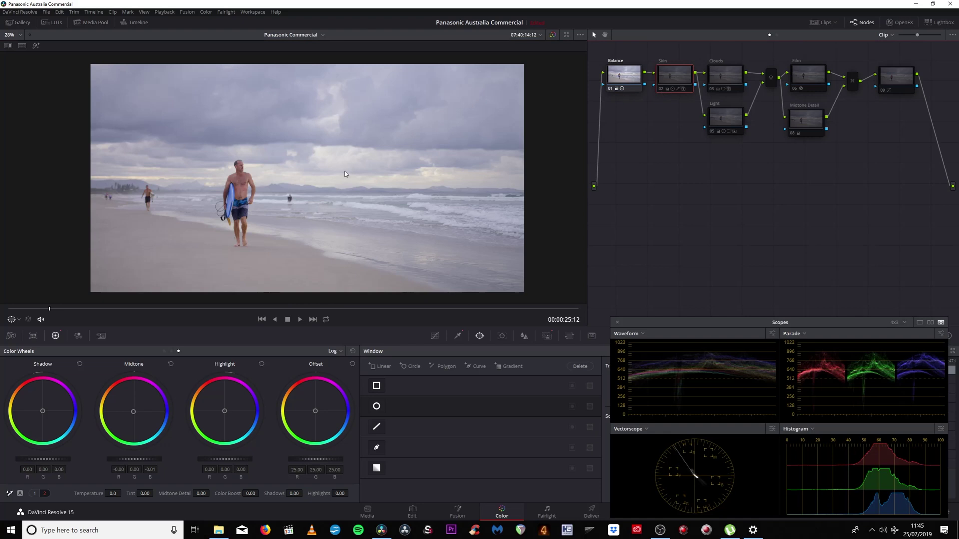
{"action": "scroll", "coordinate": [289, 190], "scroll_direction": "up", "scroll_amount": 5}
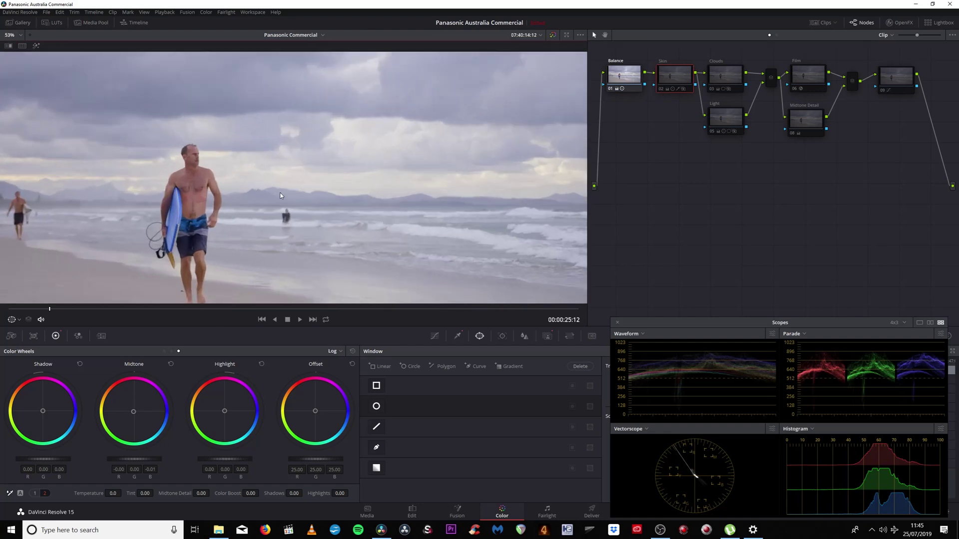
{"action": "left_click_drag", "start_coordinate": [283, 191], "coordinate": [285, 164]}
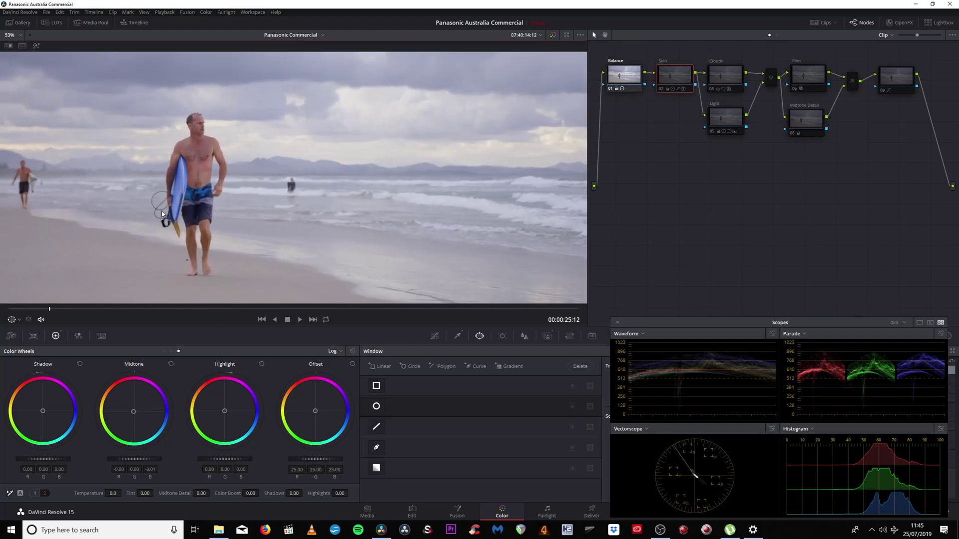
{"action": "scroll", "coordinate": [280, 169], "scroll_direction": "up", "scroll_amount": 2}
{"action": "left_click_drag", "start_coordinate": [277, 169], "coordinate": [281, 154]}
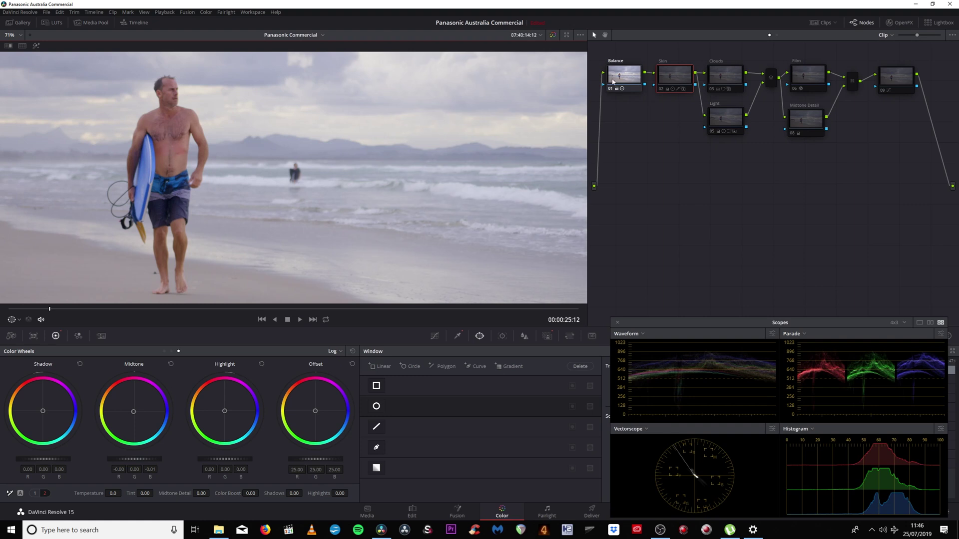
{"action": "left_click", "coordinate": [669, 71]}
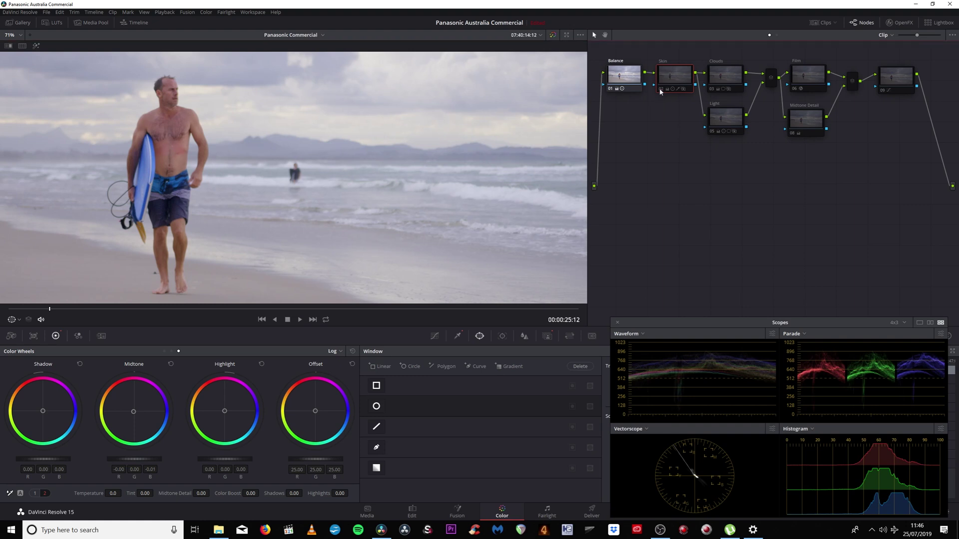
{"action": "left_click", "coordinate": [660, 90]}
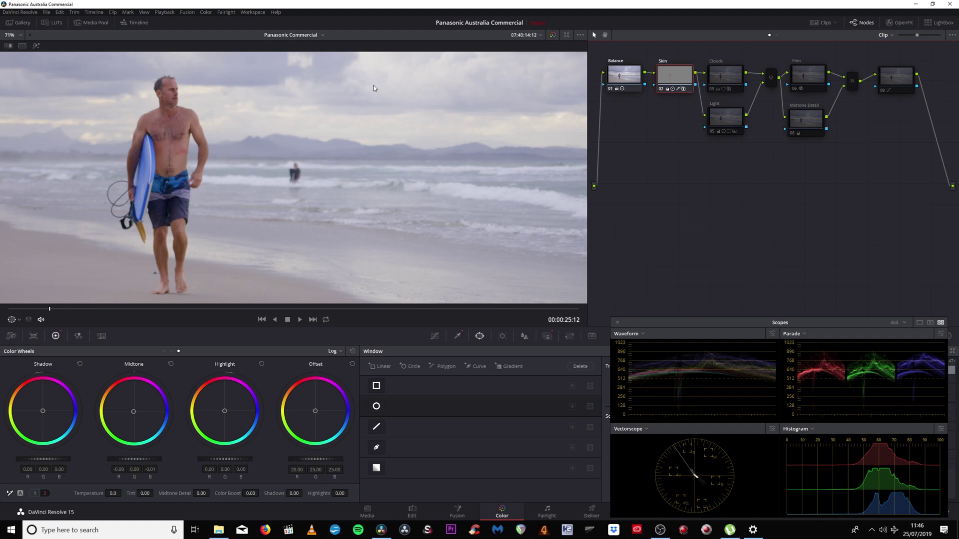
- Review the Skin node's grade in both Primaries Wheels and Log modes, finishing on Primaries Wheels
{"action": "left_click", "coordinate": [342, 352]}
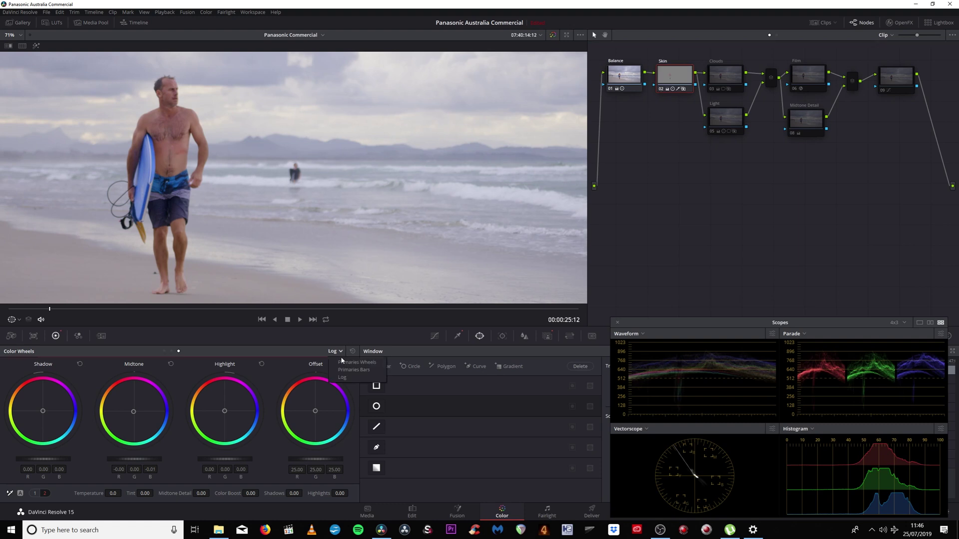
{"action": "left_click", "coordinate": [343, 363]}
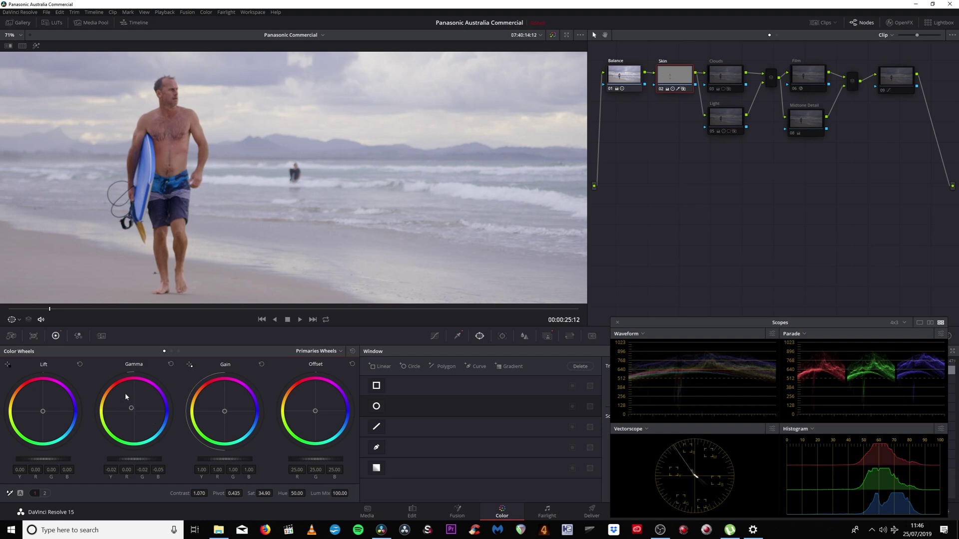
{"action": "left_click", "coordinate": [334, 353]}
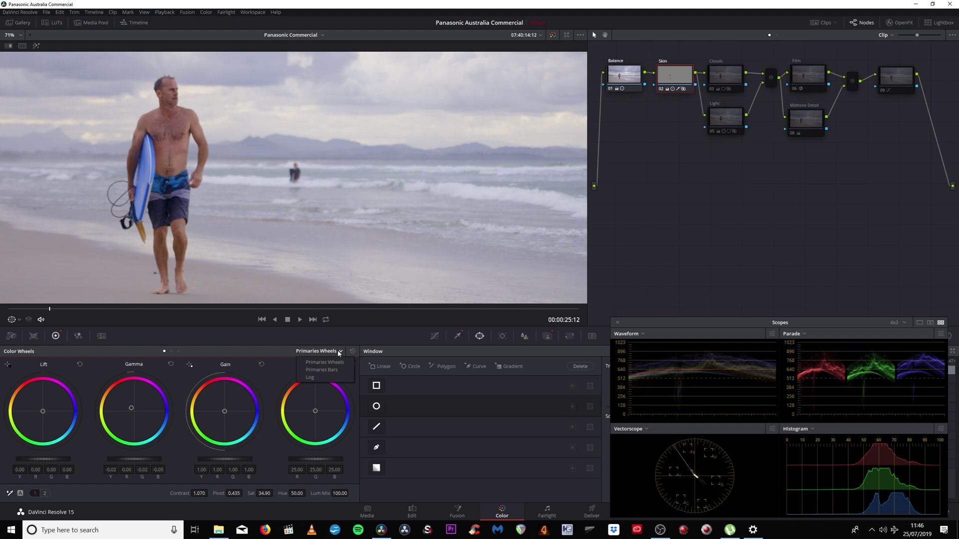
{"action": "left_click", "coordinate": [326, 379]}
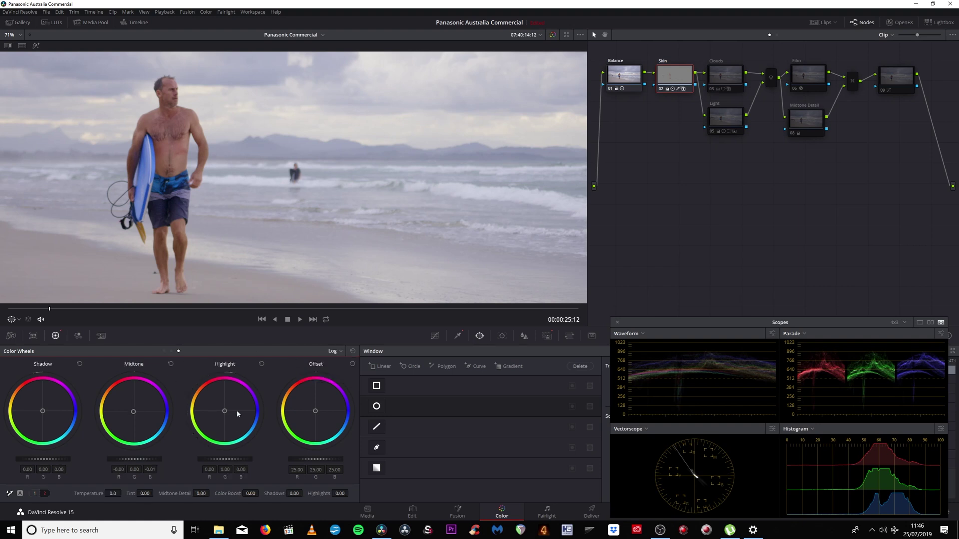
{"action": "left_click", "coordinate": [330, 353]}
{"action": "left_click", "coordinate": [341, 364]}
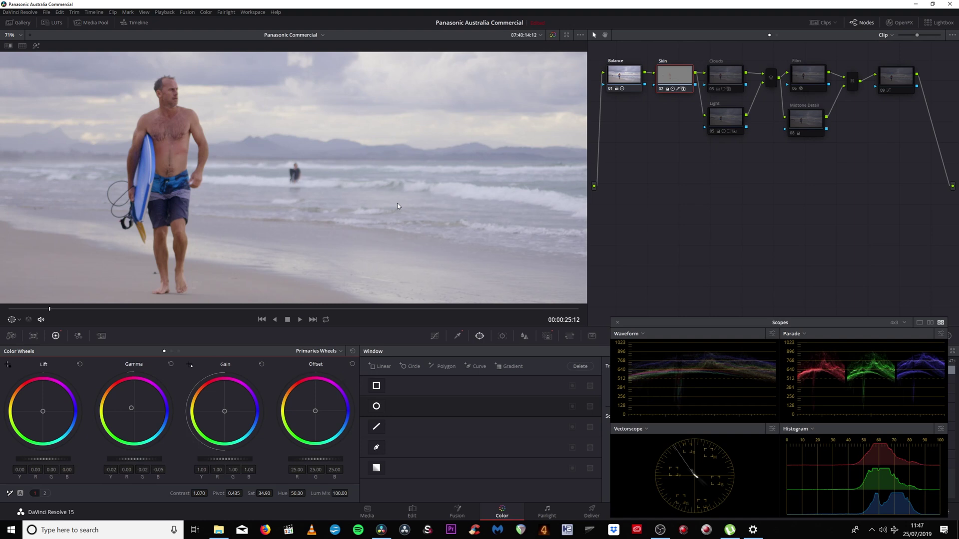
- Enable the Clouds node, switching it off and on again to compare the sky with and without its grade
{"action": "scroll", "coordinate": [374, 181], "scroll_direction": "down", "scroll_amount": 5}
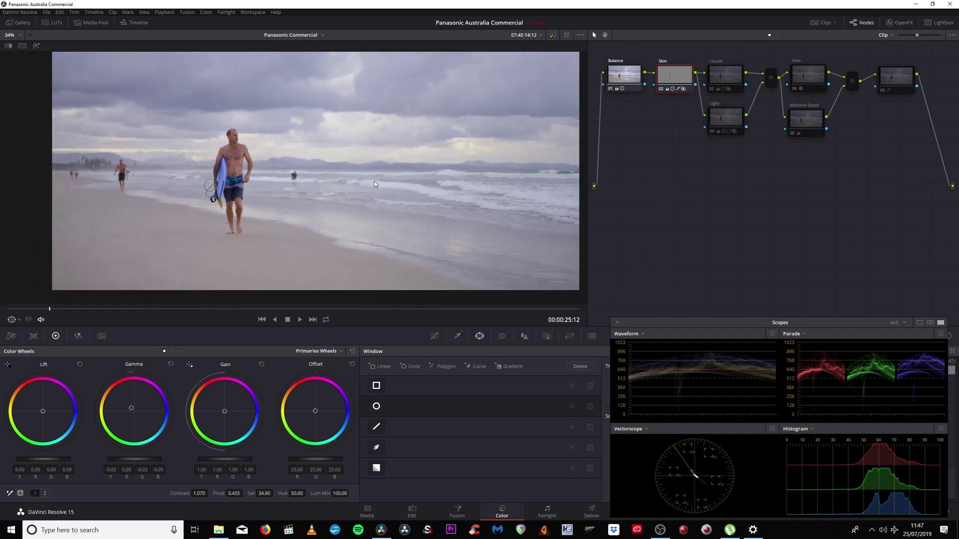
{"action": "left_click_drag", "start_coordinate": [373, 181], "coordinate": [352, 175]}
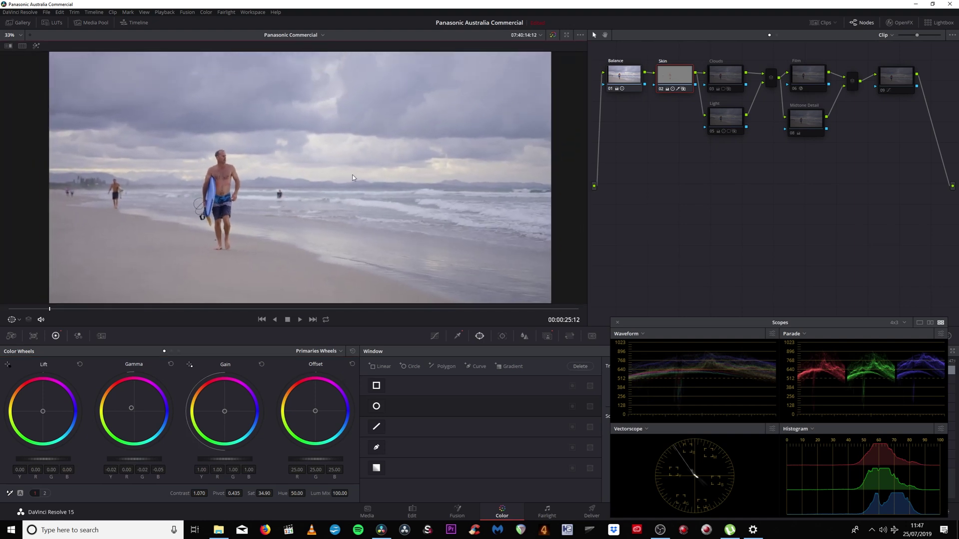
{"action": "scroll", "coordinate": [352, 178], "scroll_direction": "down", "scroll_amount": 3}
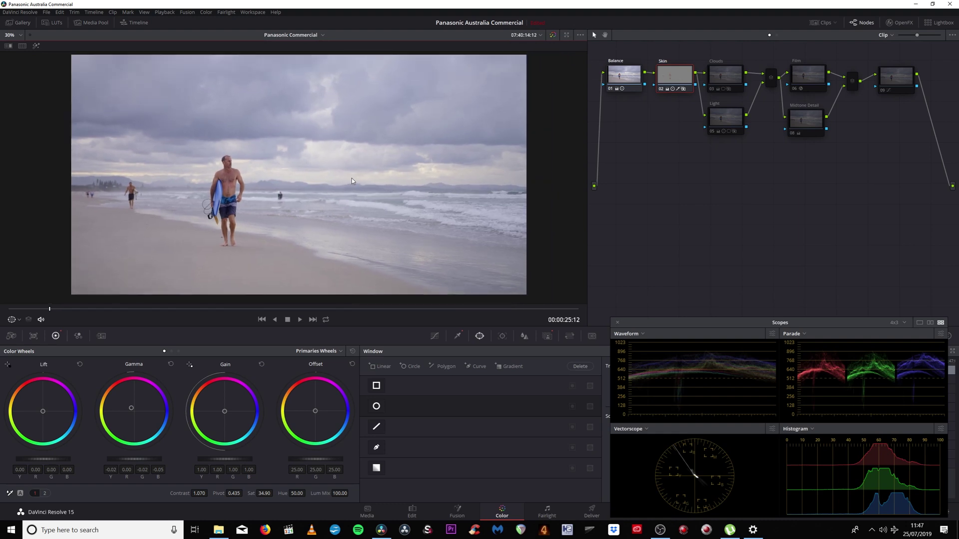
{"action": "left_click_drag", "start_coordinate": [351, 178], "coordinate": [347, 181]}
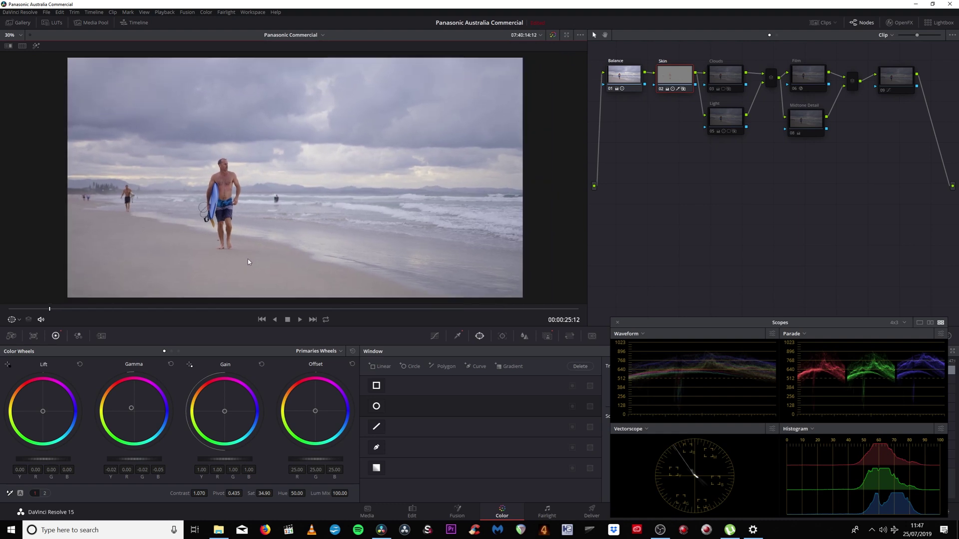
{"action": "scroll", "coordinate": [244, 198], "scroll_direction": "up", "scroll_amount": 4}
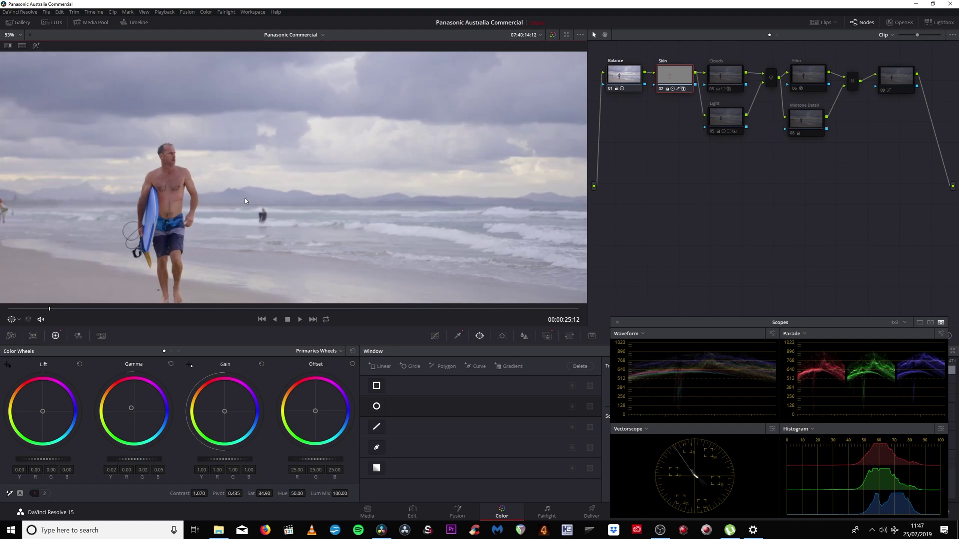
{"action": "scroll", "coordinate": [245, 197], "scroll_direction": "down", "scroll_amount": 4}
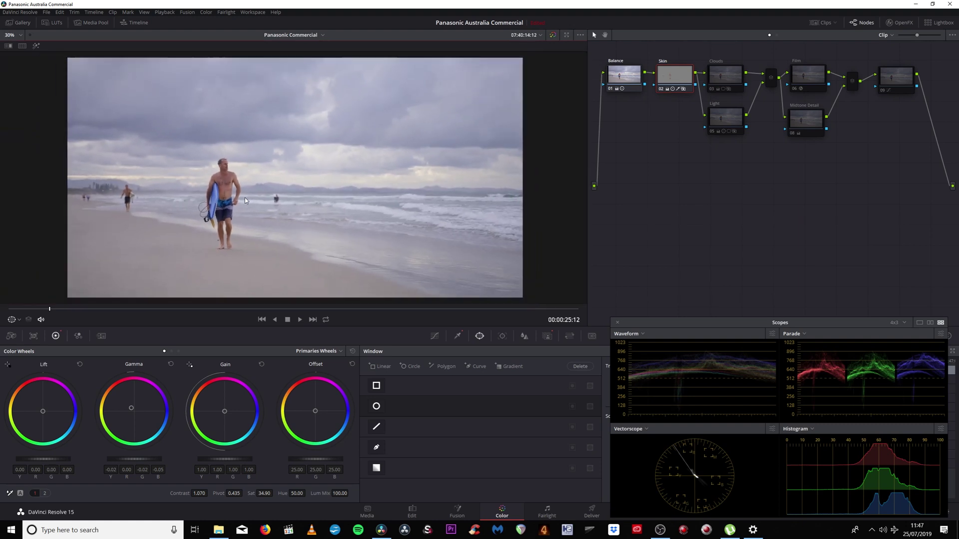
{"action": "left_click", "coordinate": [719, 76]}
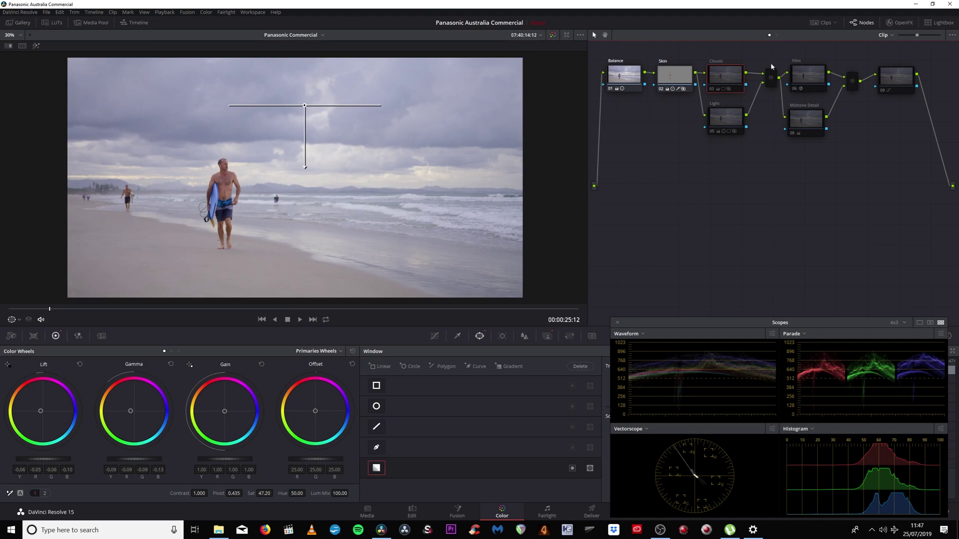
{"action": "left_click", "coordinate": [712, 90]}
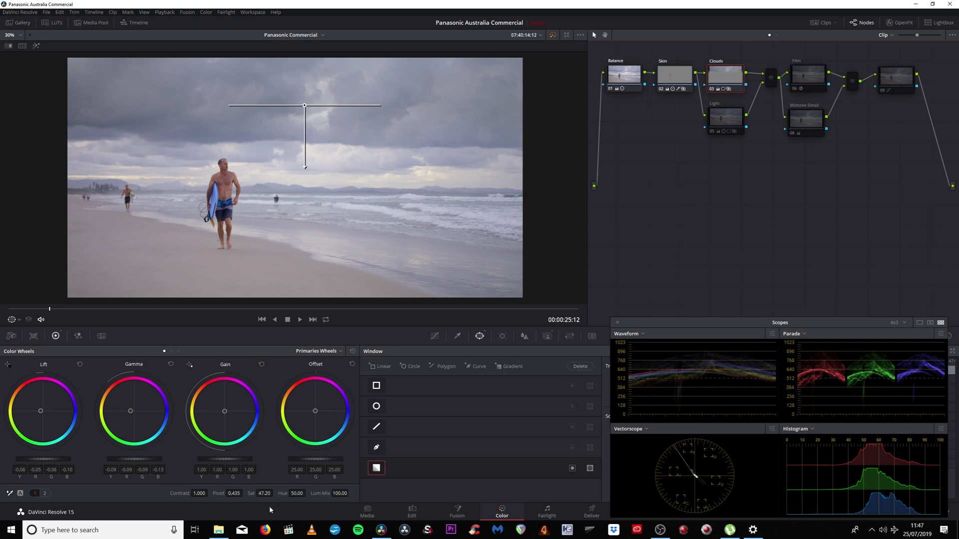
{"action": "left_click", "coordinate": [711, 89]}
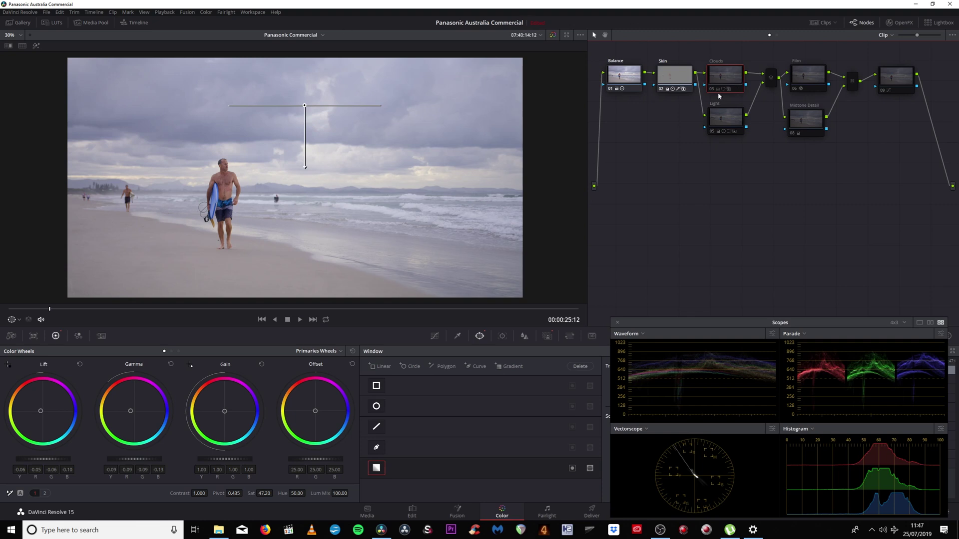
{"action": "mouse_move", "coordinate": [710, 93]}
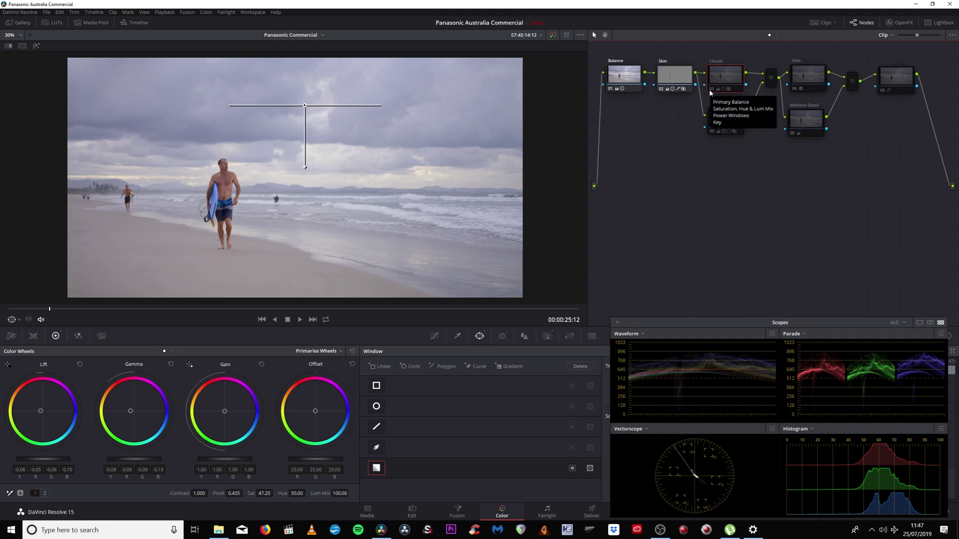
{"action": "left_click", "coordinate": [711, 89]}
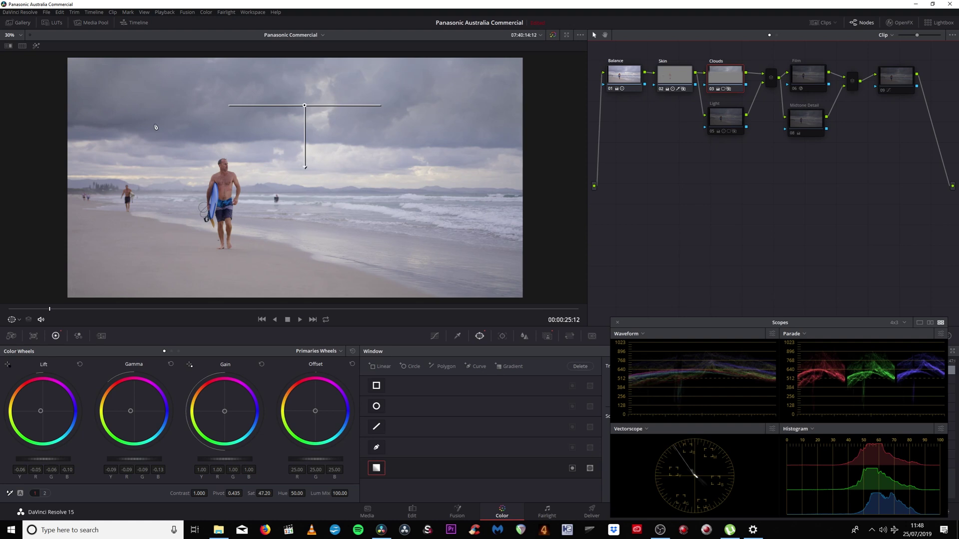
- Inspect the graded clouds up close at 230%, working across the sky to examine the image detail
{"action": "scroll", "coordinate": [156, 127], "scroll_direction": "up", "scroll_amount": 4}
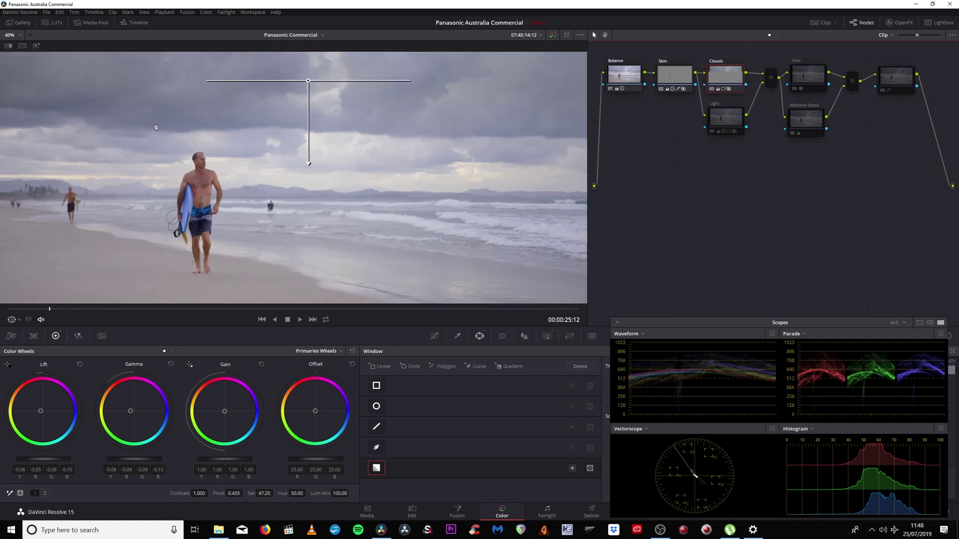
{"action": "left_click_drag", "start_coordinate": [156, 127], "coordinate": [390, 238]}
{"action": "scroll", "coordinate": [290, 195], "scroll_direction": "up", "scroll_amount": 6}
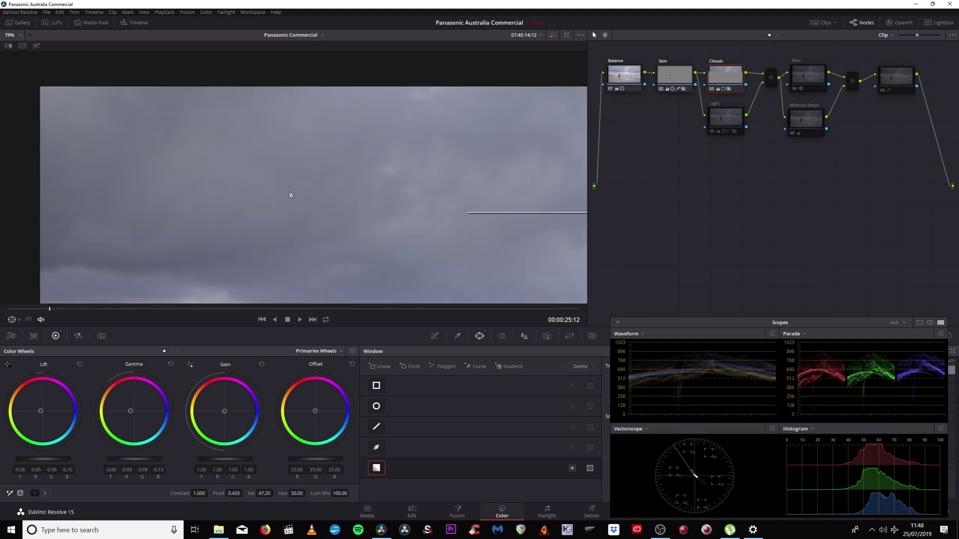
{"action": "scroll", "coordinate": [291, 194], "scroll_direction": "up", "scroll_amount": 1}
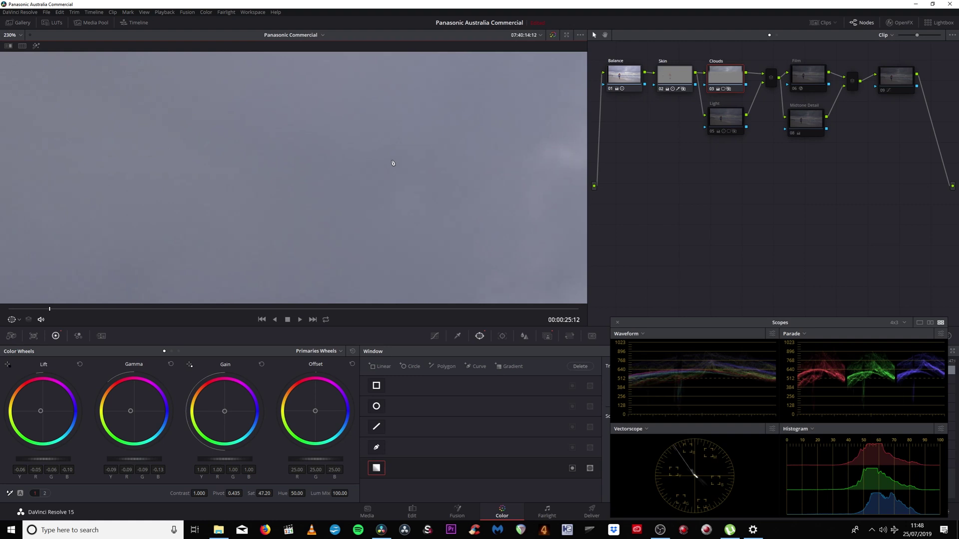
{"action": "mouse_move", "coordinate": [393, 163]}
{"action": "left_mouse_down"}
{"action": "mouse_move", "coordinate": [263, 163]}
{"action": "mouse_move", "coordinate": [148, 137]}
{"action": "left_mouse_up"}
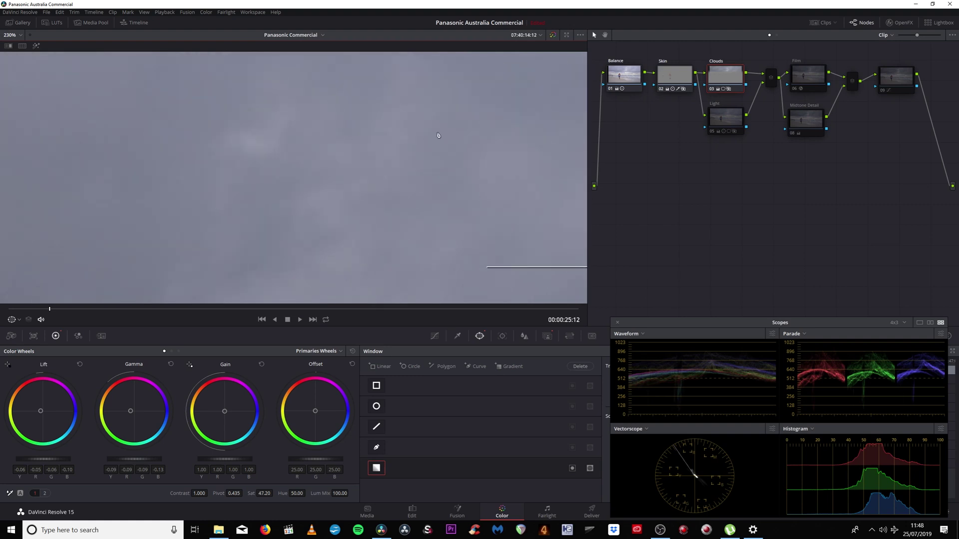
{"action": "left_click_drag", "start_coordinate": [439, 137], "coordinate": [216, 196]}
{"action": "left_click_drag", "start_coordinate": [470, 158], "coordinate": [244, 189]}
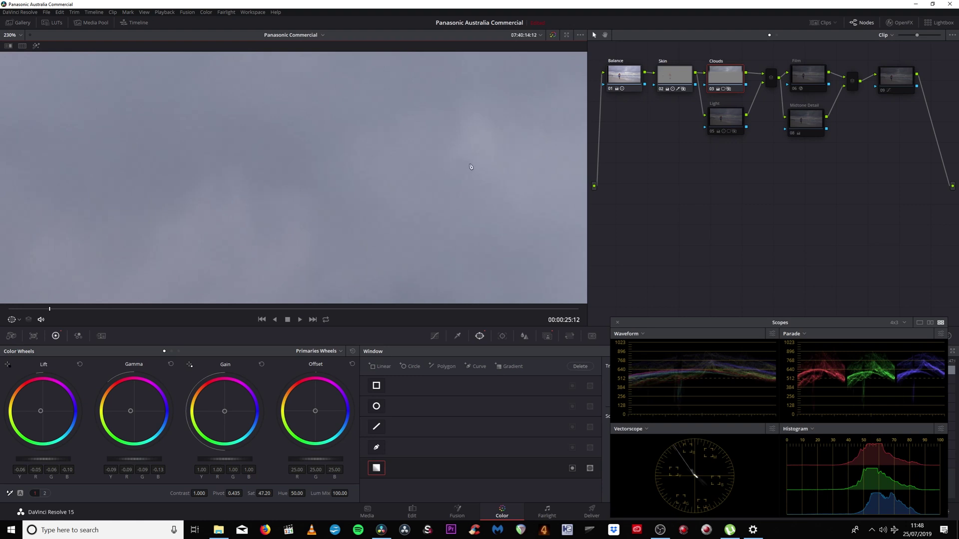
- Examine the remaining areas of the graded sky in close-up, finishing with the whole beach frame in view
{"action": "left_click_drag", "start_coordinate": [470, 167], "coordinate": [293, 180]}
{"action": "mouse_move", "coordinate": [479, 149]}
{"action": "left_mouse_down"}
{"action": "mouse_move", "coordinate": [474, 235]}
{"action": "mouse_move", "coordinate": [78, 116]}
{"action": "left_mouse_up"}
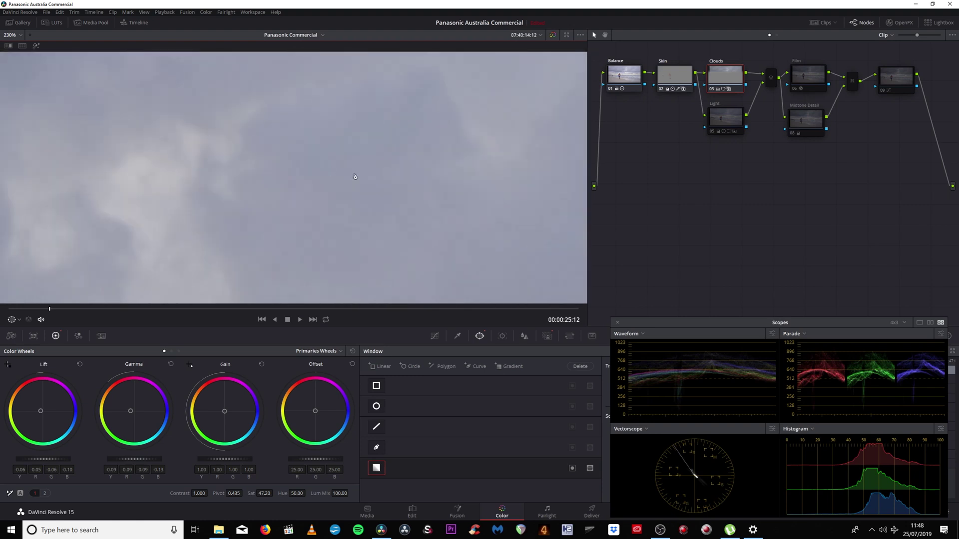
{"action": "left_click_drag", "start_coordinate": [355, 176], "coordinate": [151, 111]}
{"action": "scroll", "coordinate": [151, 110], "scroll_direction": "down", "scroll_amount": 5}
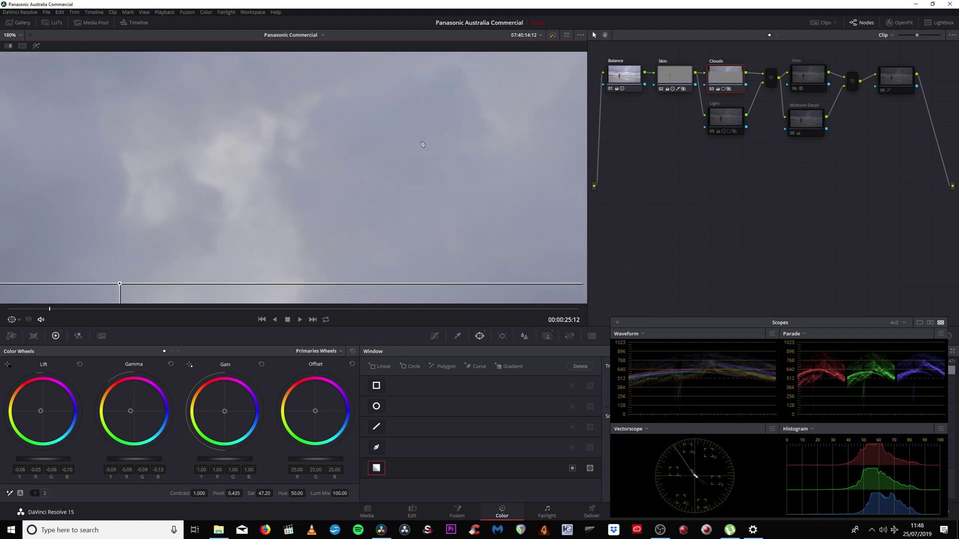
{"action": "scroll", "coordinate": [423, 145], "scroll_direction": "down", "scroll_amount": 4}
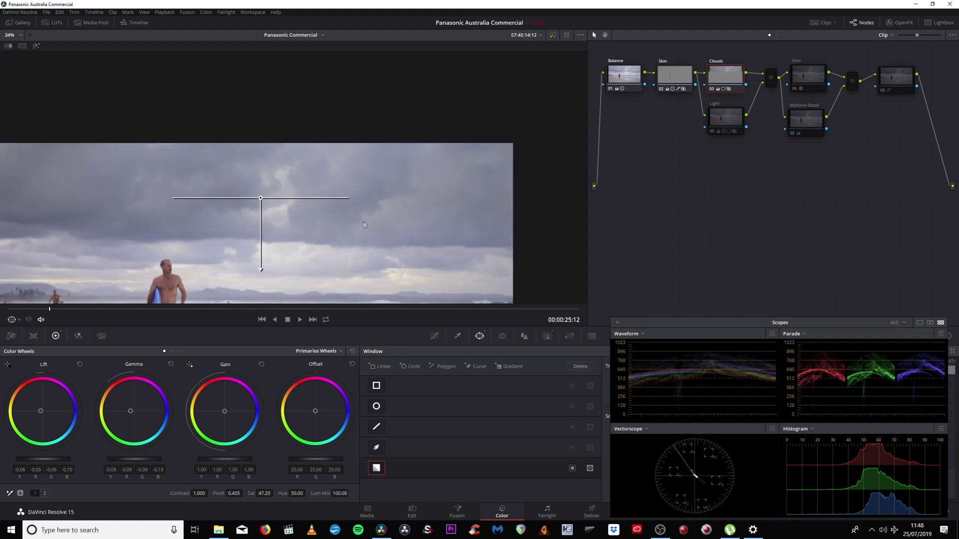
{"action": "scroll", "coordinate": [414, 137], "scroll_direction": "down", "scroll_amount": 1}
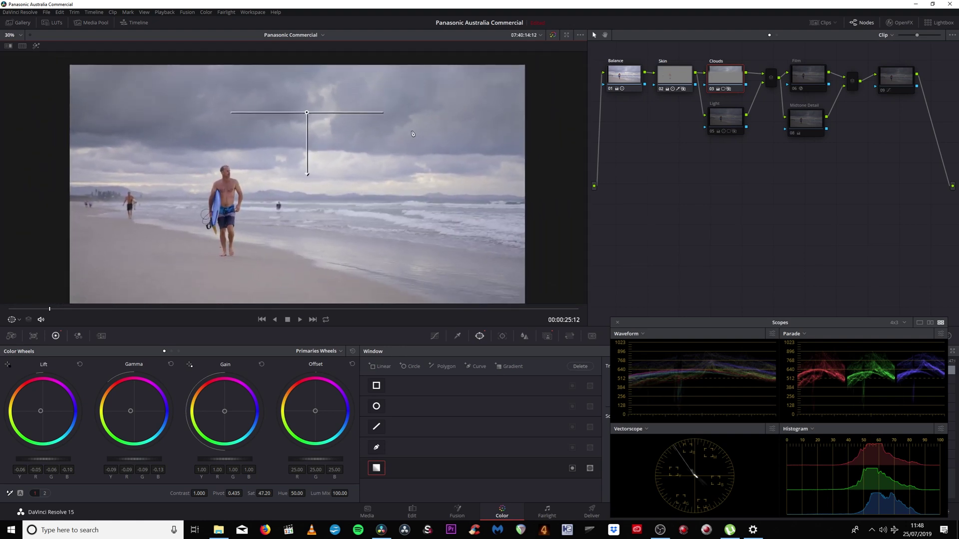
- Enable the Light node to warm the sky near the horizon and show its grade in the Log wheels
{"action": "left_click", "coordinate": [720, 119]}
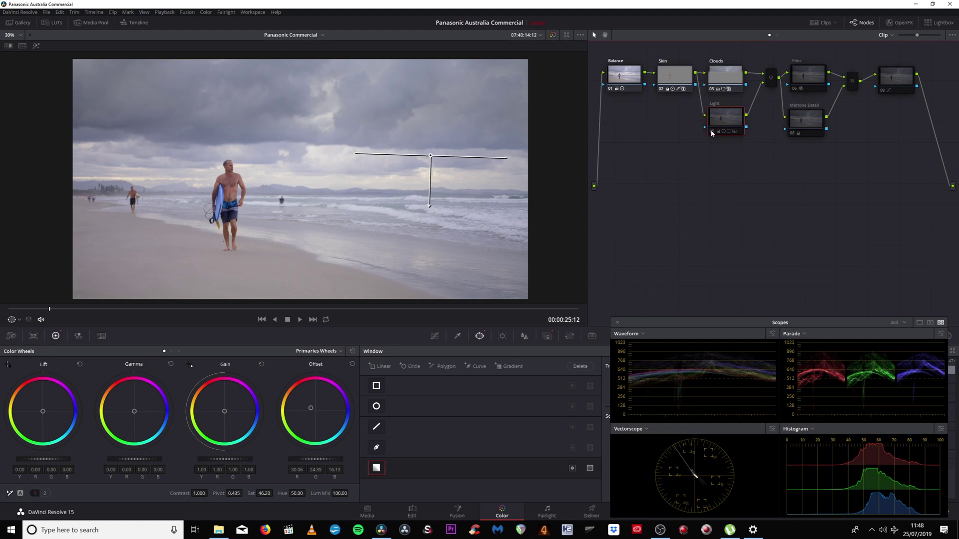
{"action": "left_click", "coordinate": [712, 132]}
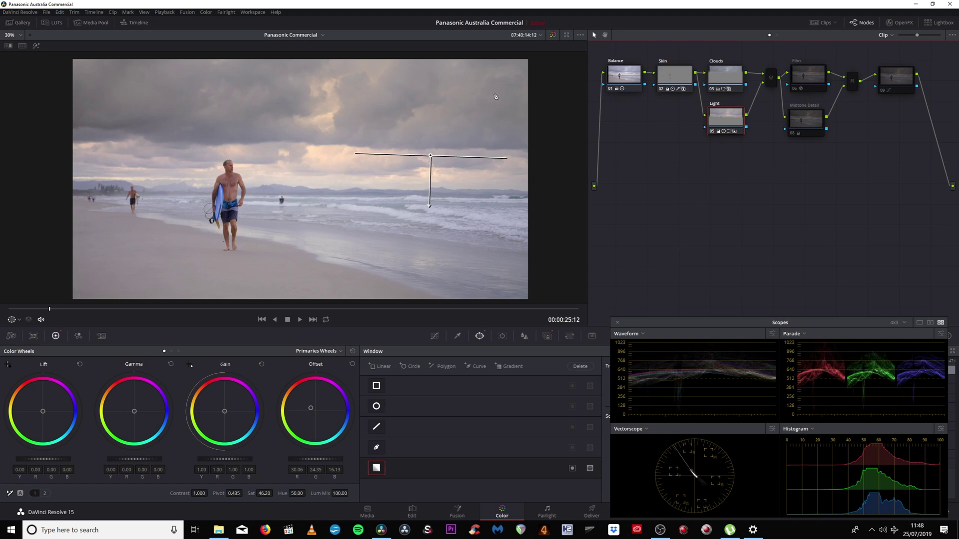
{"action": "left_click", "coordinate": [319, 351]}
{"action": "left_click", "coordinate": [310, 377]}
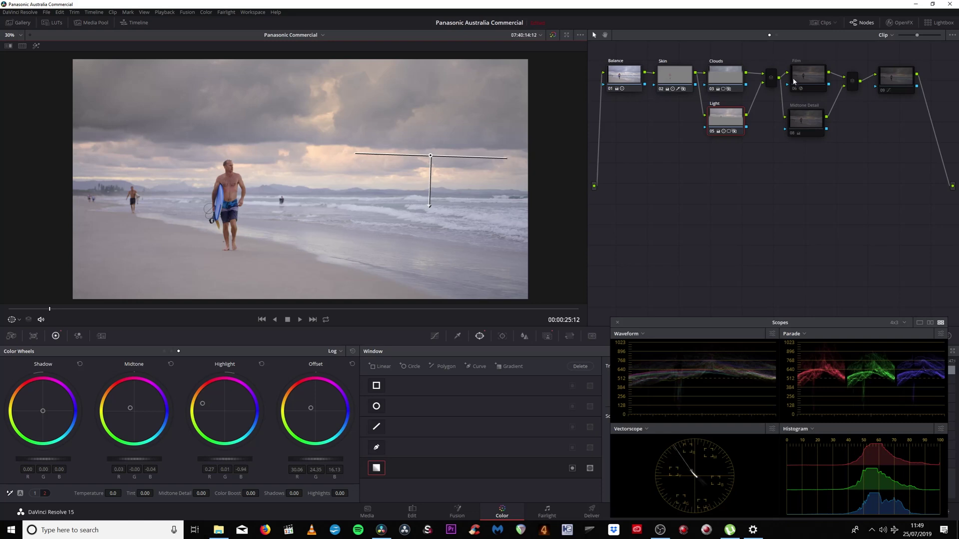
- Enable the Film node and review its FilmConvert Pro camera and film settings, keeping the scopes clear of them
{"action": "left_click", "coordinate": [794, 81]}
{"action": "left_click", "coordinate": [795, 89]}
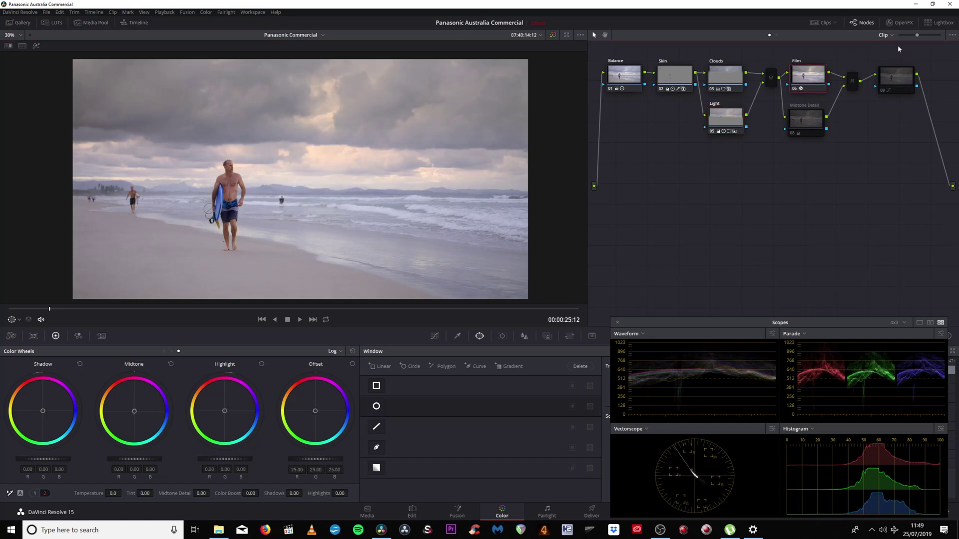
{"action": "left_click", "coordinate": [897, 23]}
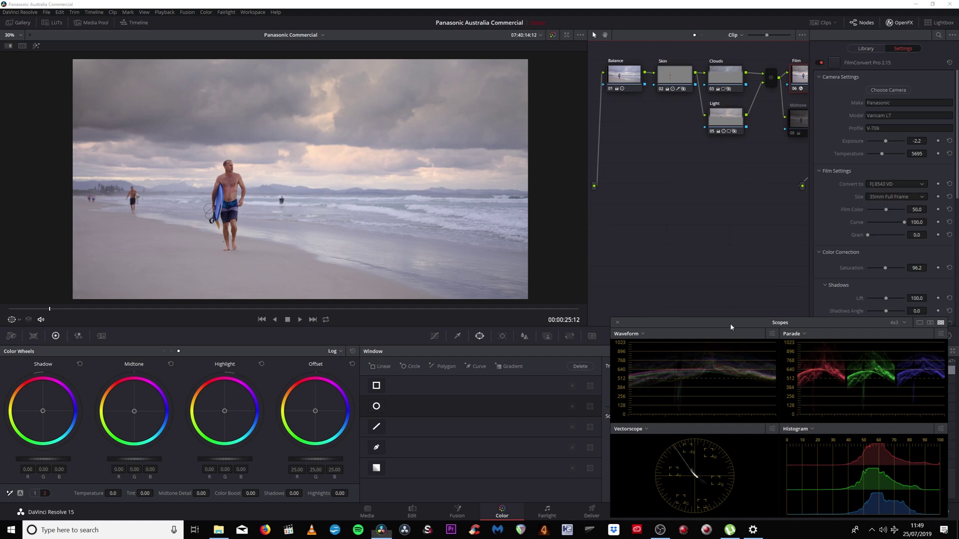
{"action": "left_click_drag", "start_coordinate": [729, 327], "coordinate": [757, 407]}
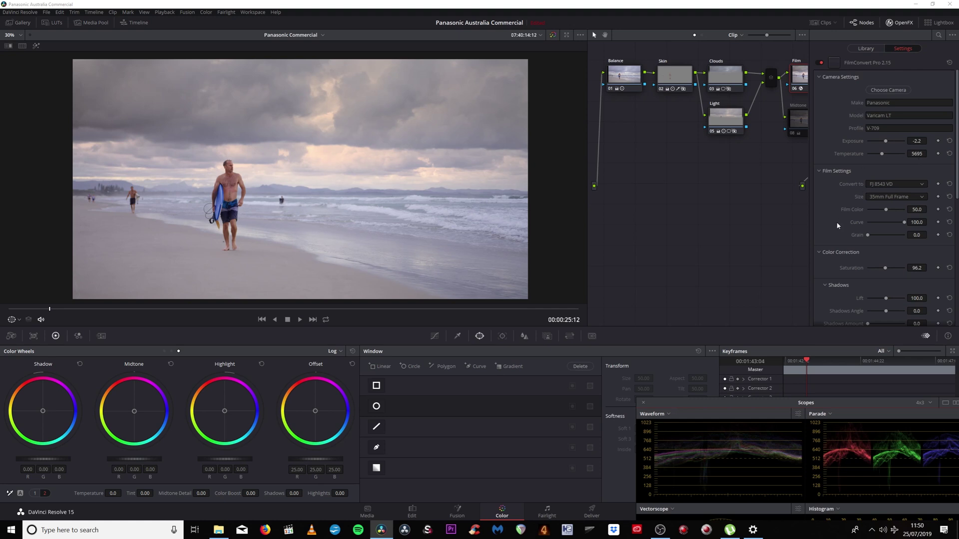
{"action": "left_click", "coordinate": [878, 188]}
{"action": "left_click", "coordinate": [829, 189]}
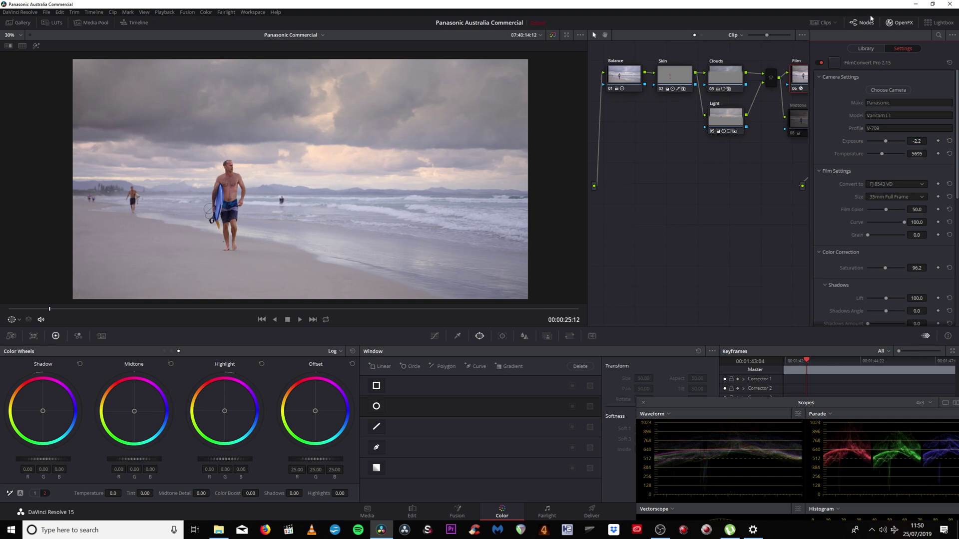
{"action": "left_click", "coordinate": [902, 24]}
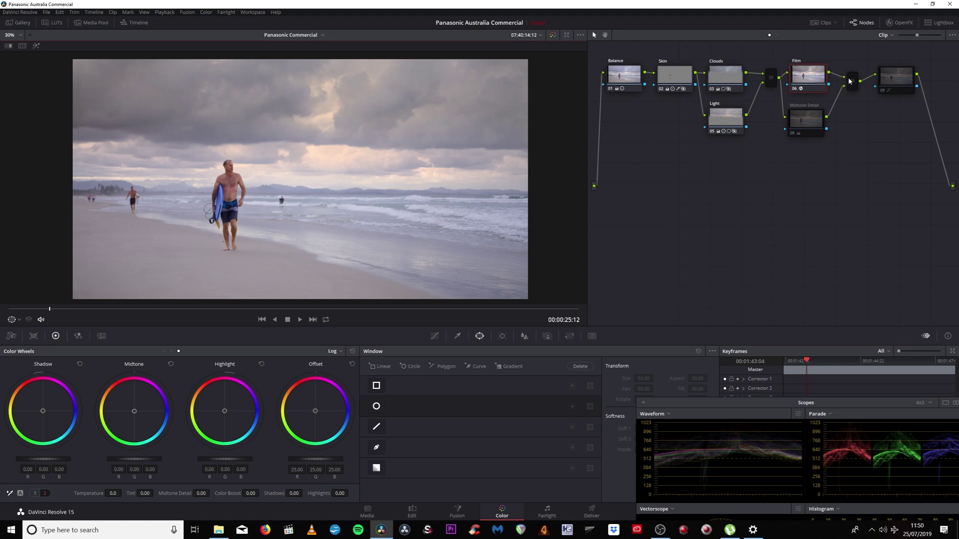
- Switch the Film node off and on repeatedly to compare the whole frame, leaving it enabled
{"action": "left_click", "coordinate": [793, 94]}
{"action": "key", "text": "ctrl+d"}
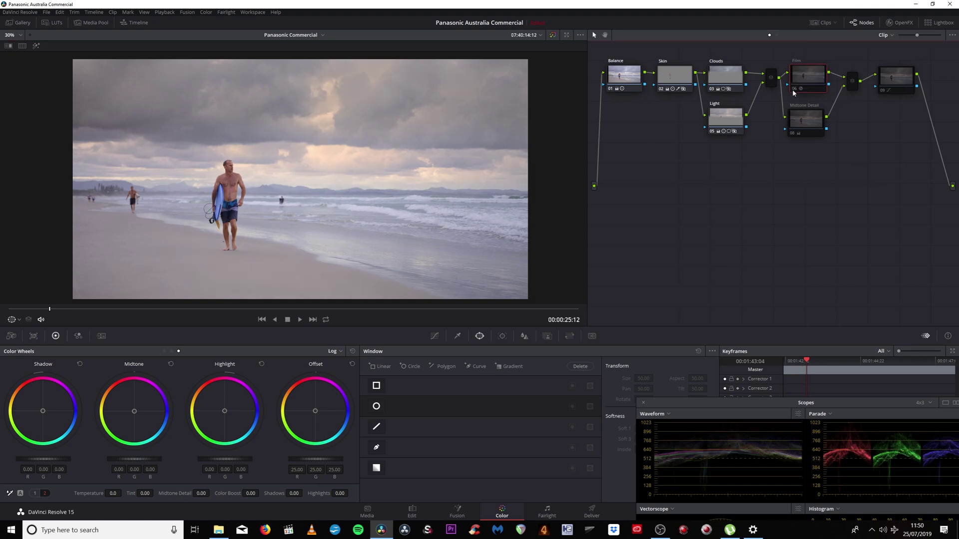
{"action": "key", "text": "ctrl+d"}
{"action": "key", "text": "ctrl+d"}
{"action": "key", "text": "ctrl+d"}
- Compare the surfer's shorts and surfboard at 141% with the Film node off and on, finishing on the whole frame
{"action": "scroll", "coordinate": [246, 221], "scroll_direction": "up", "scroll_amount": 4}
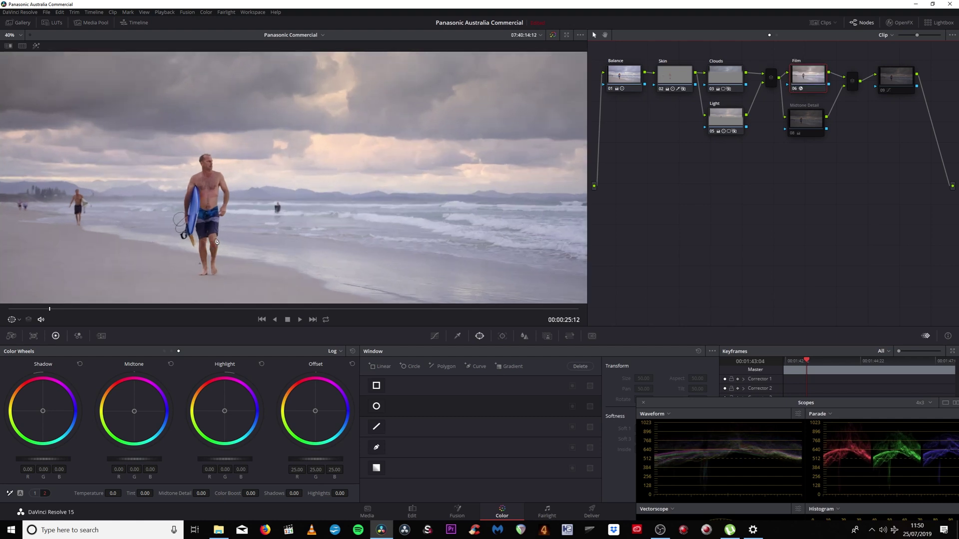
{"action": "scroll", "coordinate": [246, 222], "scroll_direction": "up", "scroll_amount": 5}
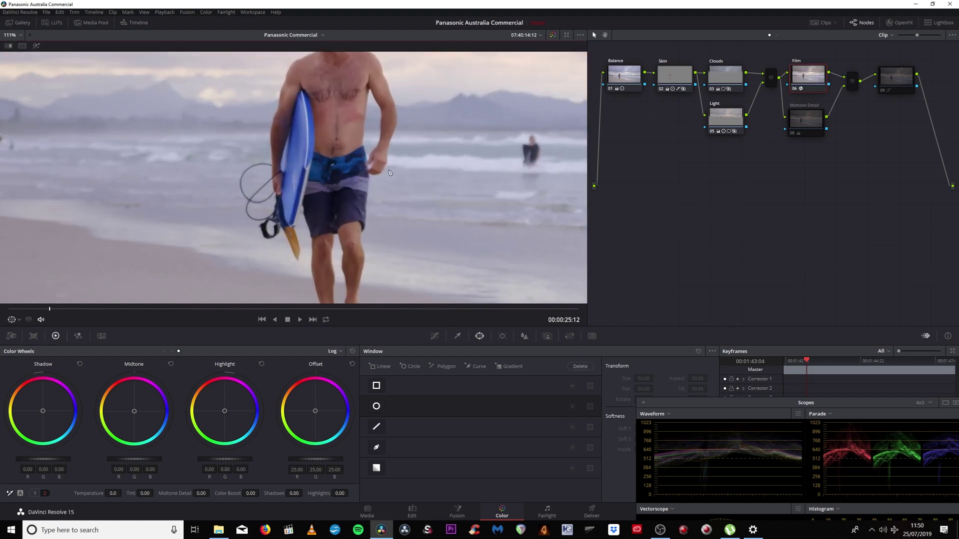
{"action": "scroll", "coordinate": [309, 205], "scroll_direction": "up", "scroll_amount": 2}
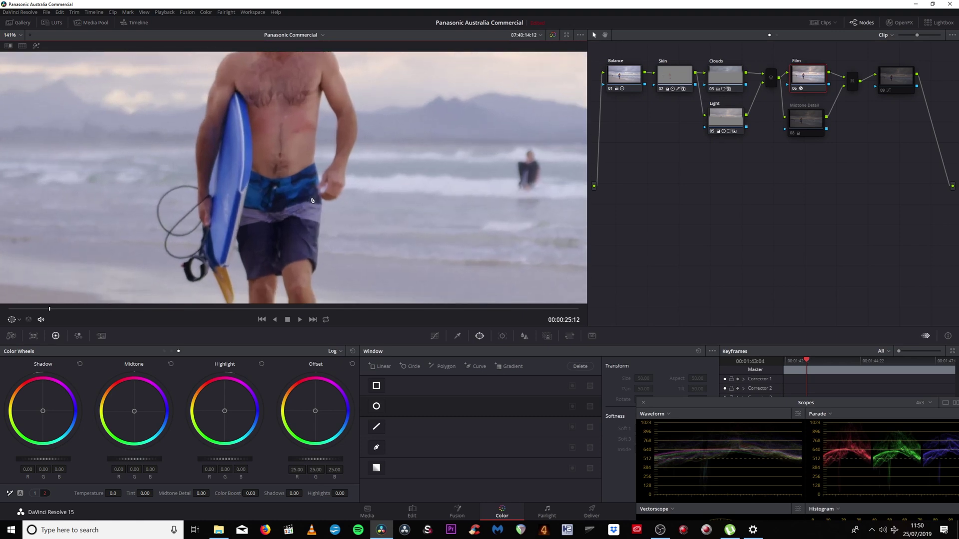
{"action": "left_click", "coordinate": [794, 89]}
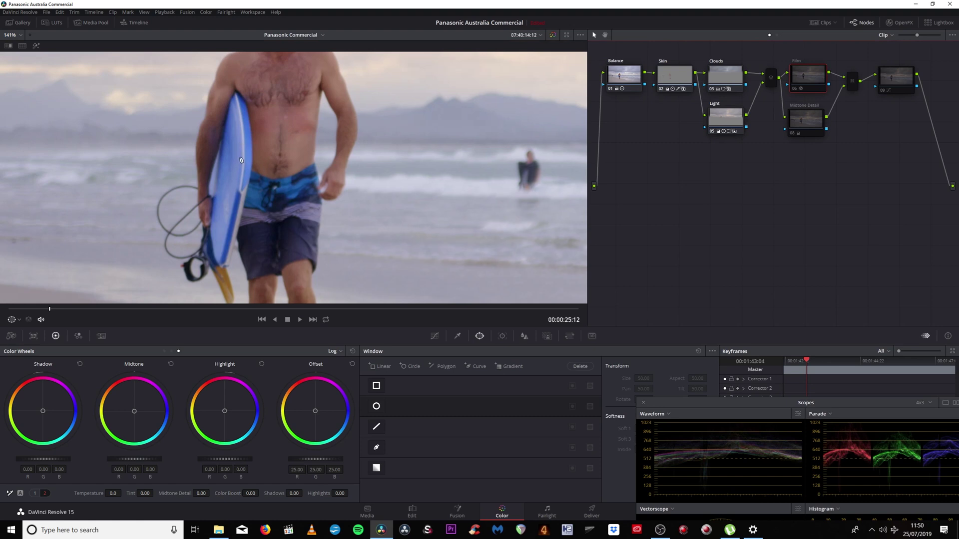
{"action": "left_click", "coordinate": [794, 89]}
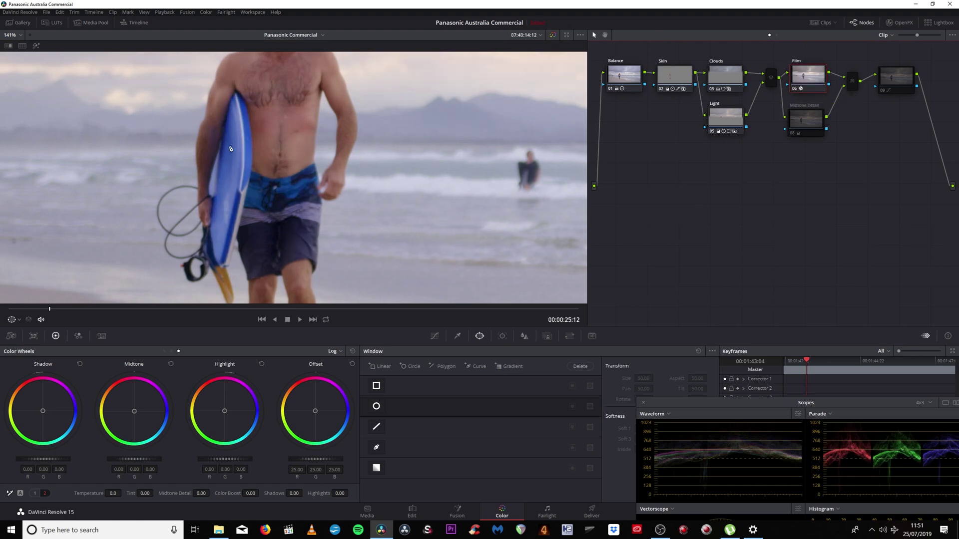
{"action": "scroll", "coordinate": [294, 122], "scroll_direction": "down", "scroll_amount": 4}
{"action": "scroll", "coordinate": [299, 130], "scroll_direction": "down", "scroll_amount": 5}
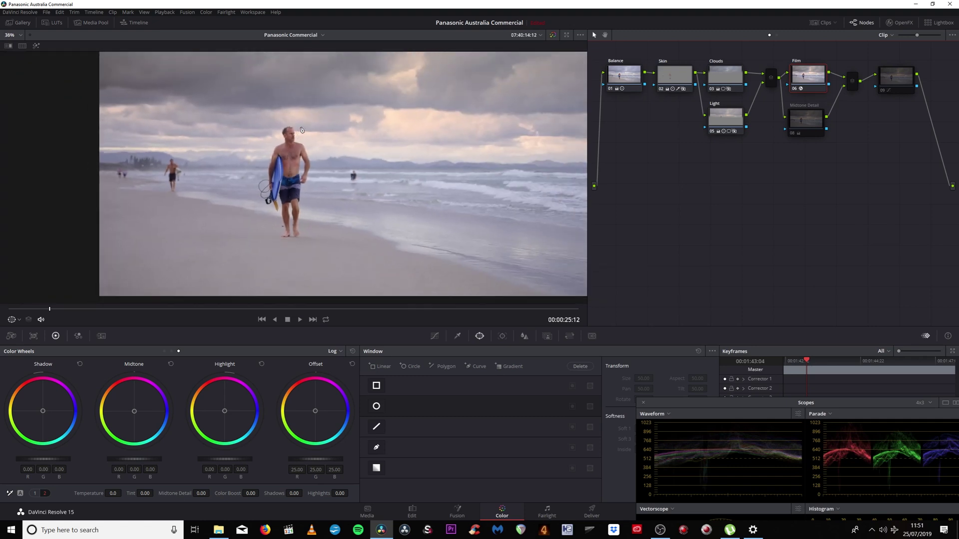
{"action": "left_click_drag", "start_coordinate": [303, 159], "coordinate": [307, 153]}
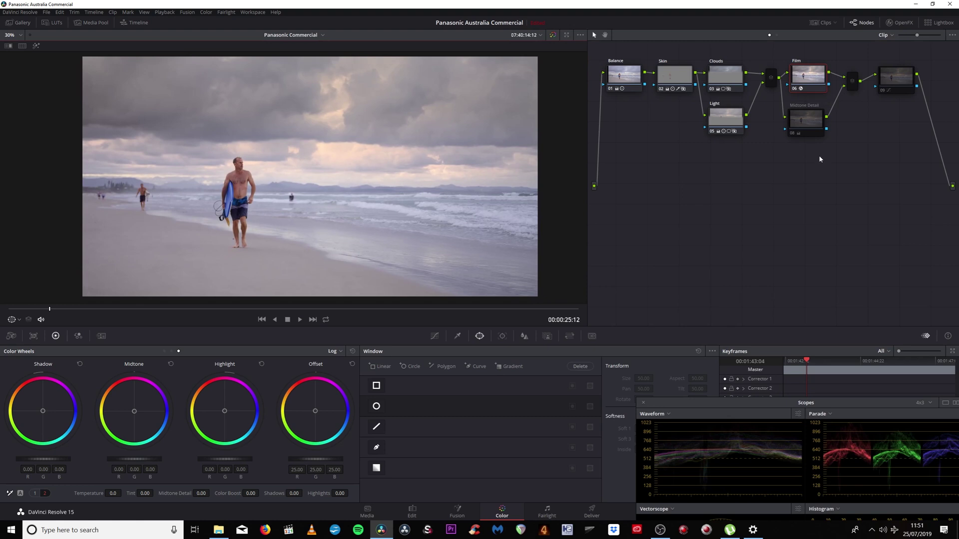
- Enable the Midtone Detail node, switching it off and on again at 56% zoom to compare the image detail
{"action": "left_click", "coordinate": [804, 121]}
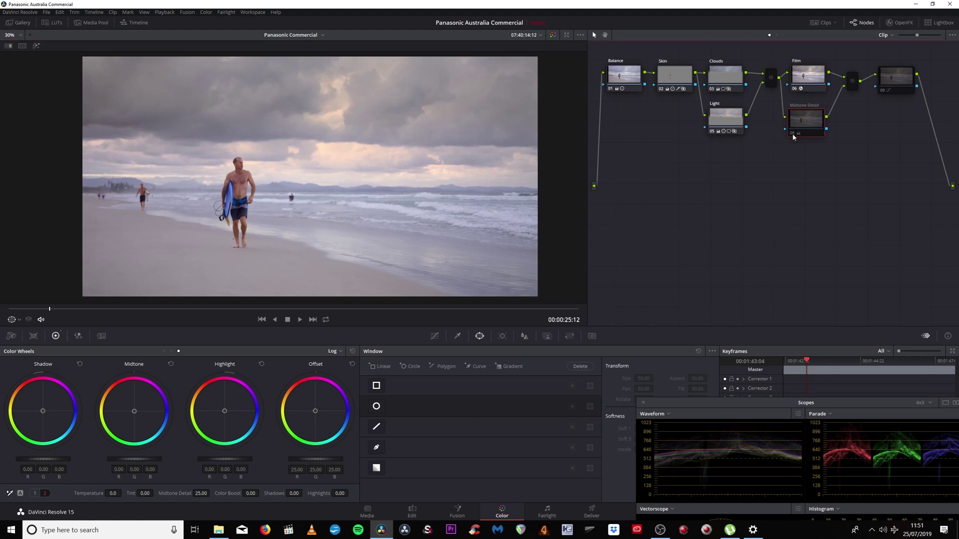
{"action": "left_click", "coordinate": [792, 134]}
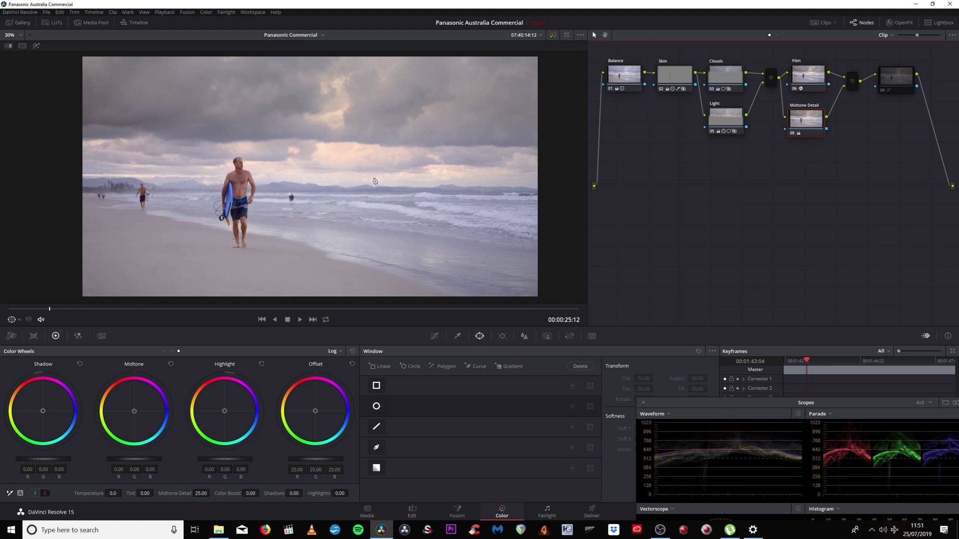
{"action": "scroll", "coordinate": [375, 181], "scroll_direction": "up", "scroll_amount": 4}
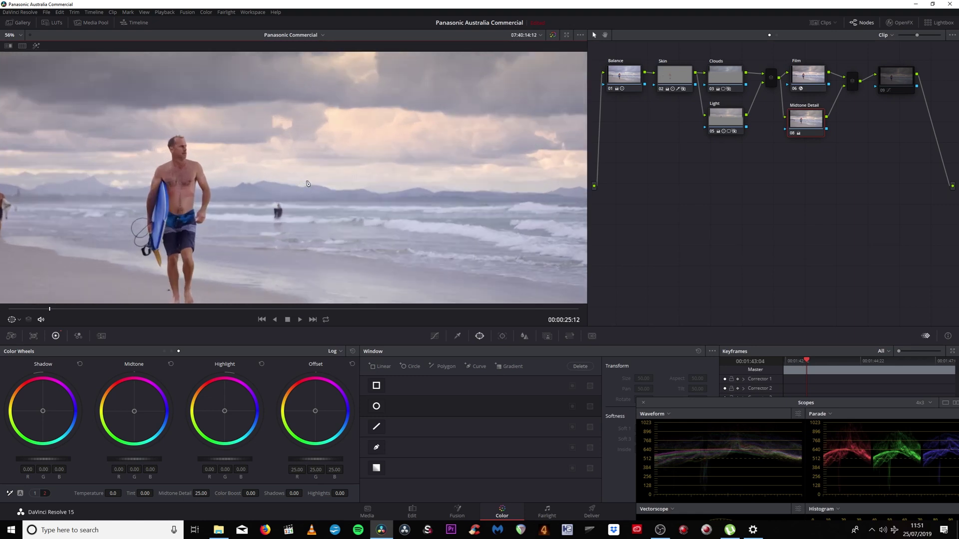
{"action": "left_click", "coordinate": [793, 134]}
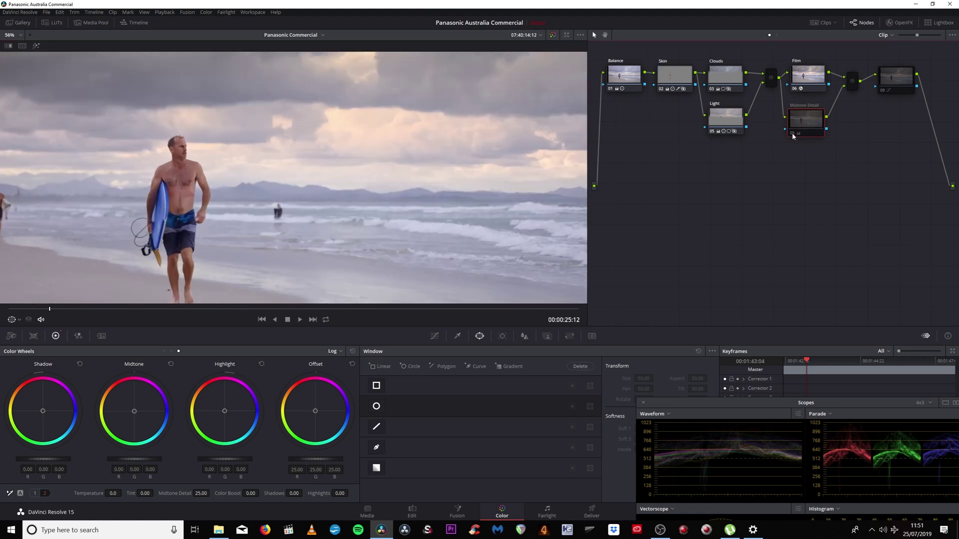
{"action": "left_click", "coordinate": [792, 134]}
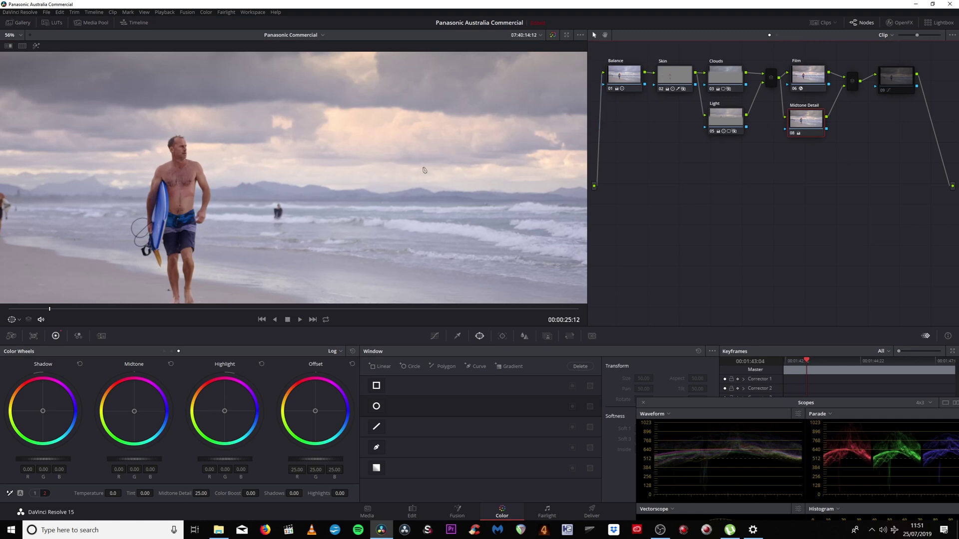
{"action": "scroll", "coordinate": [424, 169], "scroll_direction": "down", "scroll_amount": 4}
{"action": "scroll", "coordinate": [357, 169], "scroll_direction": "up", "scroll_amount": 1}
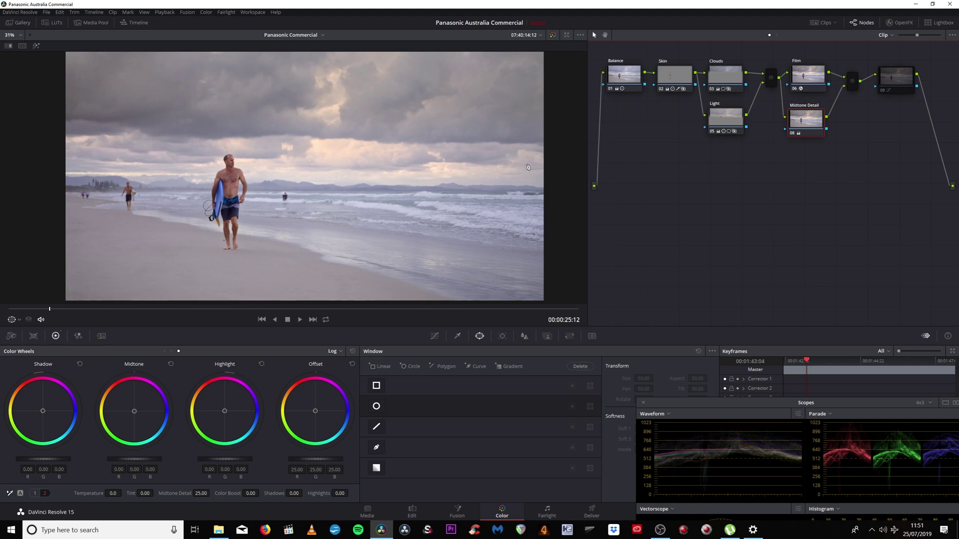
- Enable the final node after the second parallel mixer and display its full Lum Vs Sat curve, clear of the scopes
{"action": "left_click", "coordinate": [899, 82]}
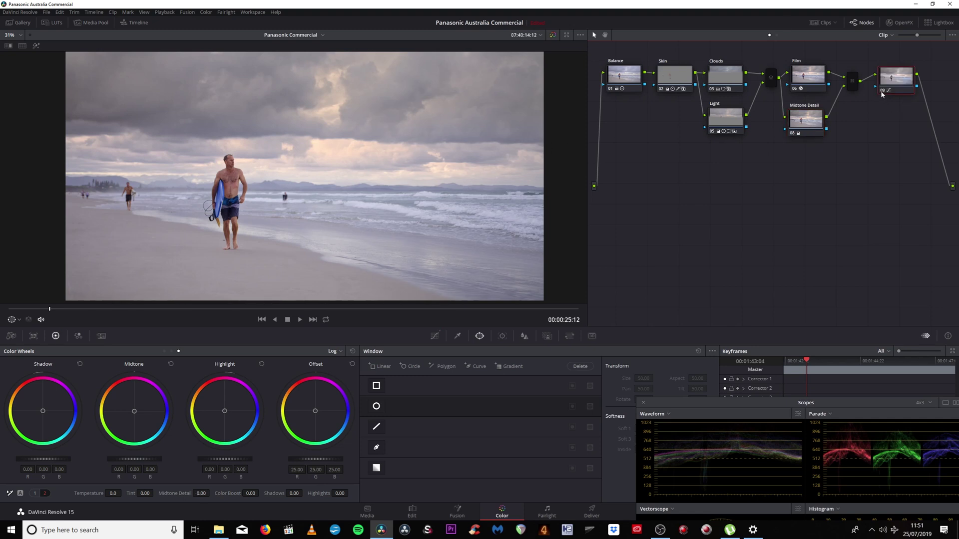
{"action": "left_click", "coordinate": [434, 336]}
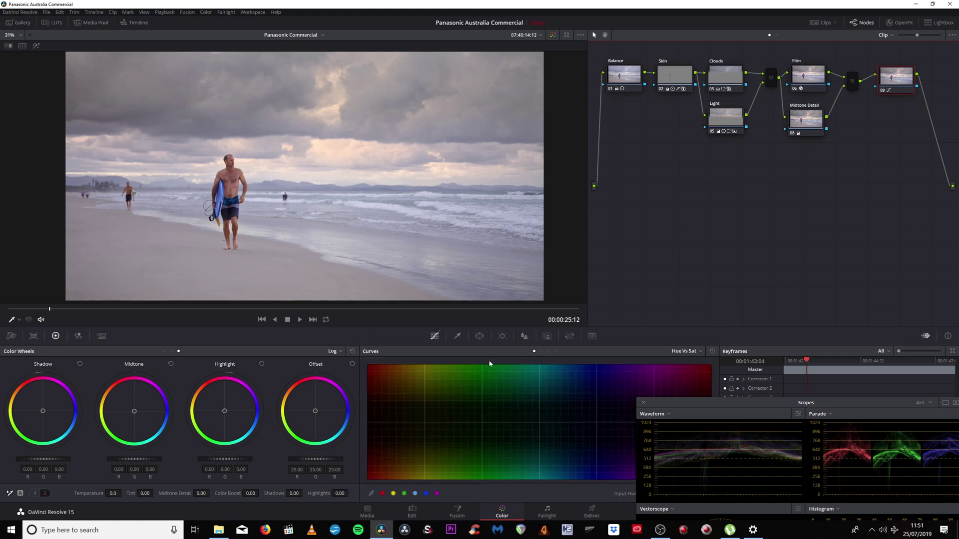
{"action": "left_click", "coordinate": [548, 351]}
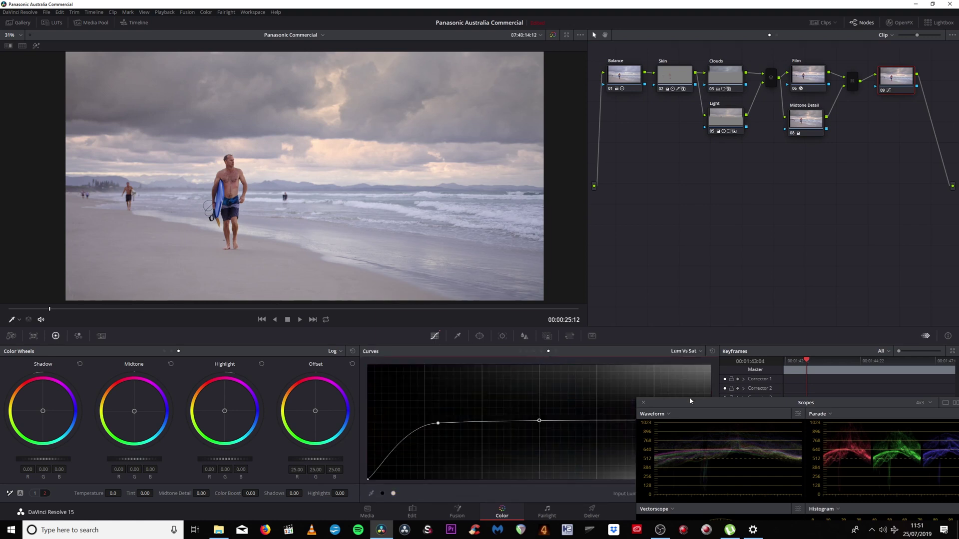
{"action": "left_click_drag", "start_coordinate": [690, 401], "coordinate": [856, 423]}
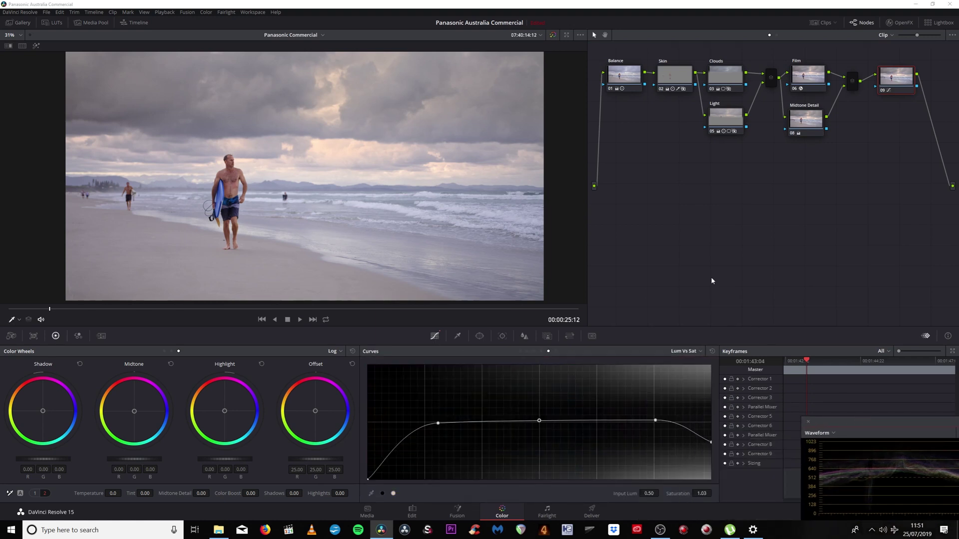
- Compare the finished beach grade with the ungraded original at full-screen size by bypassing all grades
{"action": "key", "text": "ctrl+f"}
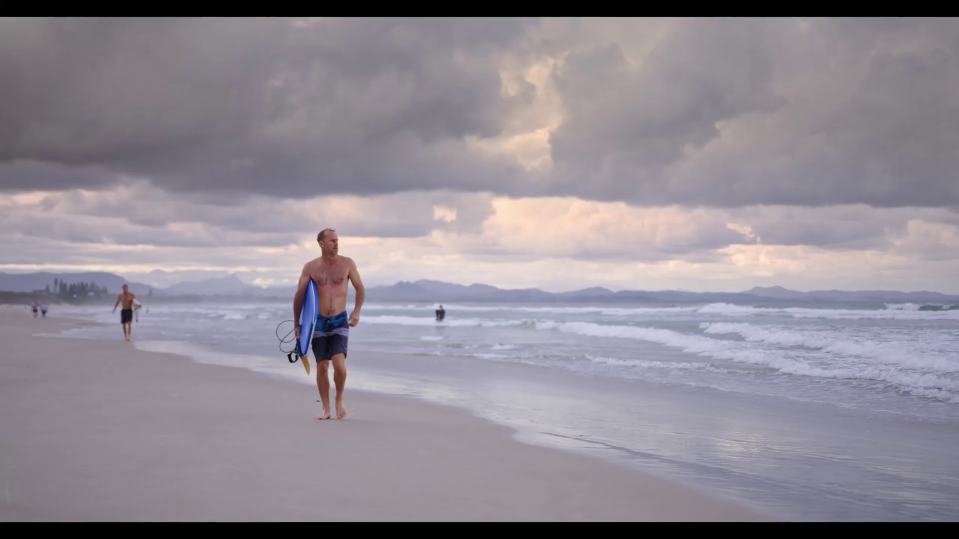
{"action": "key", "text": "shift+d"}
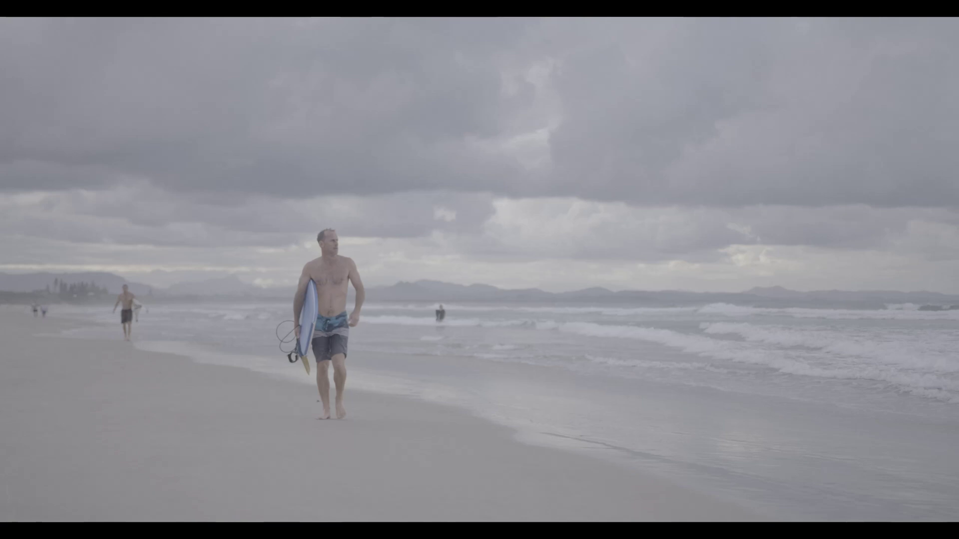
{"action": "key", "text": "shift+d"}
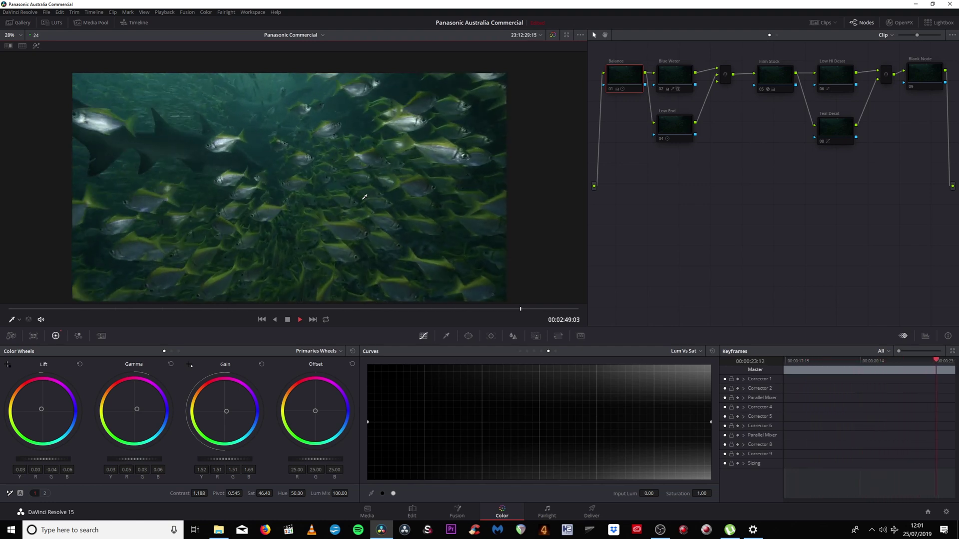
- Stop playback of the underwater fish and shark shot and move the playhead back to 00:02:46:00
{"action": "key", "text": "space"}
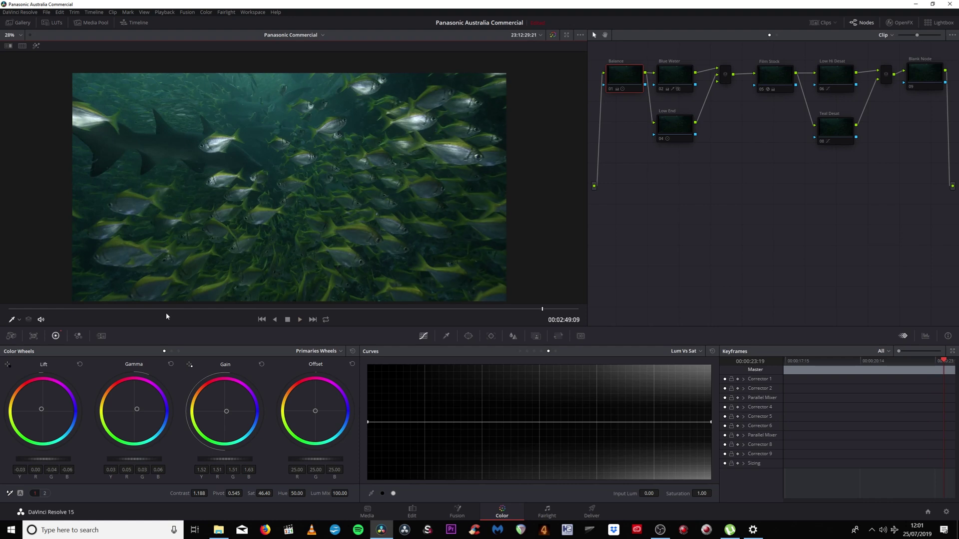
{"action": "key", "text": "j"}
{"action": "left_click_drag", "start_coordinate": [469, 310], "coordinate": [253, 317]}
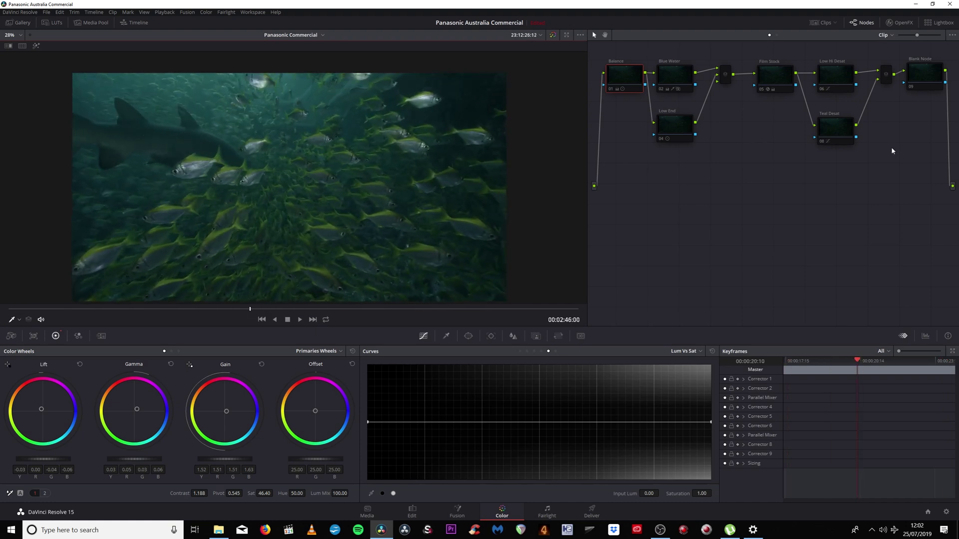
- Open the video scopes and place their window fully in view over the keyframes area
{"action": "left_click", "coordinate": [260, 12]}
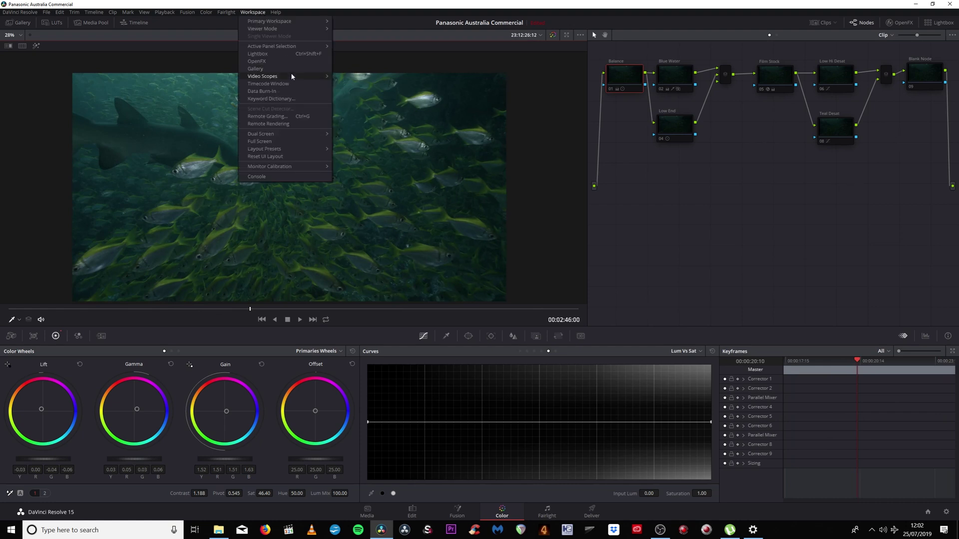
{"action": "mouse_move", "coordinate": [313, 76]}
{"action": "left_click", "coordinate": [355, 80]}
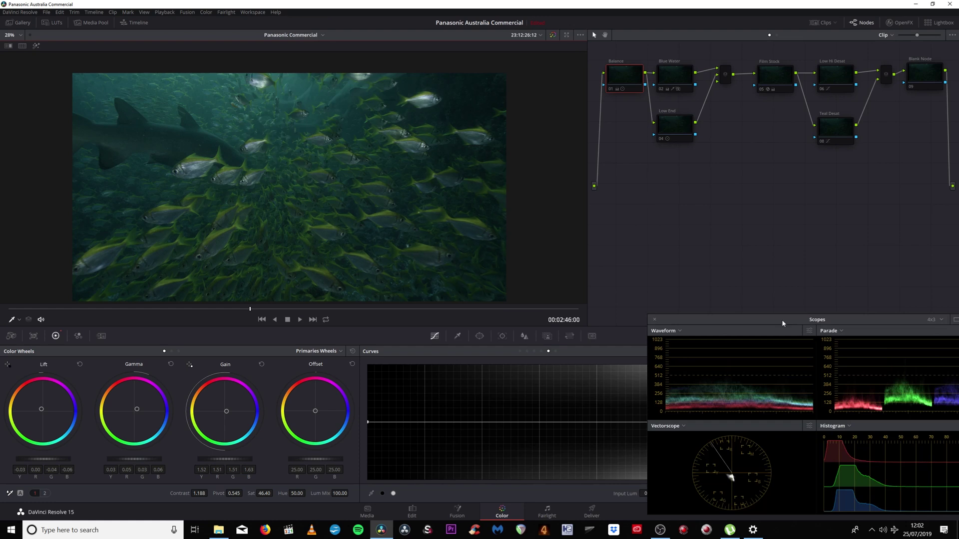
{"action": "left_click_drag", "start_coordinate": [782, 323], "coordinate": [741, 302]}
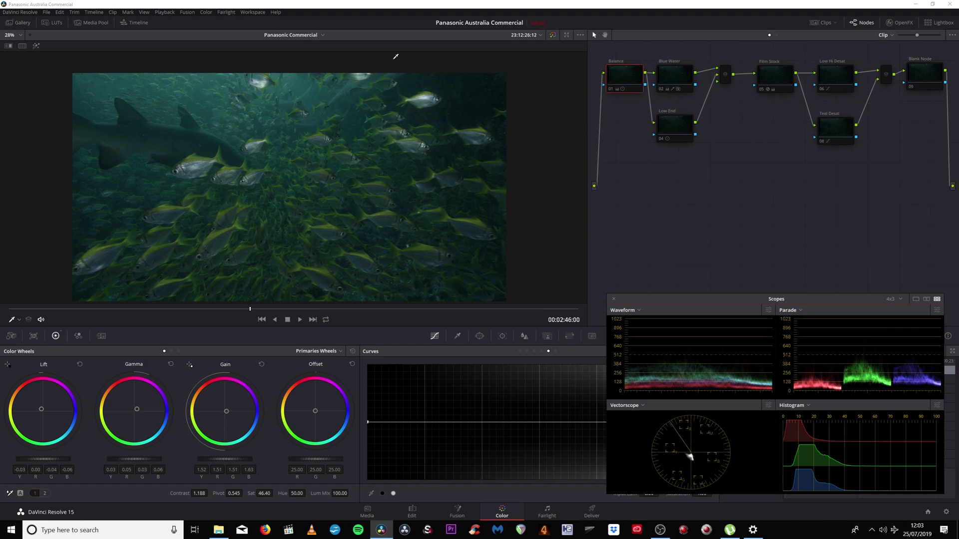
- Enable the Balance node on the underwater shot and reposition the scopes clear of the color wheels and node graph
{"action": "left_click", "coordinate": [628, 77]}
{"action": "key", "text": "ctrl+d"}
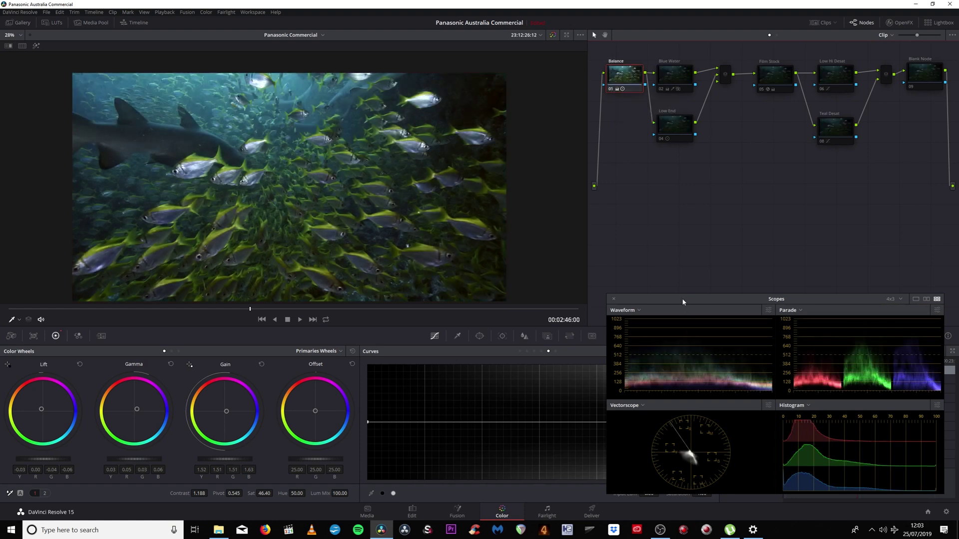
{"action": "left_click_drag", "start_coordinate": [682, 301], "coordinate": [735, 335]}
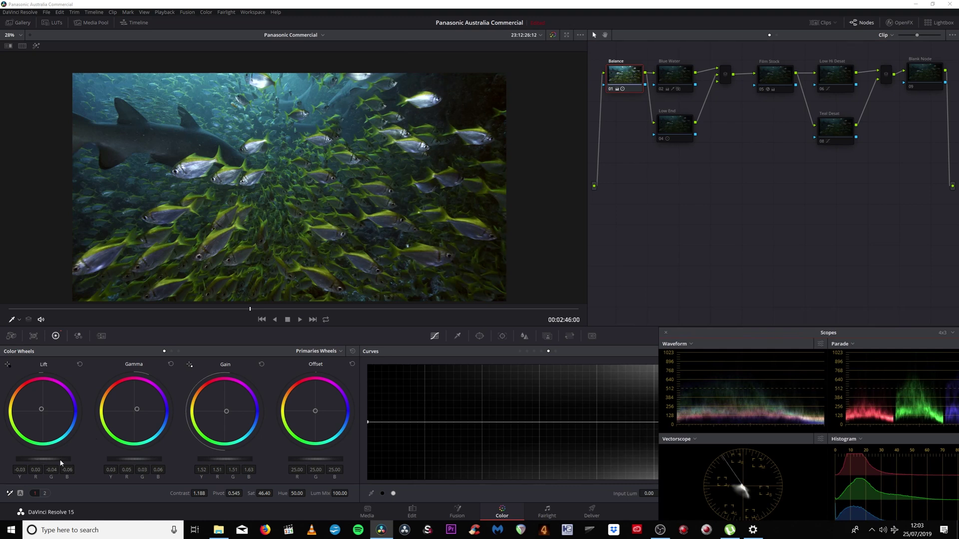
{"action": "left_click_drag", "start_coordinate": [732, 328], "coordinate": [688, 307]}
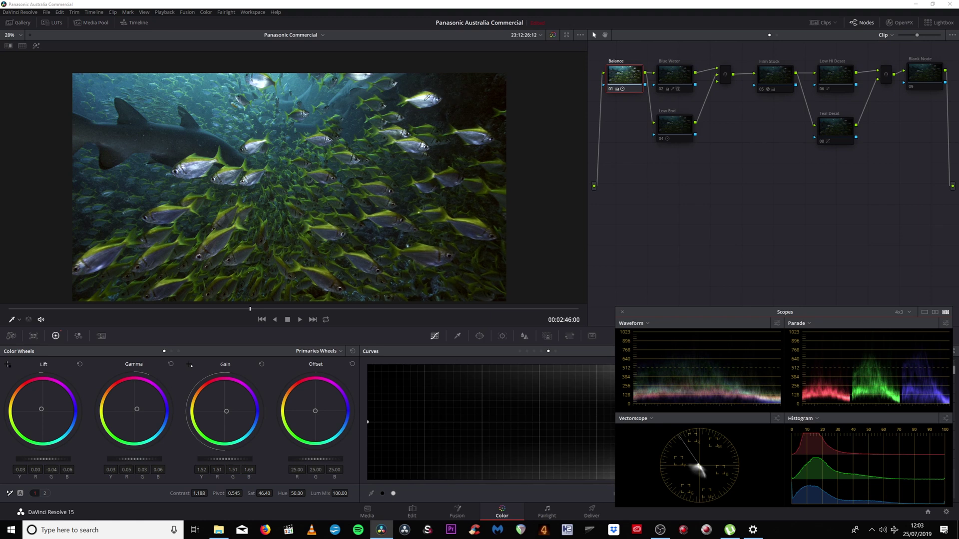
- Examine the balanced shot's bright fish, shark and blue water for noise at up to 674% magnification, returning to 28%
{"action": "scroll", "coordinate": [472, 176], "scroll_direction": "up", "scroll_amount": 5}
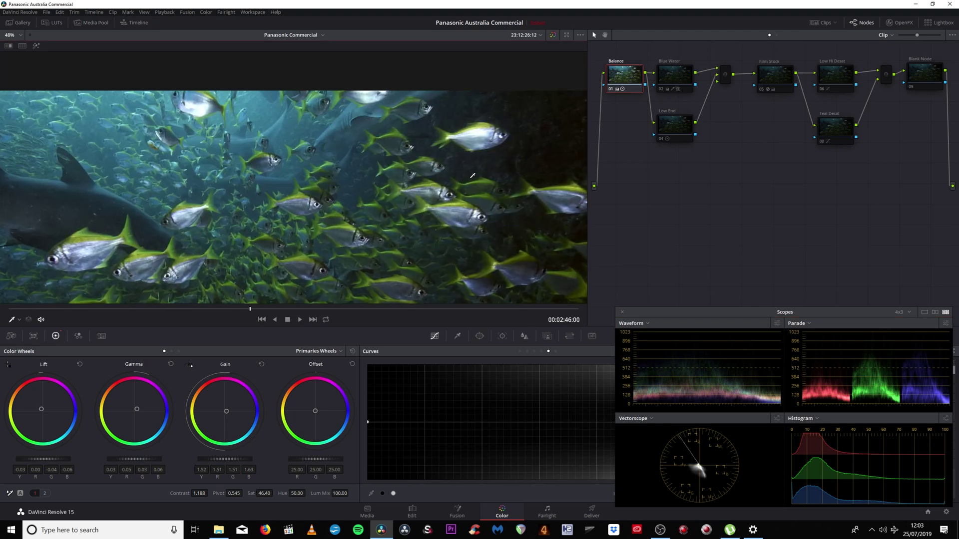
{"action": "scroll", "coordinate": [472, 176], "scroll_direction": "up", "scroll_amount": 5}
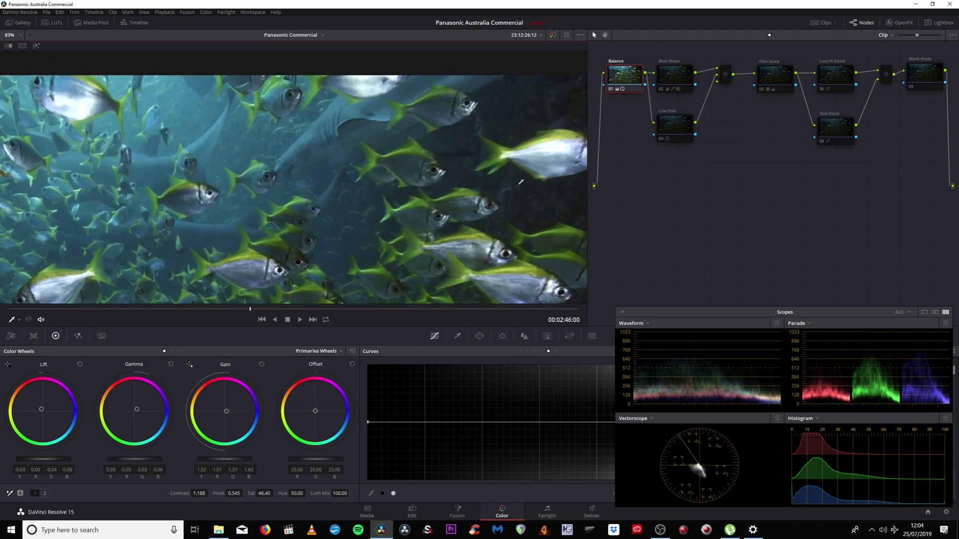
{"action": "scroll", "coordinate": [521, 182], "scroll_direction": "up", "scroll_amount": 5}
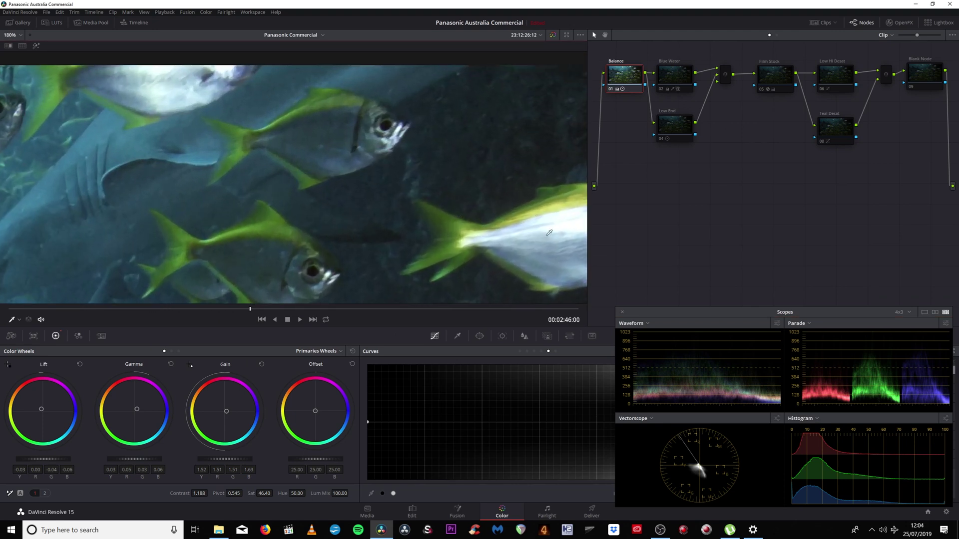
{"action": "left_click_drag", "start_coordinate": [549, 233], "coordinate": [418, 226]}
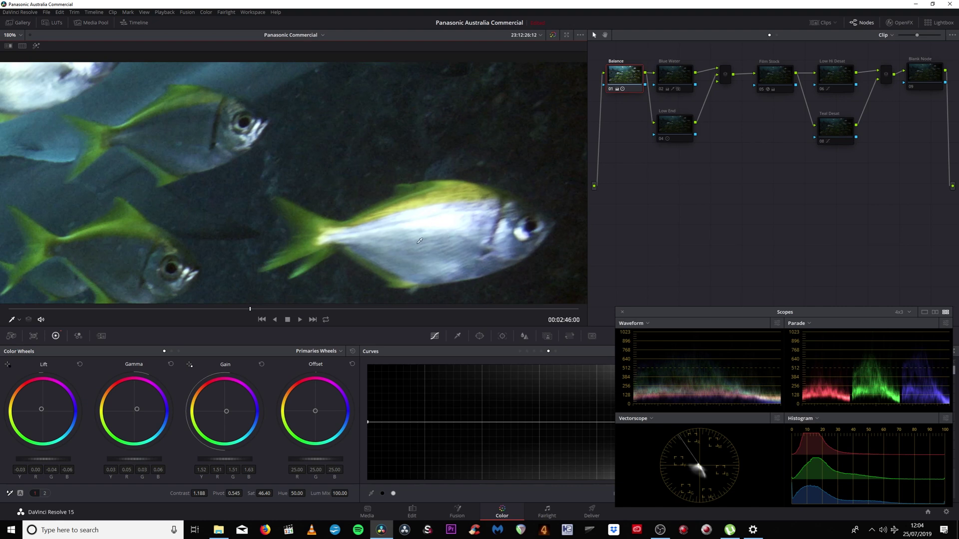
{"action": "scroll", "coordinate": [419, 235], "scroll_direction": "down", "scroll_amount": 5}
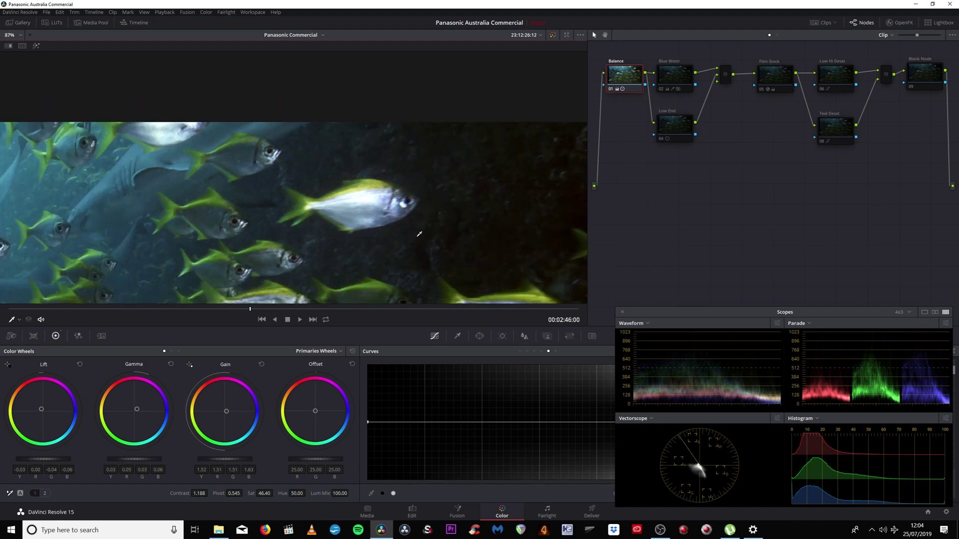
{"action": "scroll", "coordinate": [419, 234], "scroll_direction": "up", "scroll_amount": 6}
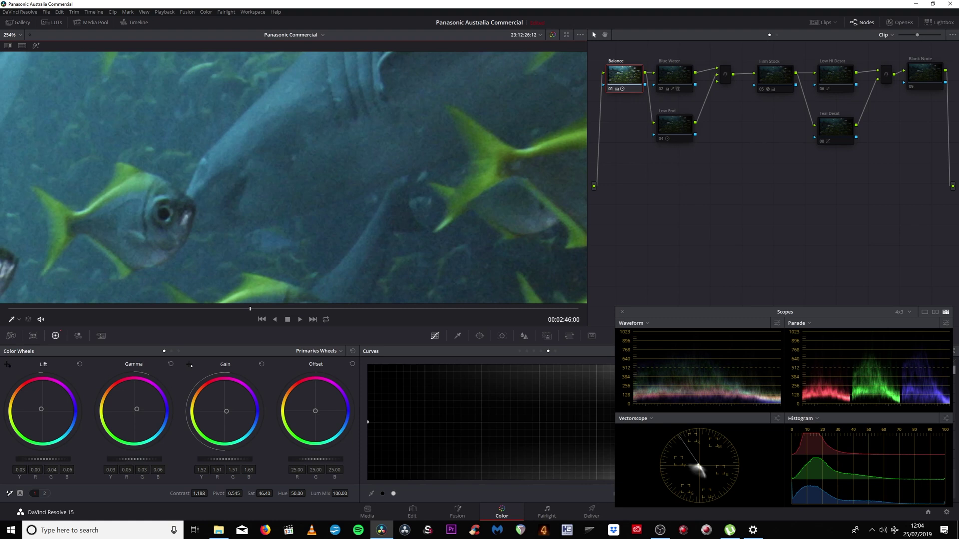
{"action": "scroll", "coordinate": [290, 185], "scroll_direction": "up", "scroll_amount": 6}
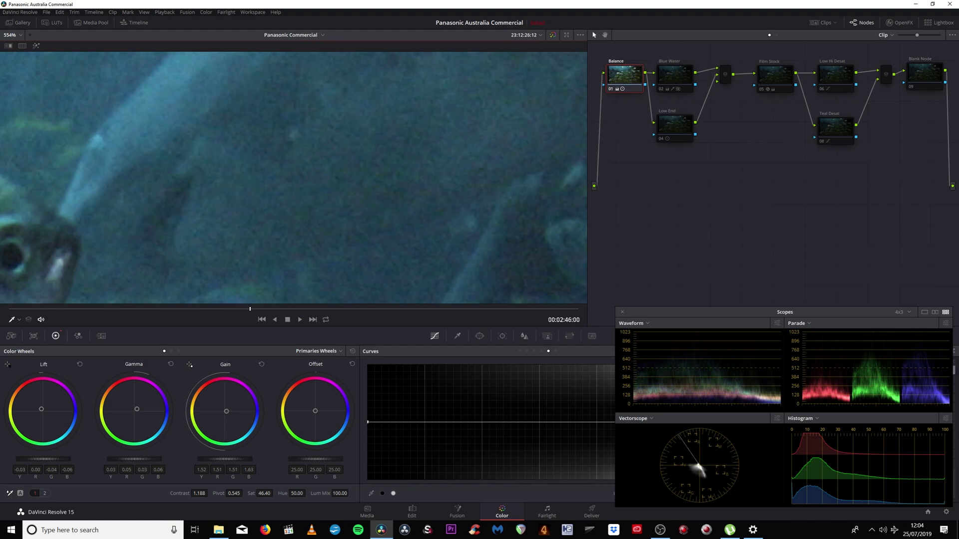
{"action": "scroll", "coordinate": [294, 199], "scroll_direction": "up", "scroll_amount": 2}
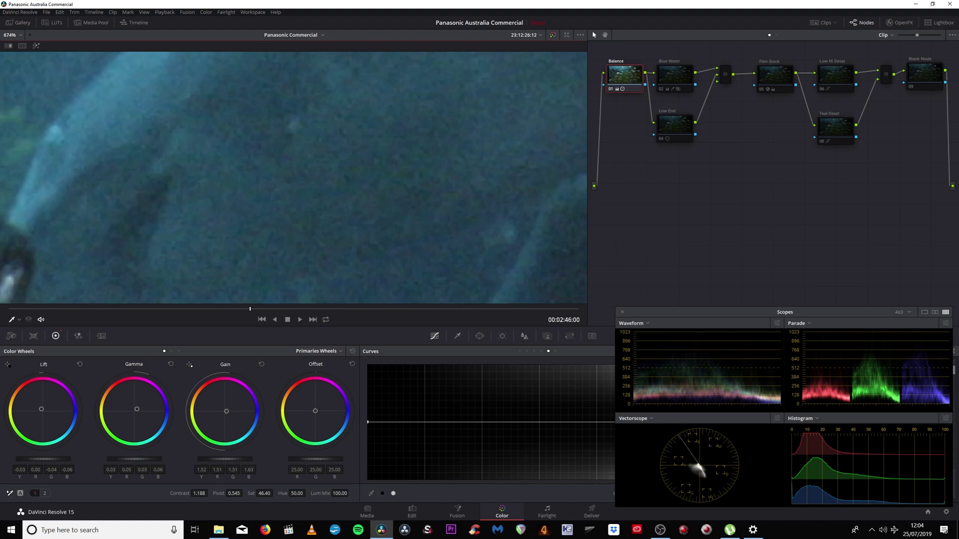
{"action": "scroll", "coordinate": [293, 178], "scroll_direction": "down", "scroll_amount": 10}
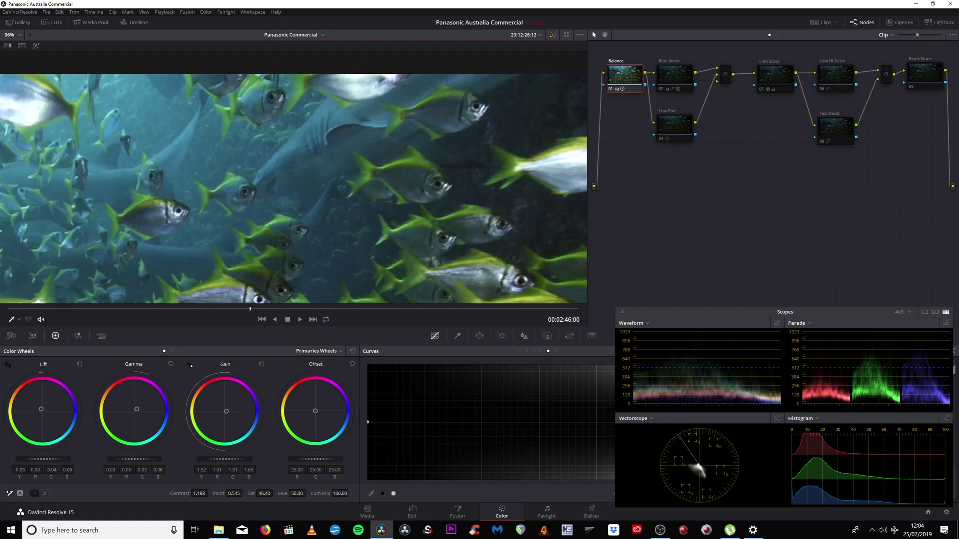
{"action": "scroll", "coordinate": [294, 189], "scroll_direction": "down", "scroll_amount": 6}
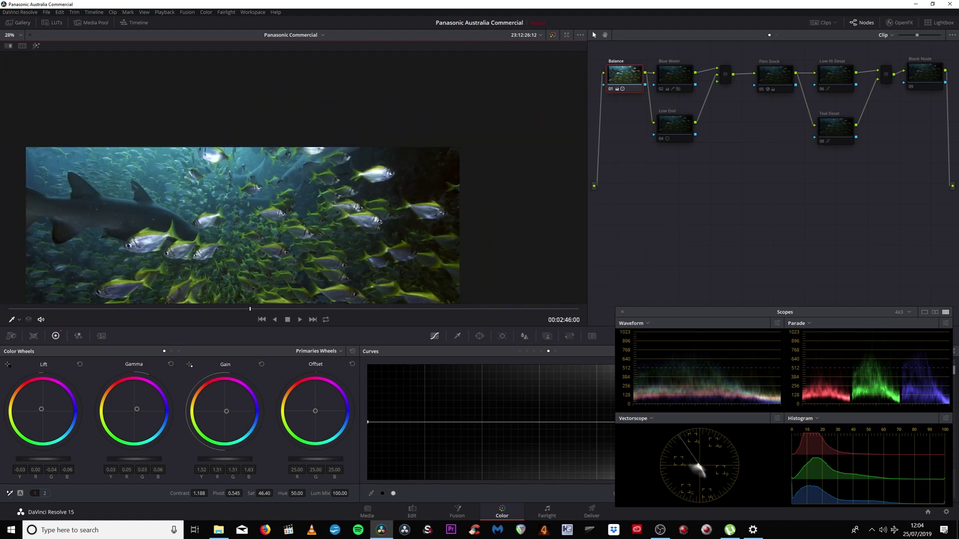
{"action": "left_click_drag", "start_coordinate": [293, 188], "coordinate": [341, 105]}
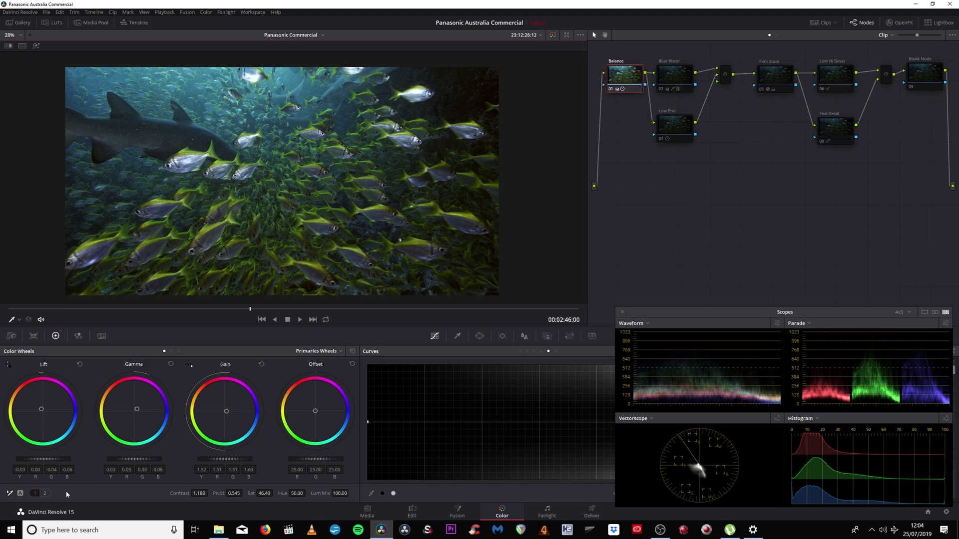
- Inspect the Balance node's second page of primary adjustments and its Log wheels, comparing the image with the node off and on
{"action": "left_click", "coordinate": [44, 494]}
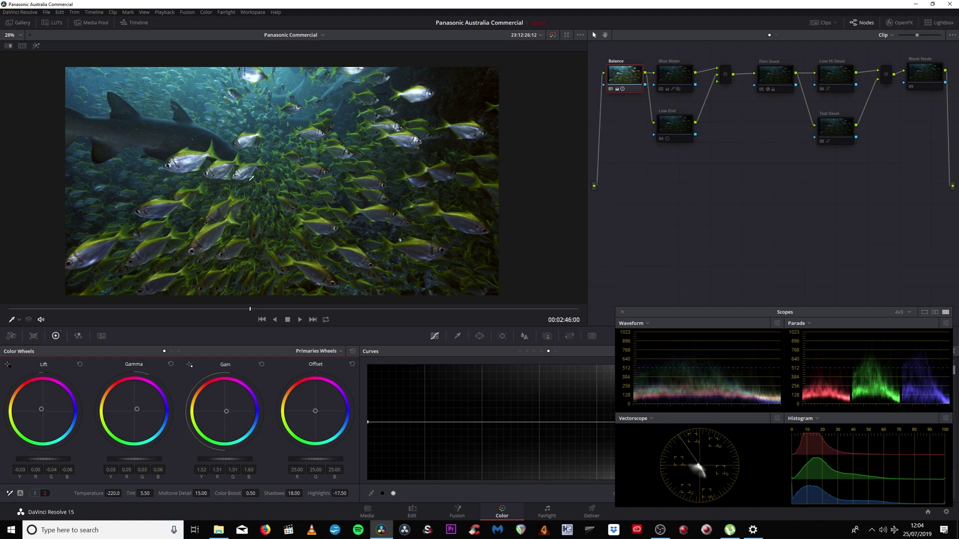
{"action": "left_click", "coordinate": [611, 90]}
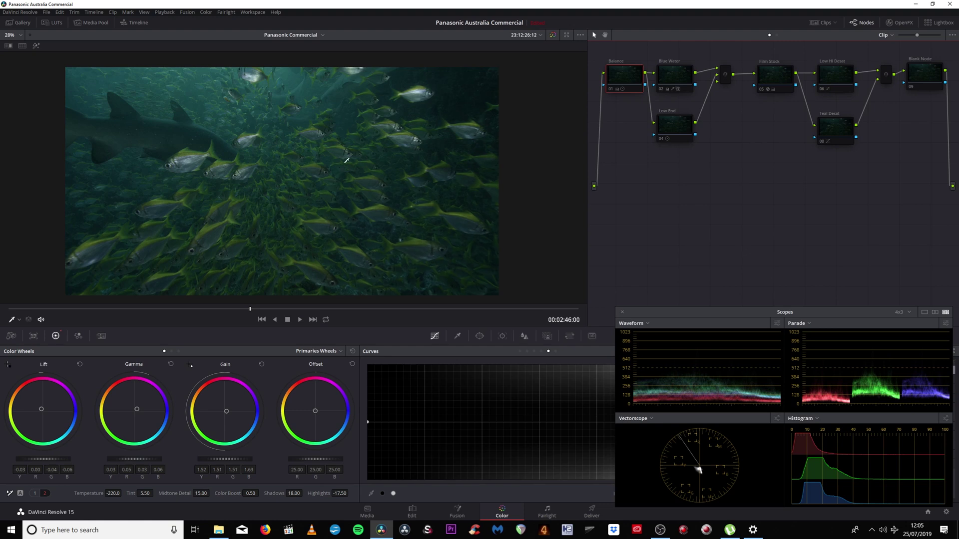
{"action": "left_click", "coordinate": [612, 90]}
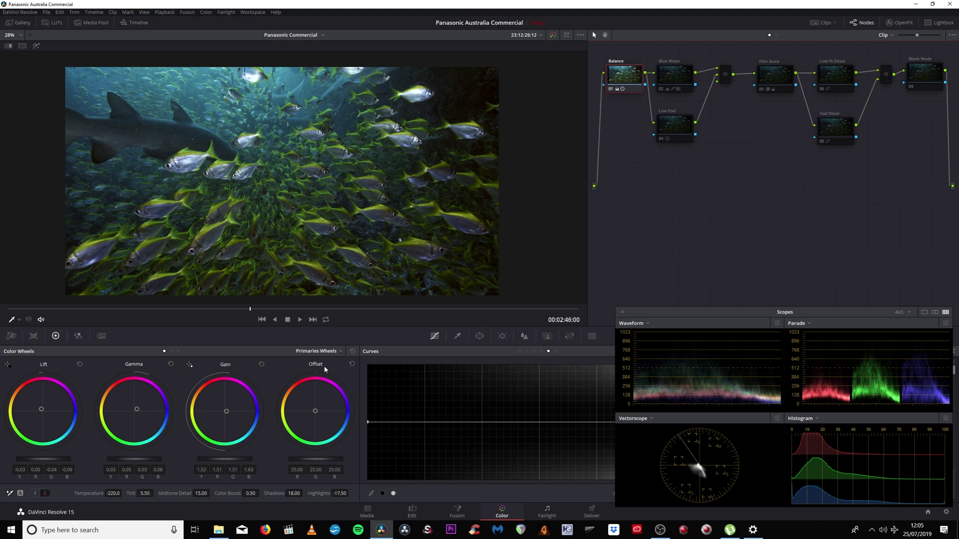
{"action": "left_click", "coordinate": [329, 352]}
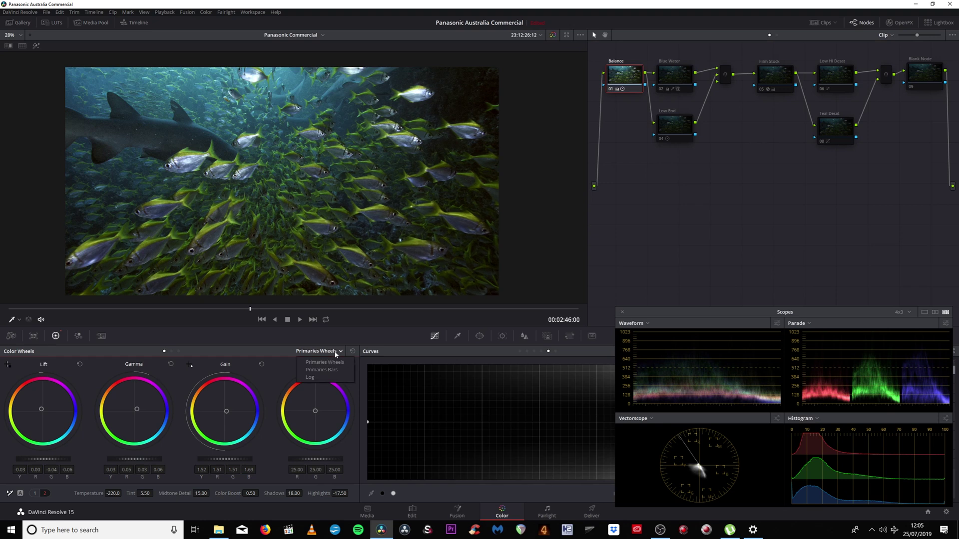
{"action": "left_click", "coordinate": [312, 378]}
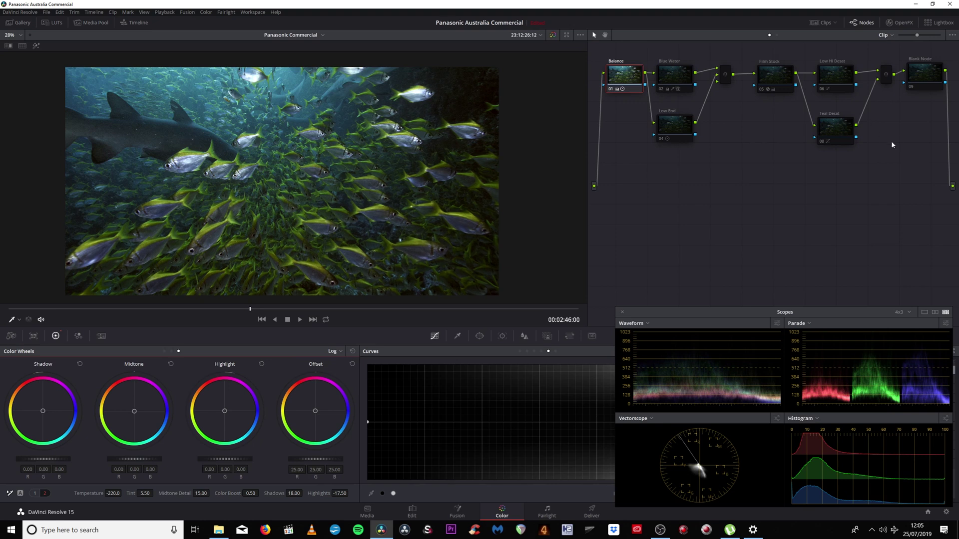
- Enable the Blue Water node, checking its effect on the water around the shark up close and across the whole frame
{"action": "left_click", "coordinate": [671, 70]}
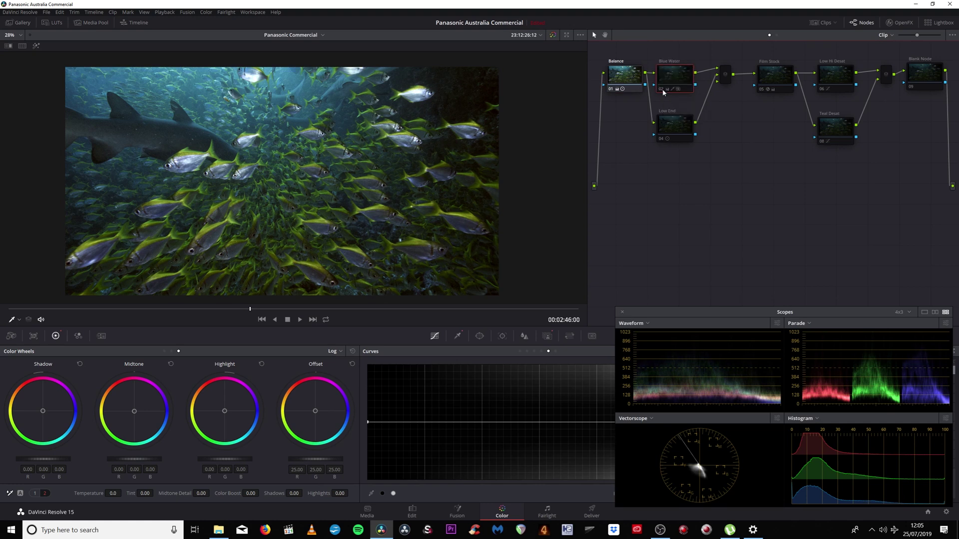
{"action": "scroll", "coordinate": [398, 110], "scroll_direction": "up", "scroll_amount": 5}
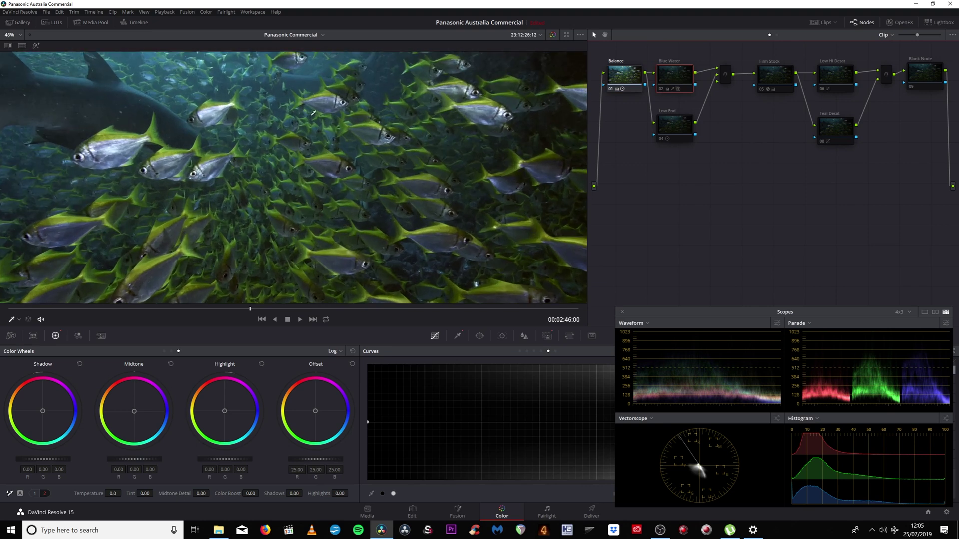
{"action": "left_click_drag", "start_coordinate": [348, 159], "coordinate": [401, 197]}
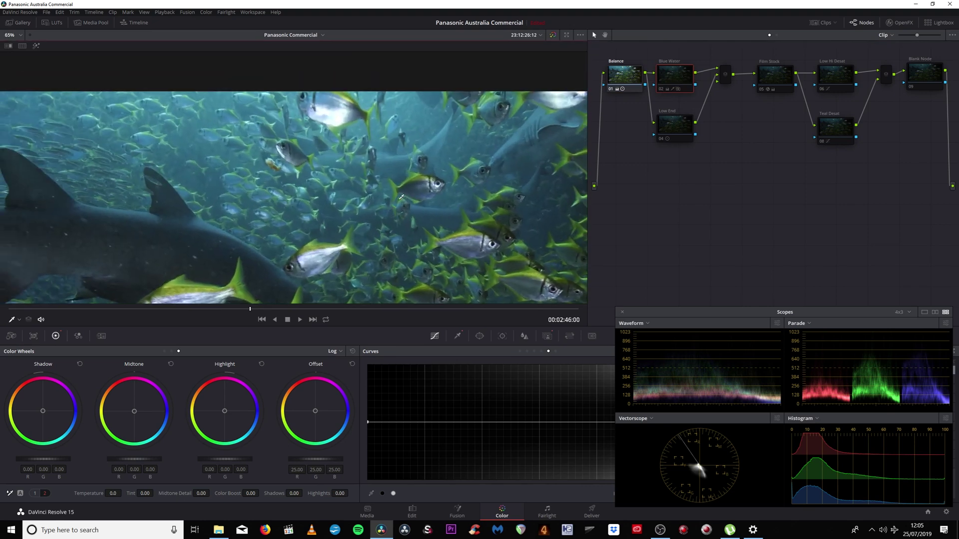
{"action": "left_click", "coordinate": [661, 89]}
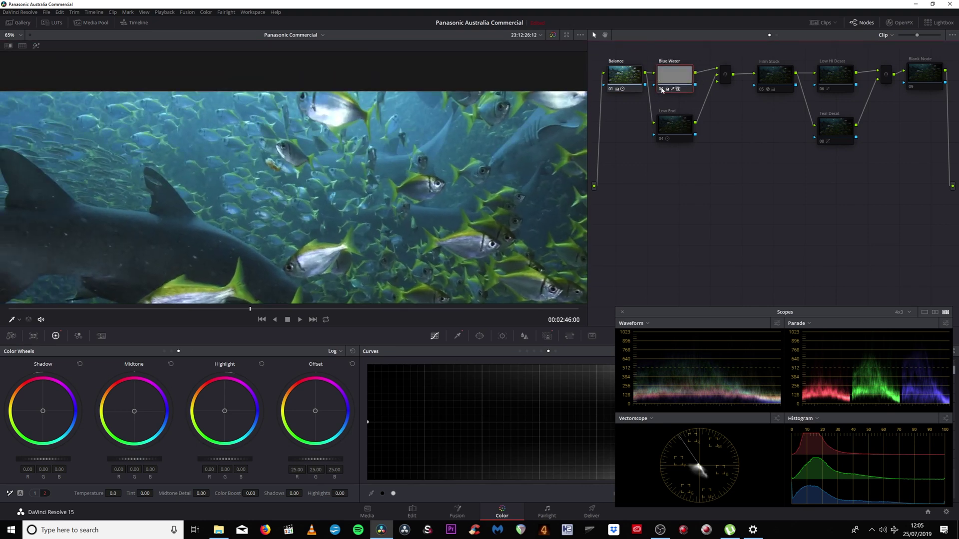
{"action": "scroll", "coordinate": [436, 153], "scroll_direction": "down", "scroll_amount": 5}
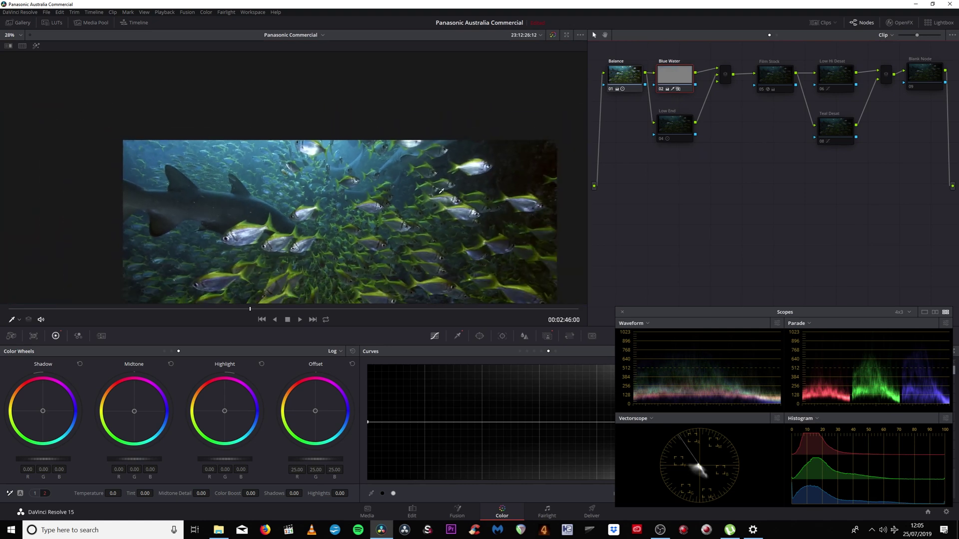
{"action": "left_click_drag", "start_coordinate": [414, 119], "coordinate": [410, 113]}
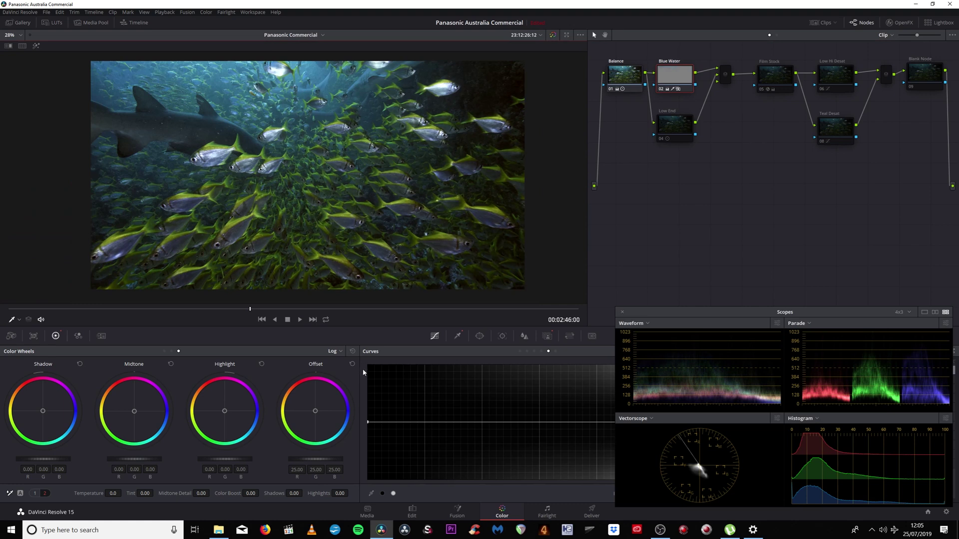
- Switch the color wheels to Primaries Wheels to show the Blue Water node's lift, gamma and gain
{"action": "left_click", "coordinate": [338, 351]}
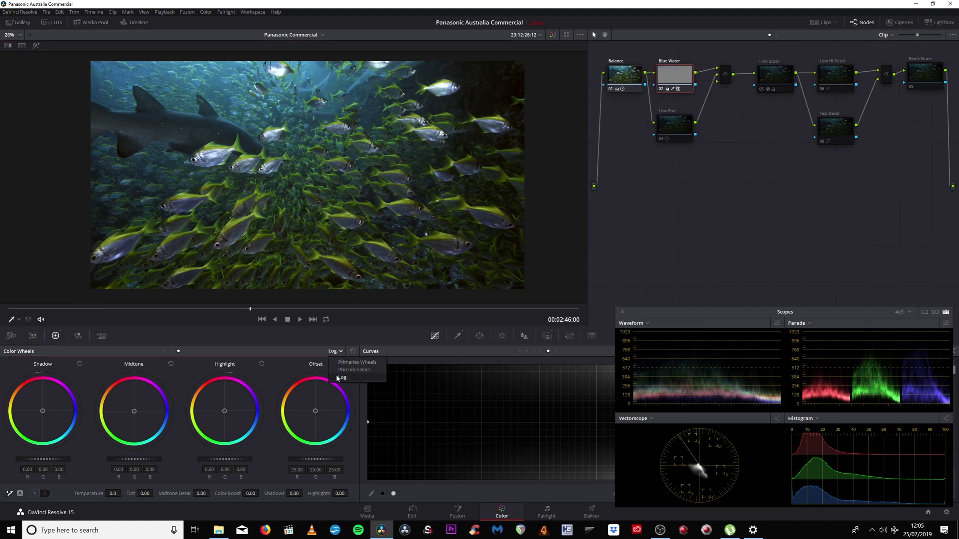
{"action": "left_click", "coordinate": [360, 378]}
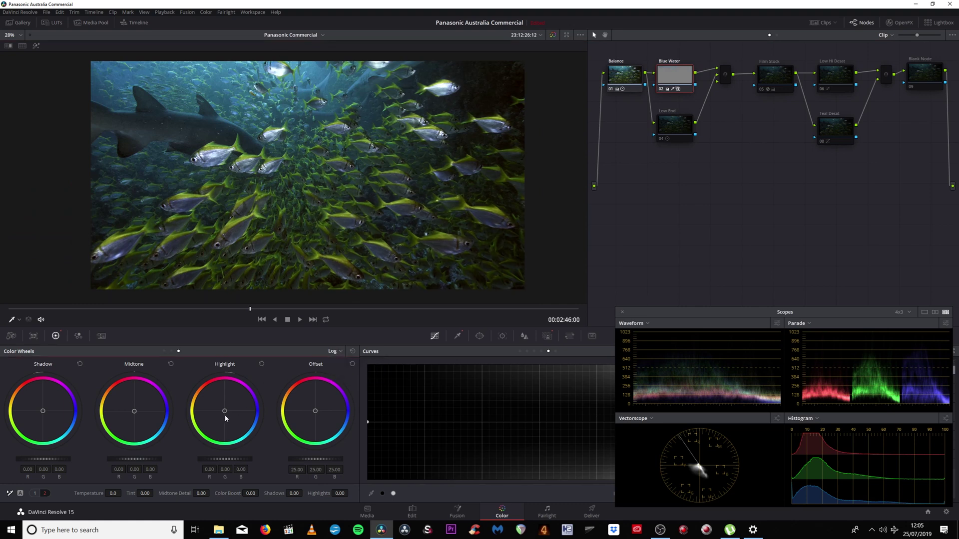
{"action": "left_click", "coordinate": [335, 351]}
{"action": "left_click", "coordinate": [345, 363]}
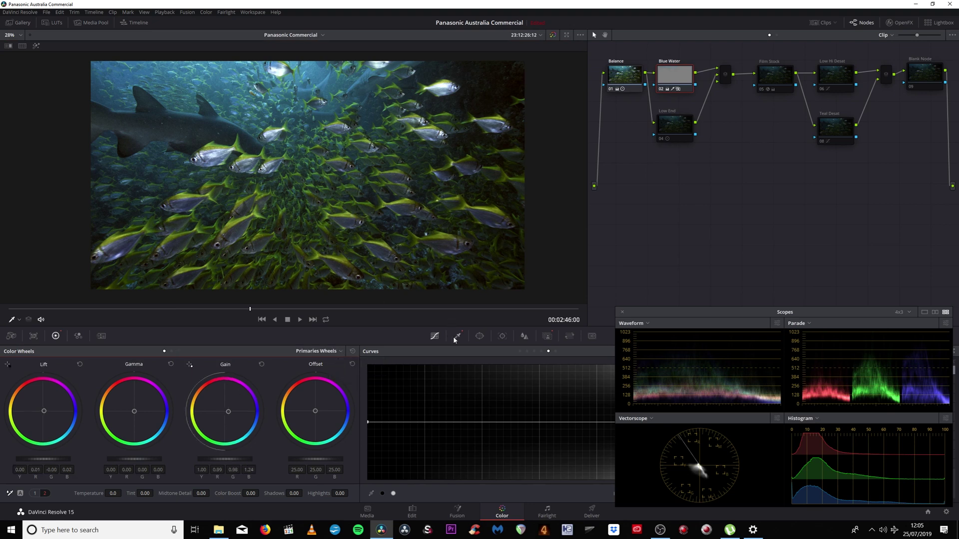
- Show the Blue Water node's Qualifier and highlight its keyed area in the viewer, turning the highlight off again
{"action": "left_click", "coordinate": [457, 336]}
{"action": "left_click", "coordinate": [36, 46]}
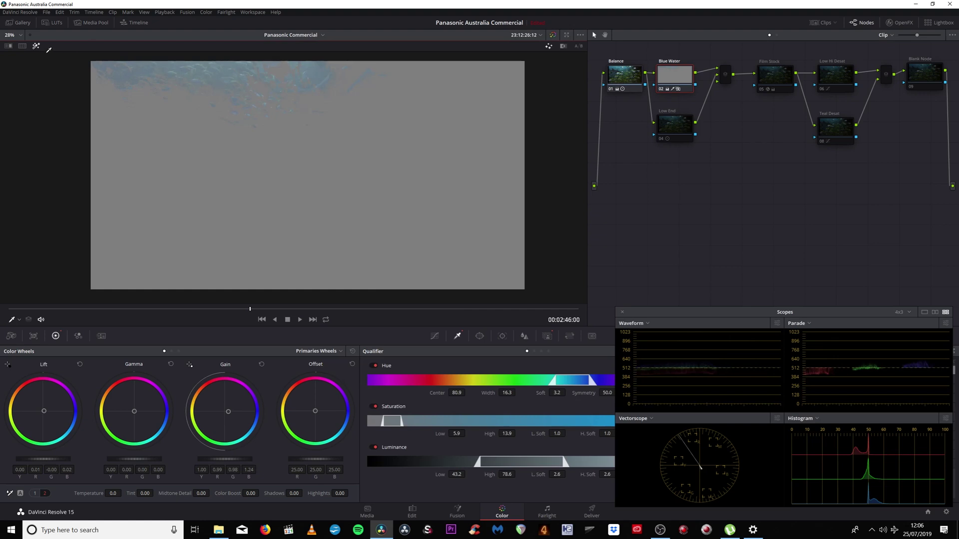
{"action": "left_click", "coordinate": [36, 45]}
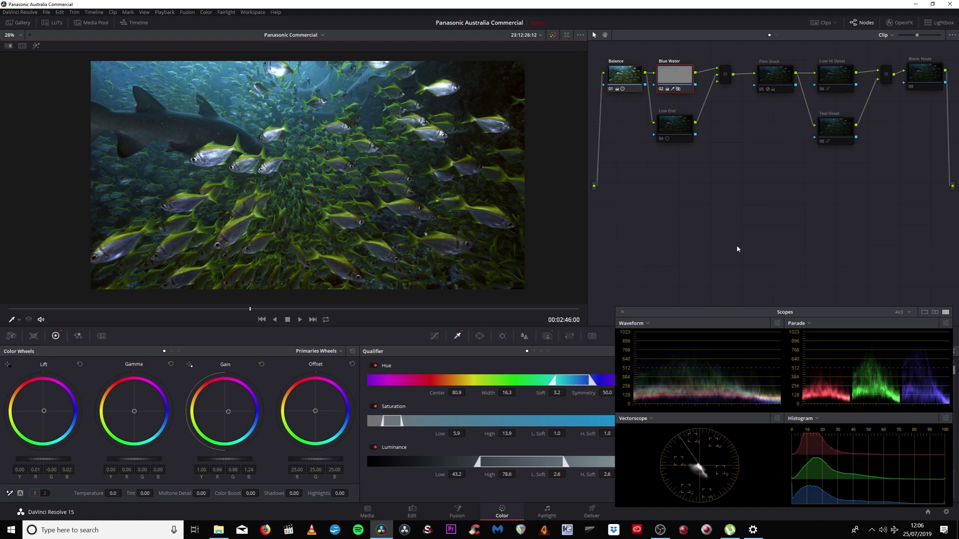
- Select and enable the Low End node beneath Blue Water
{"action": "left_click", "coordinate": [683, 131]}
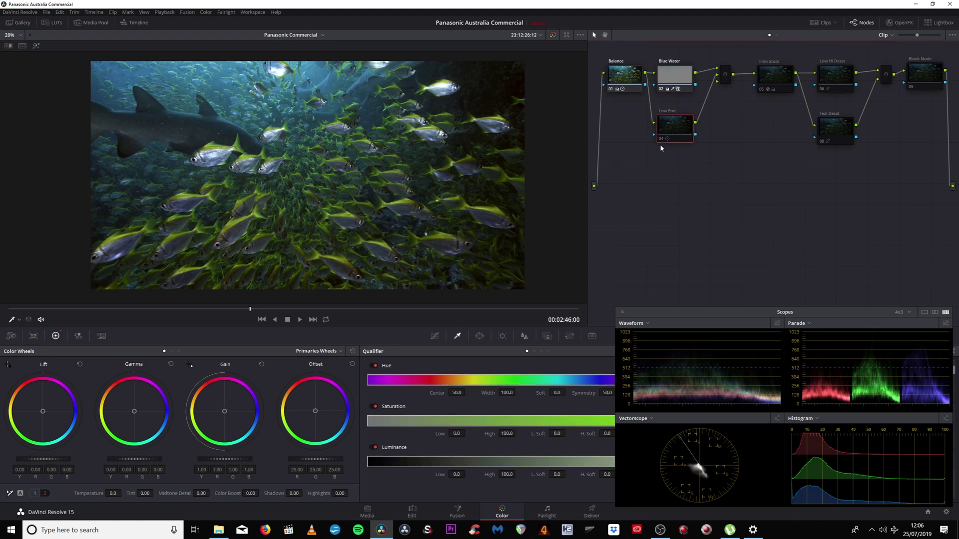
{"action": "left_click", "coordinate": [660, 138]}
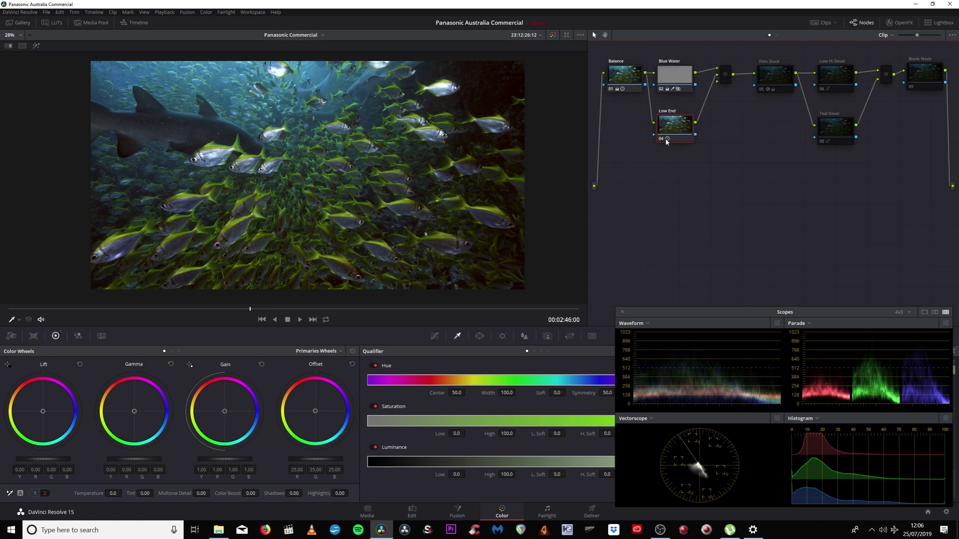
- Switch the color wheels to Log to show the Low End node's shadow adjustment, and move the Scopes window up
{"action": "left_click", "coordinate": [315, 352]}
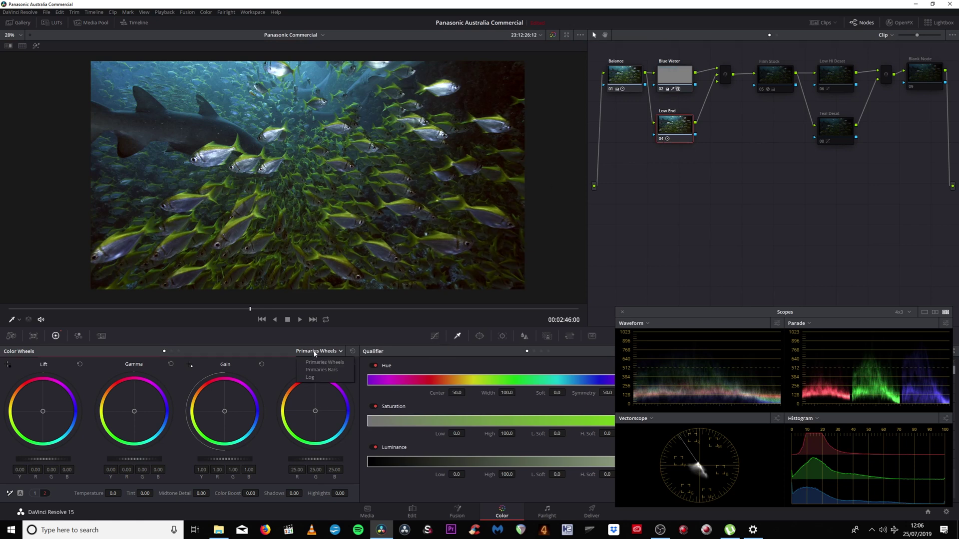
{"action": "left_click", "coordinate": [314, 382]}
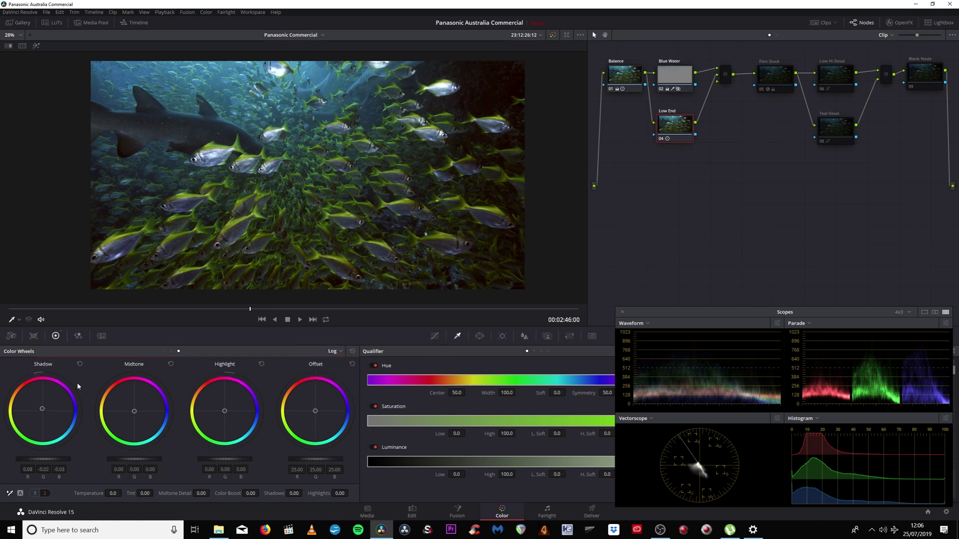
{"action": "left_click_drag", "start_coordinate": [722, 311], "coordinate": [721, 283]}
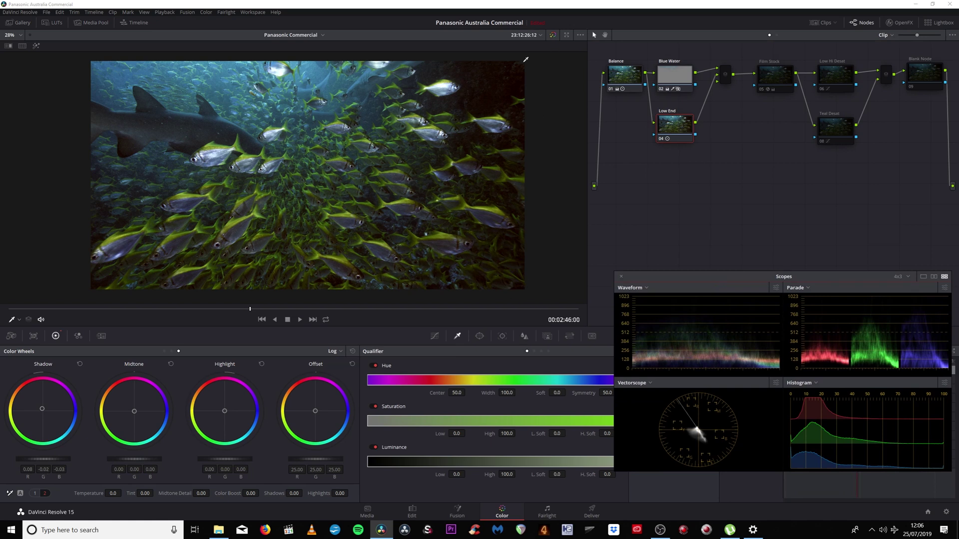
- Examine the Low End node's effect on the dark rock behind the fish up close, and return to the whole frame
{"action": "scroll", "coordinate": [301, 196], "scroll_direction": "up", "scroll_amount": 5}
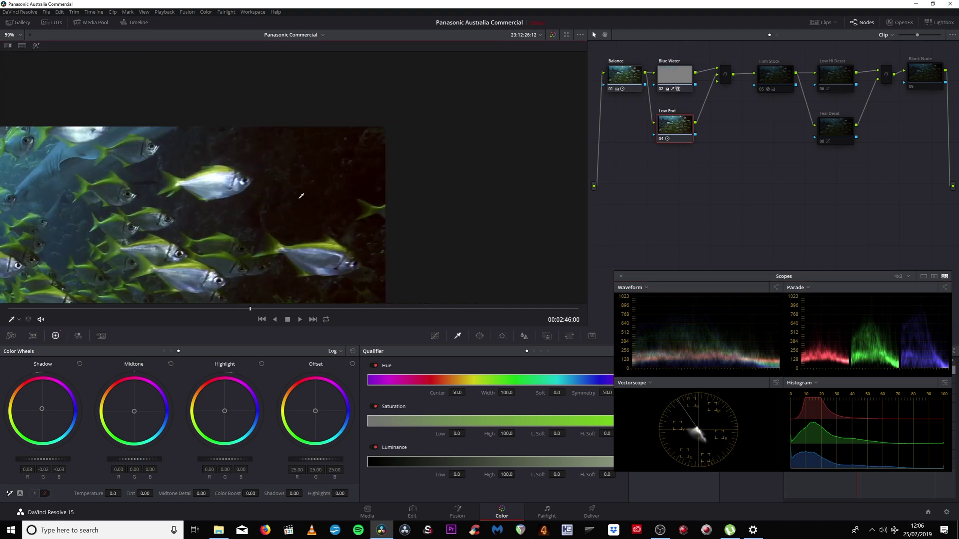
{"action": "scroll", "coordinate": [301, 196], "scroll_direction": "up", "scroll_amount": 6}
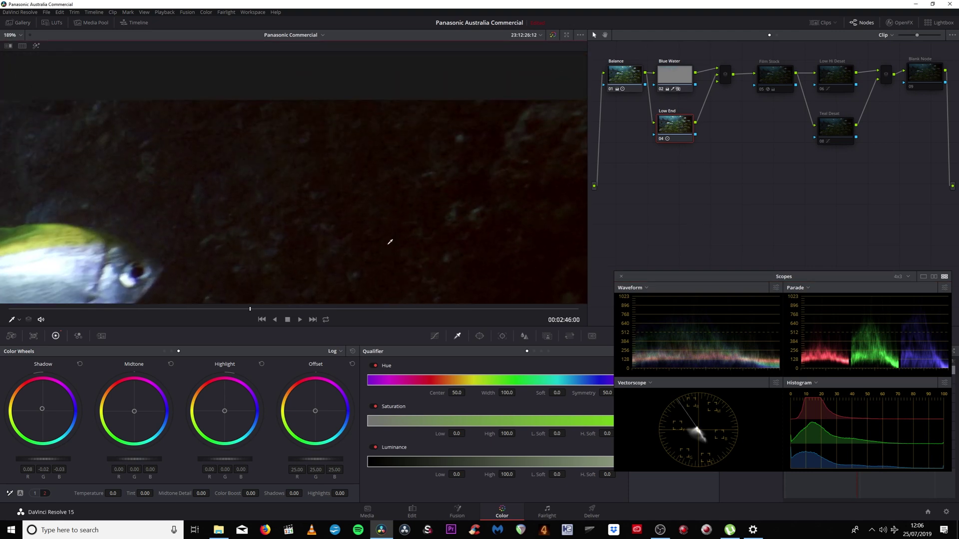
{"action": "scroll", "coordinate": [395, 118], "scroll_direction": "down", "scroll_amount": 7}
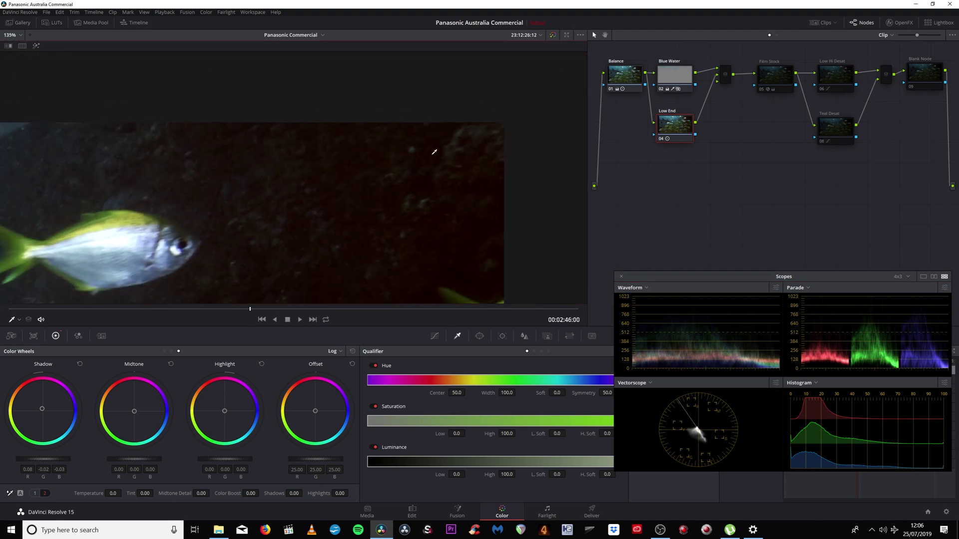
{"action": "scroll", "coordinate": [270, 224], "scroll_direction": "down", "scroll_amount": 2}
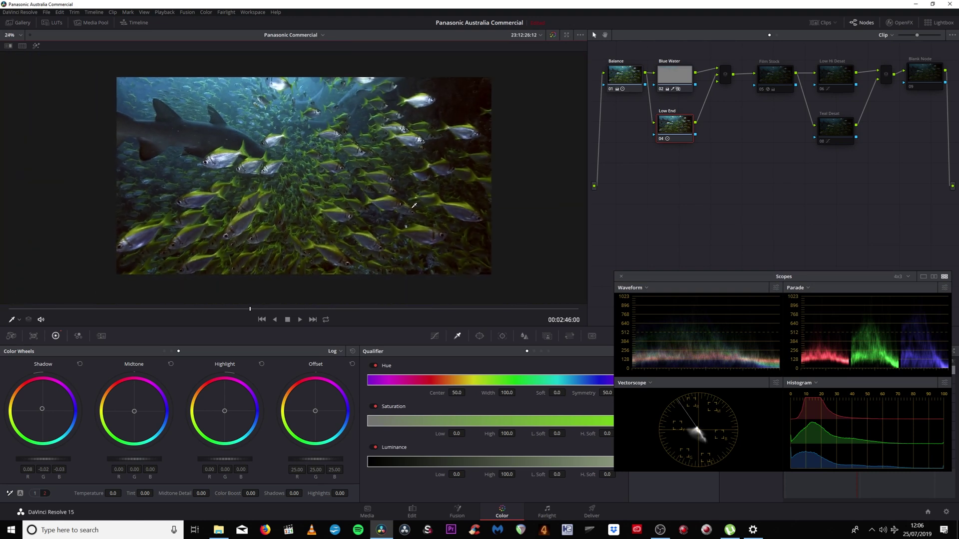
{"action": "scroll", "coordinate": [414, 205], "scroll_direction": "up", "scroll_amount": 1}
- Enable the Film Stock node and review its FilmConvert Pro settings alongside the fish shot, closing the OpenFX settings again
{"action": "left_click", "coordinate": [776, 78]}
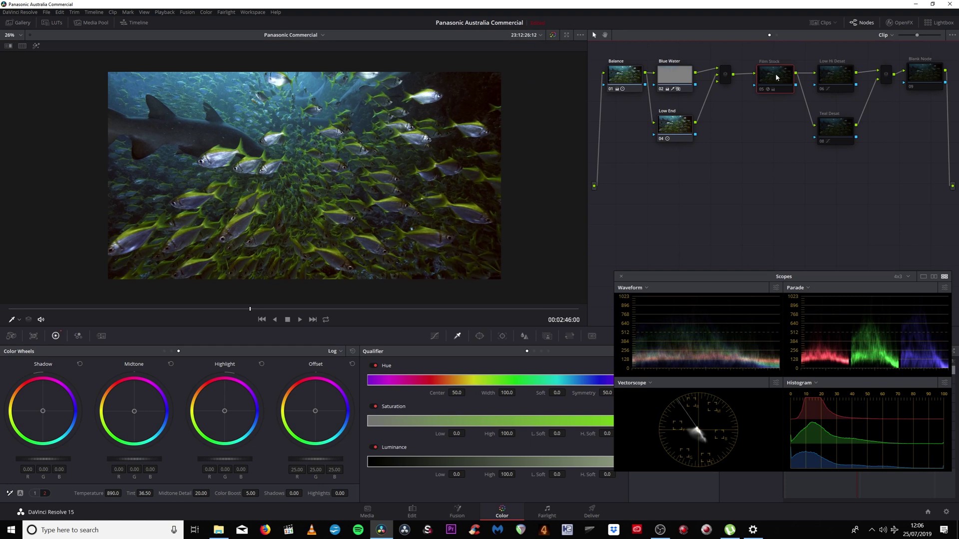
{"action": "key", "text": "ctrl+d"}
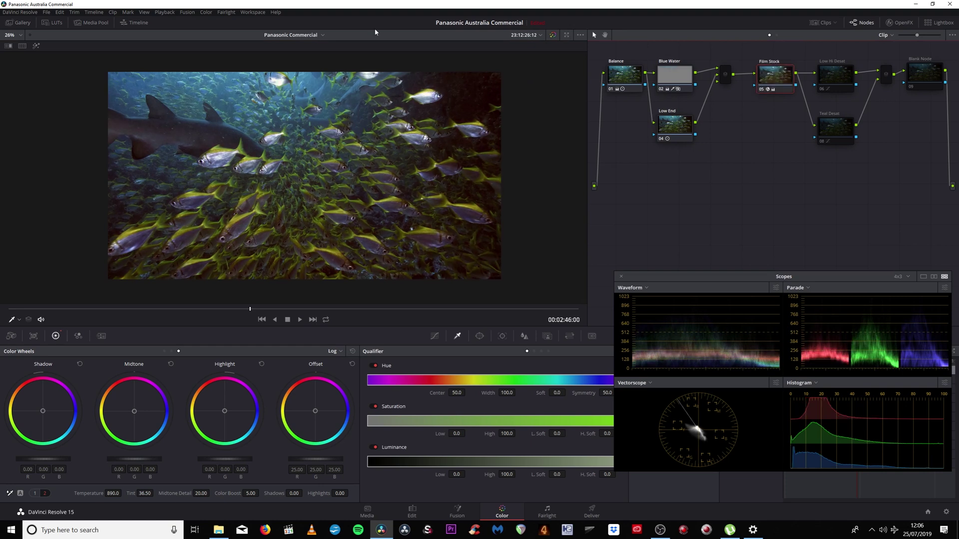
{"action": "left_click_drag", "start_coordinate": [722, 282], "coordinate": [737, 347]}
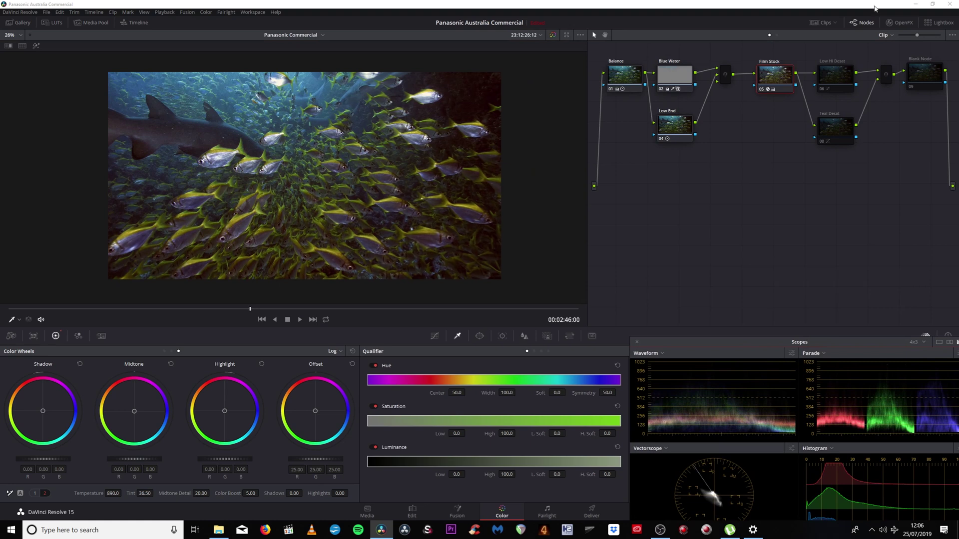
{"action": "left_click", "coordinate": [895, 23]}
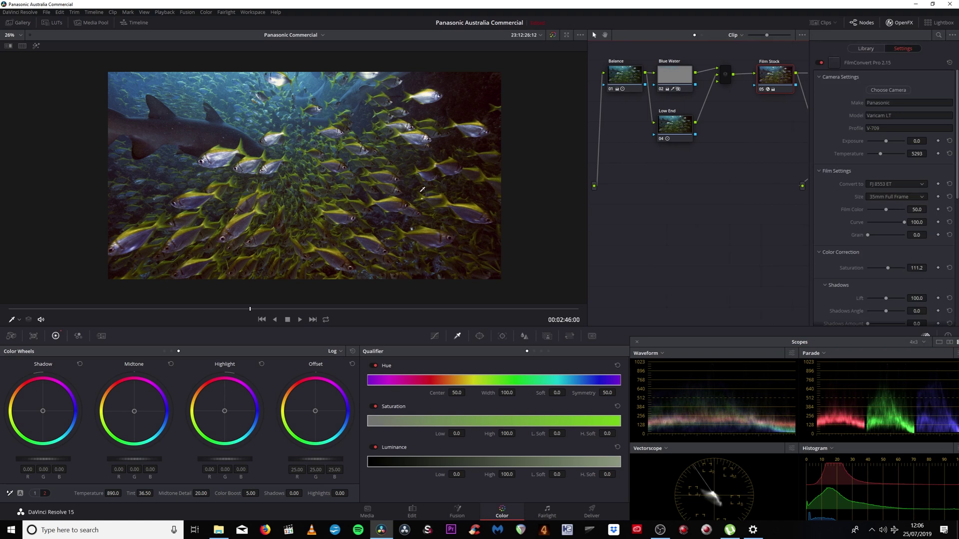
{"action": "scroll", "coordinate": [422, 190], "scroll_direction": "up", "scroll_amount": 1}
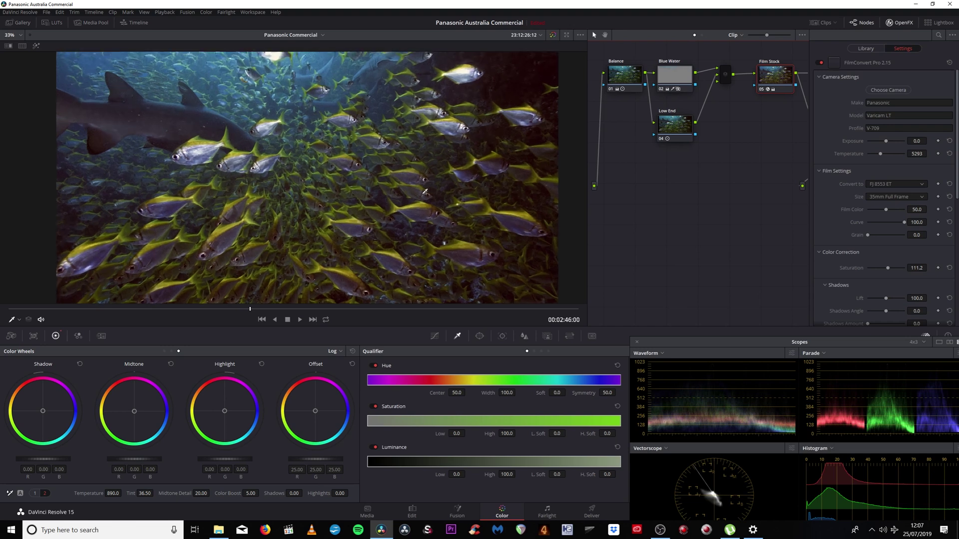
{"action": "left_click_drag", "start_coordinate": [422, 189], "coordinate": [391, 191]}
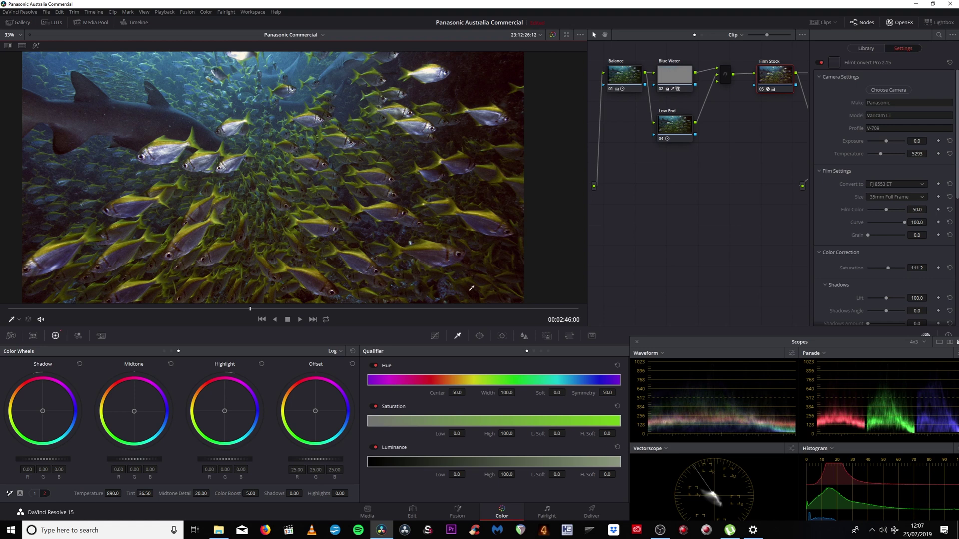
{"action": "left_click", "coordinate": [898, 23]}
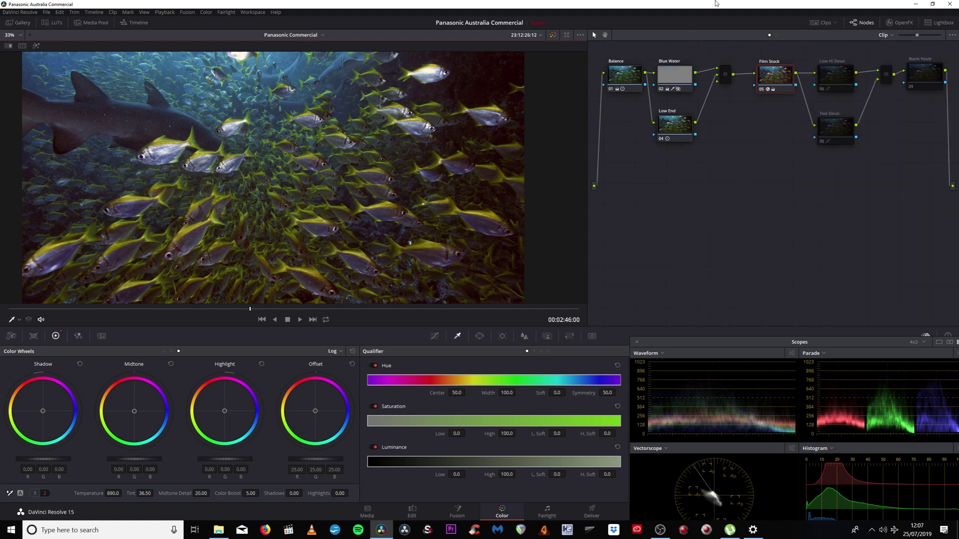
- Bypass all grades to compare the original fish shot with the graded one, and turn the grades back on
{"action": "scroll", "coordinate": [384, 180], "scroll_direction": "down", "scroll_amount": 1}
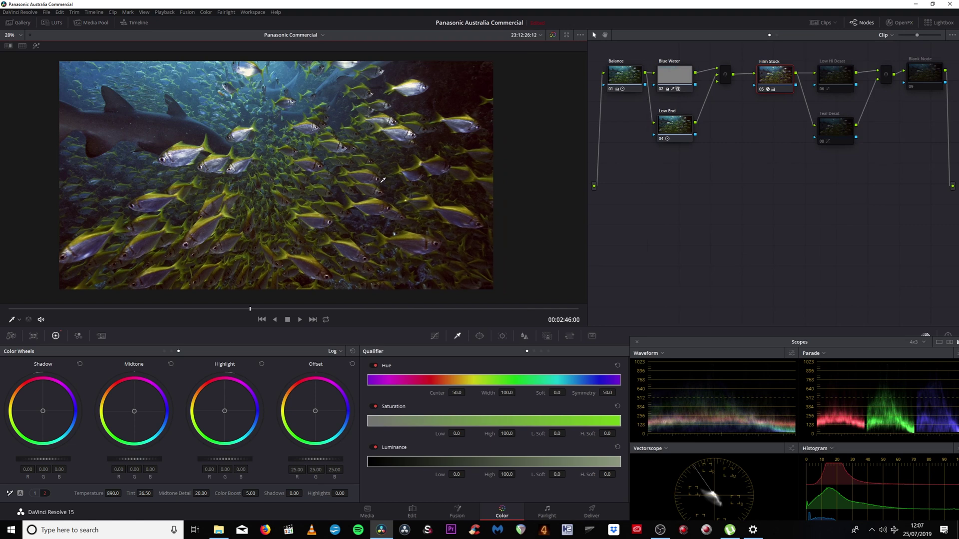
{"action": "key", "text": "shift+d"}
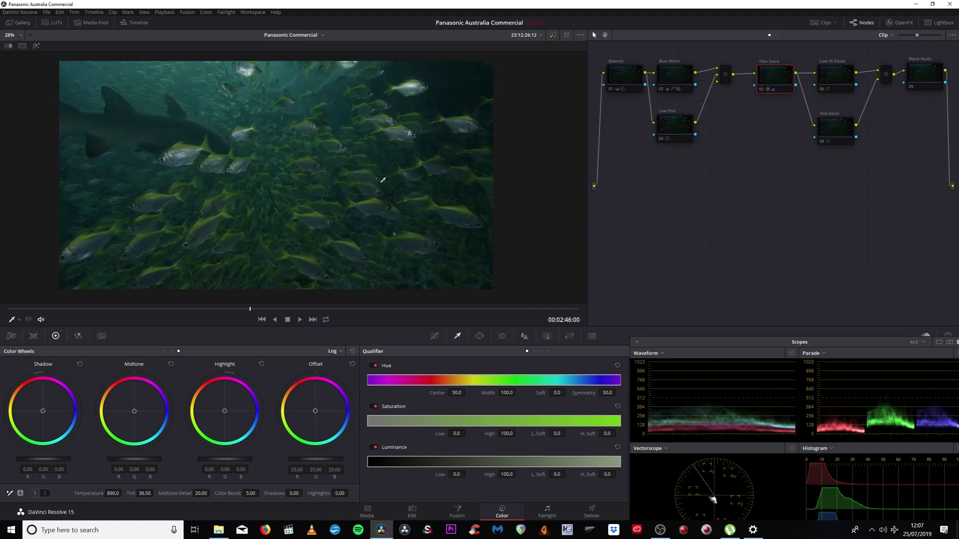
{"action": "key", "text": "shift+d"}
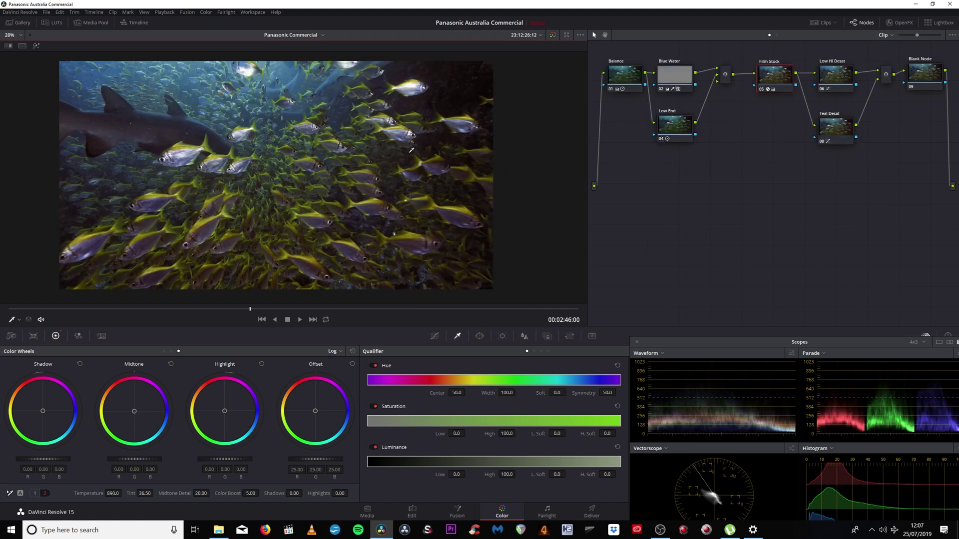
- Disable the Low Hi Desat, Teal Desat and Blank Node nodes
{"action": "left_click", "coordinate": [827, 90]}
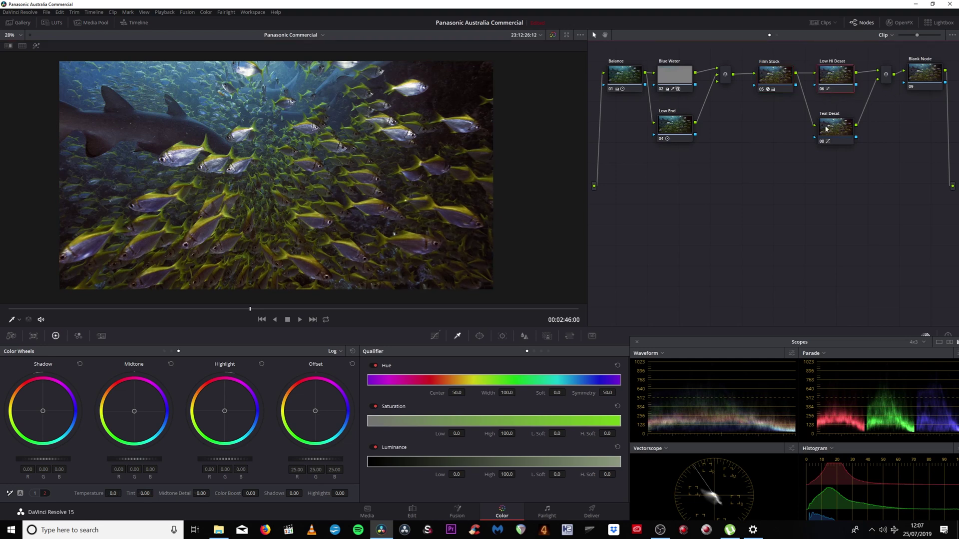
{"action": "key", "text": "ctrl+d"}
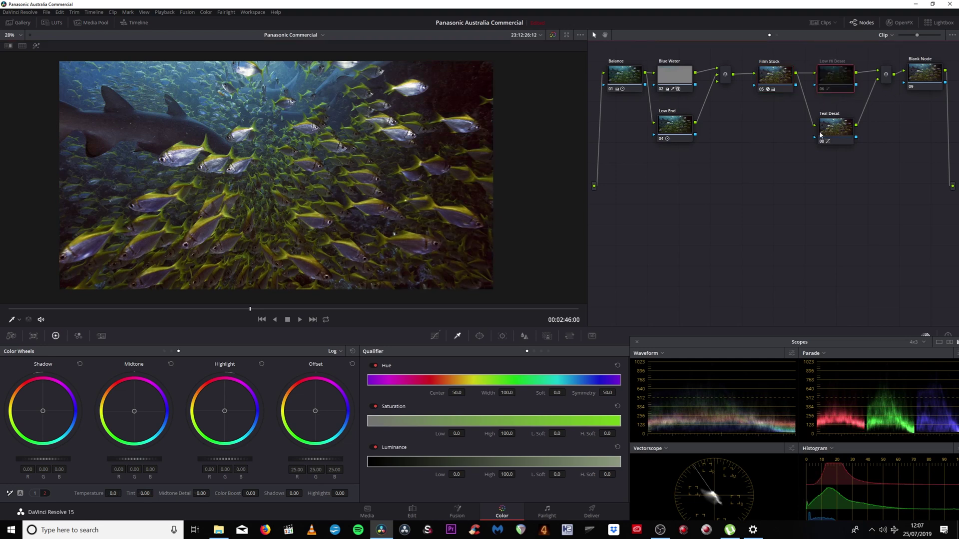
{"action": "left_click", "coordinate": [838, 141]}
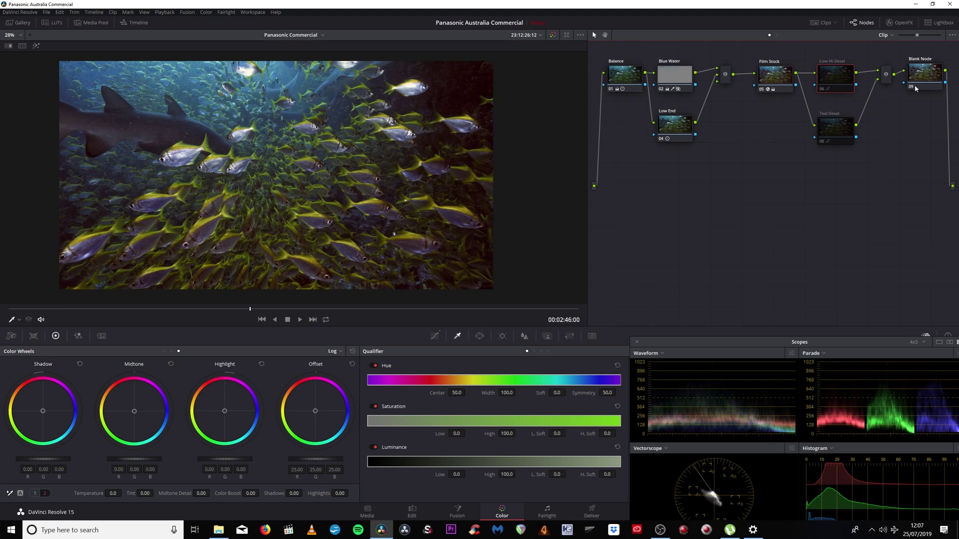
{"action": "left_click", "coordinate": [912, 88]}
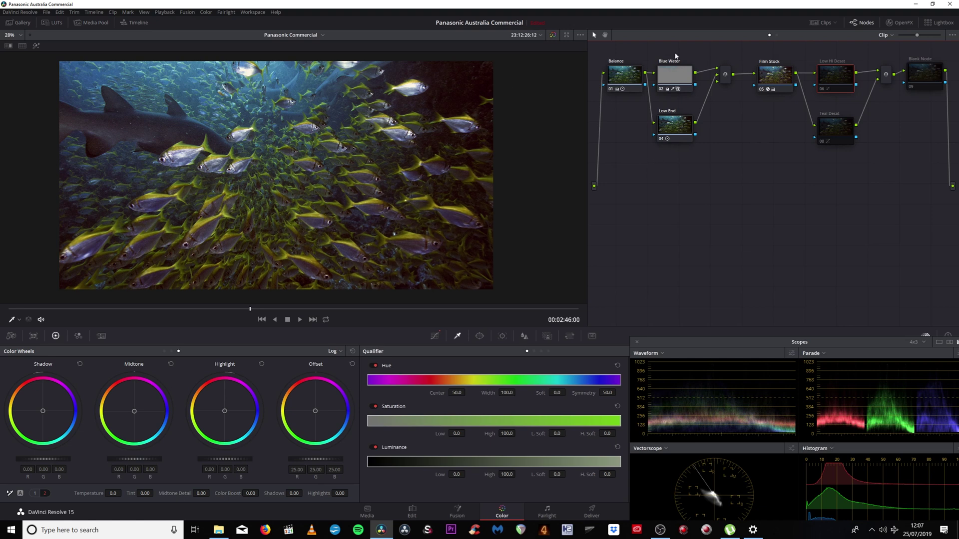
- Enable the Low Hi Desat node and show its Lum Vs Sat curve, moving the Scopes window clear of it
{"action": "left_click", "coordinate": [822, 89]}
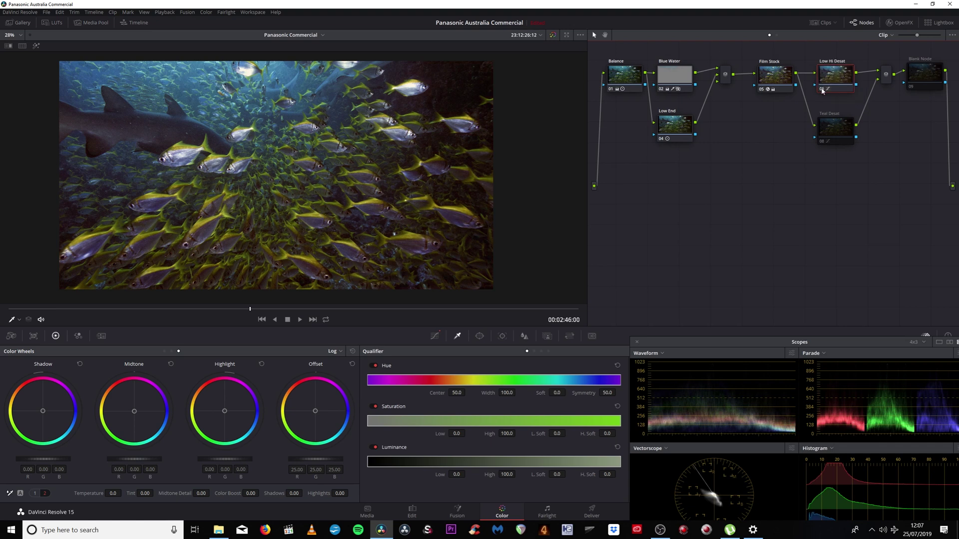
{"action": "left_click_drag", "start_coordinate": [712, 337], "coordinate": [802, 334]}
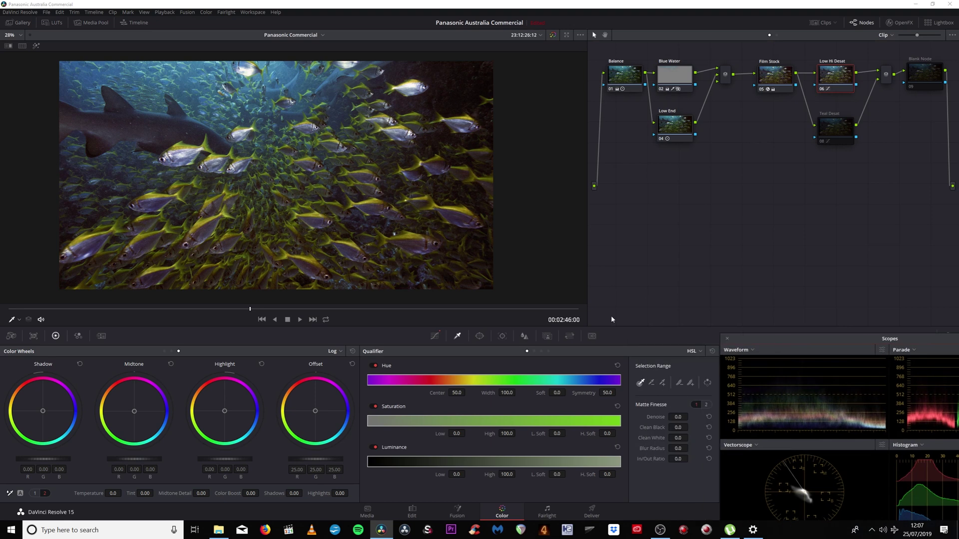
{"action": "left_click", "coordinate": [434, 335]}
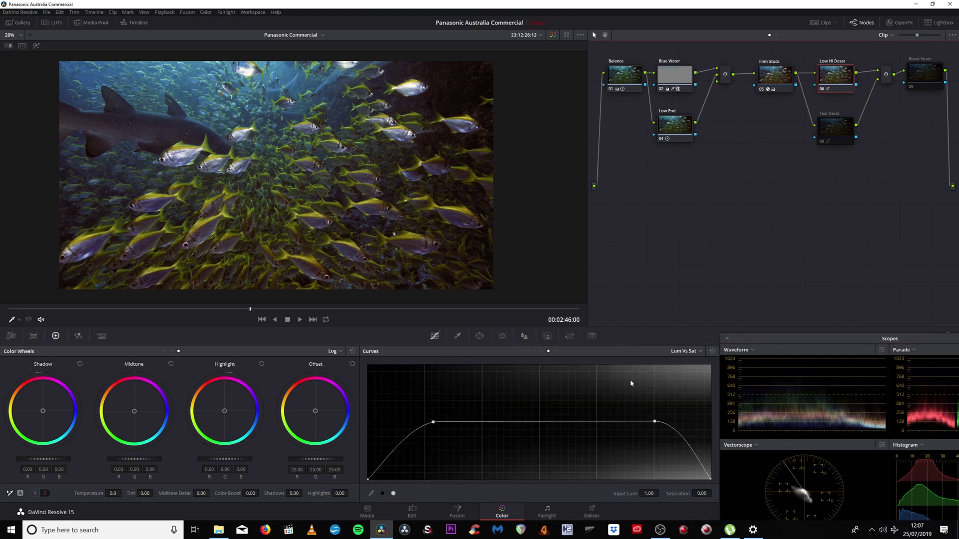
- Toggle the Low Hi Desat node off and on, comparing the fish and dark rock up close and across the whole frame
{"action": "left_click", "coordinate": [776, 74]}
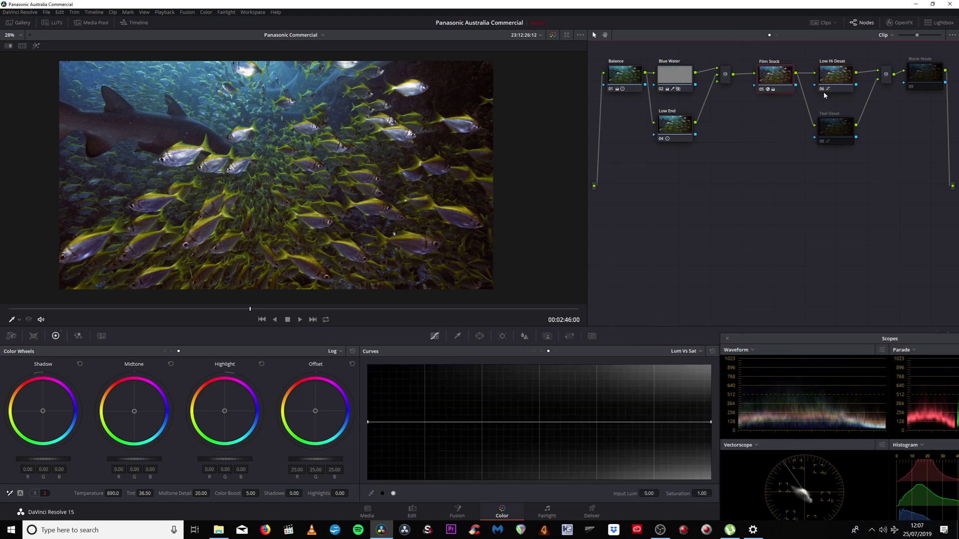
{"action": "left_click", "coordinate": [823, 91]}
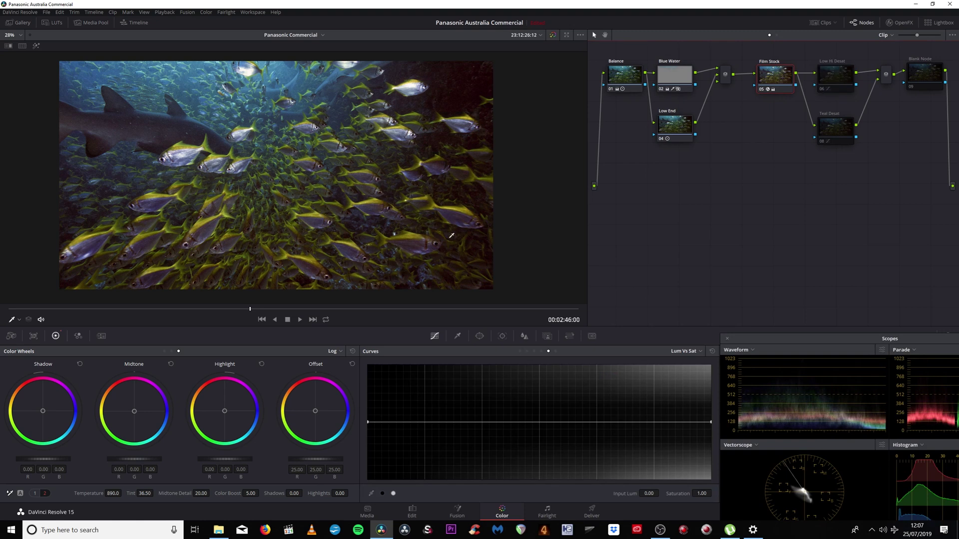
{"action": "scroll", "coordinate": [487, 186], "scroll_direction": "up", "scroll_amount": 5}
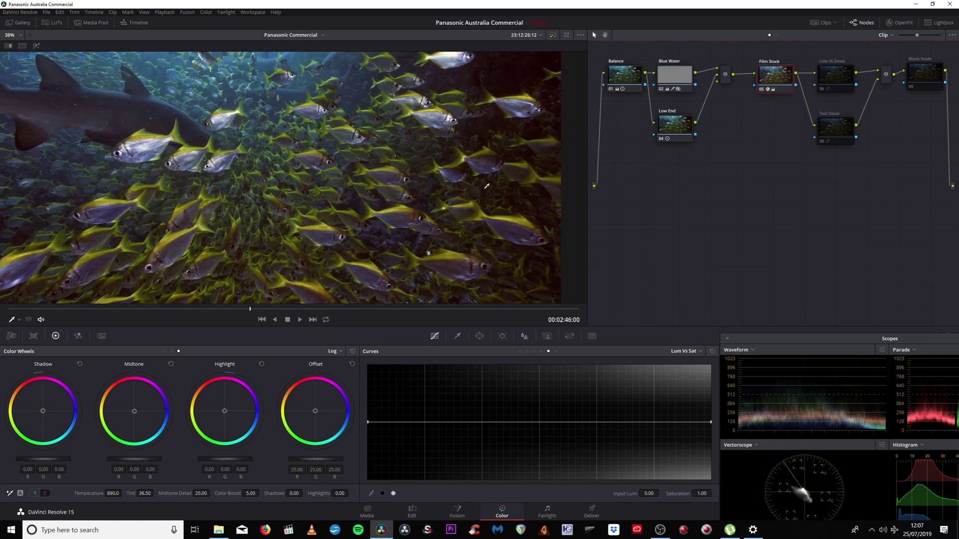
{"action": "scroll", "coordinate": [286, 226], "scroll_direction": "up", "scroll_amount": 4}
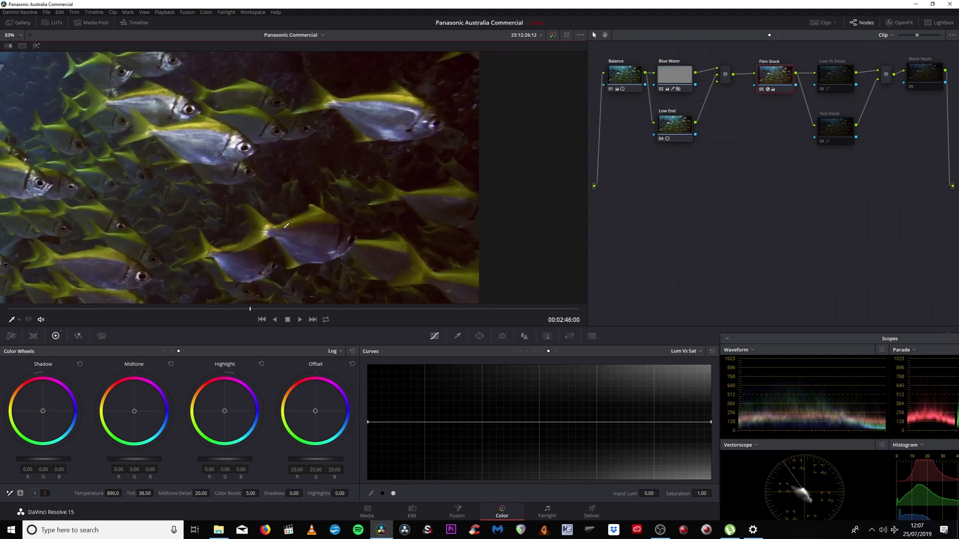
{"action": "left_click", "coordinate": [820, 91]}
{"action": "scroll", "coordinate": [288, 145], "scroll_direction": "down", "scroll_amount": 4}
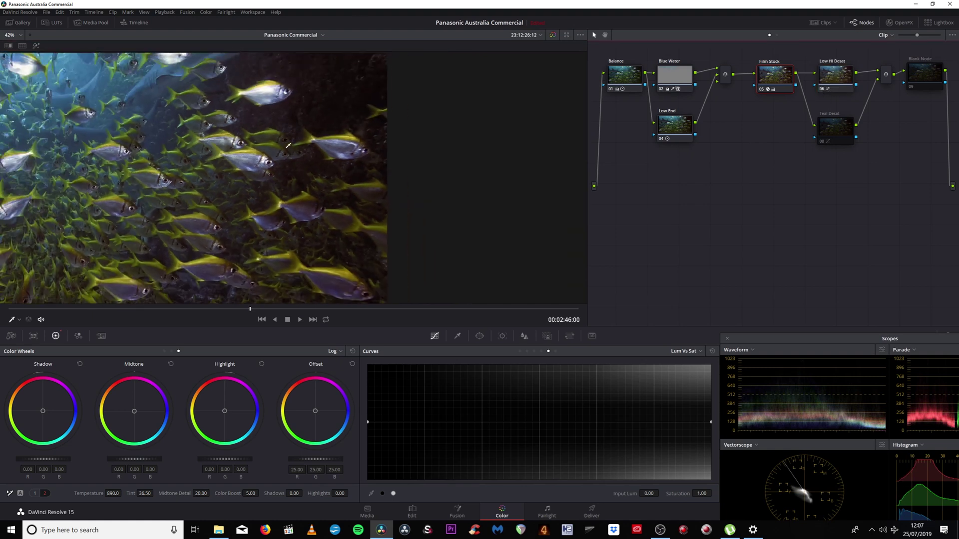
{"action": "scroll", "coordinate": [288, 146], "scroll_direction": "down", "scroll_amount": 3}
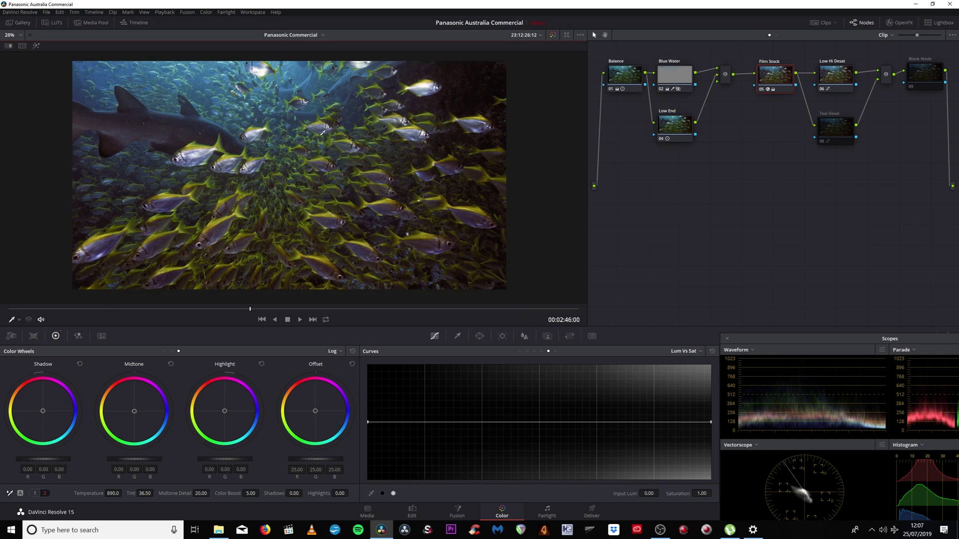
{"action": "left_click_drag", "start_coordinate": [335, 148], "coordinate": [337, 148]}
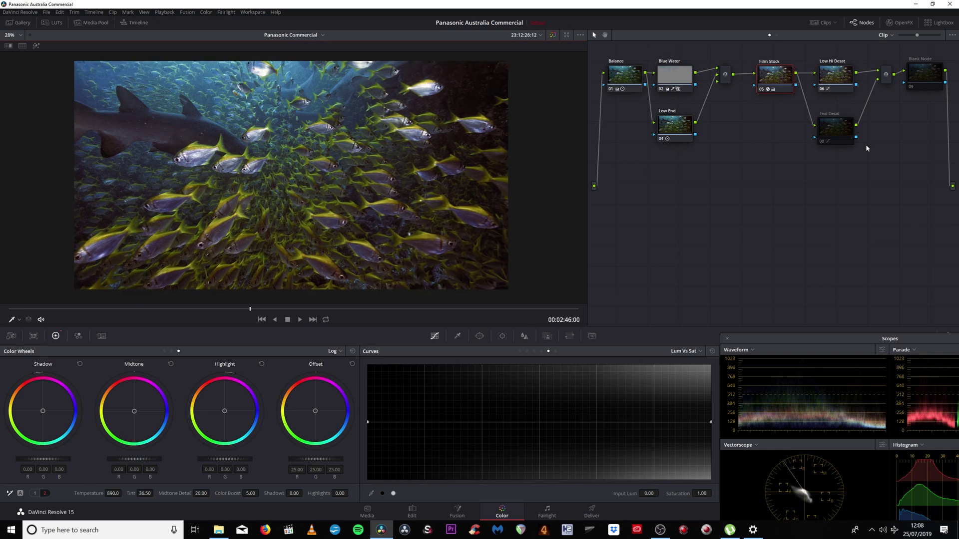
- Enable the Teal Desat node and show its Hue Vs Sat curve
{"action": "left_click", "coordinate": [838, 132]}
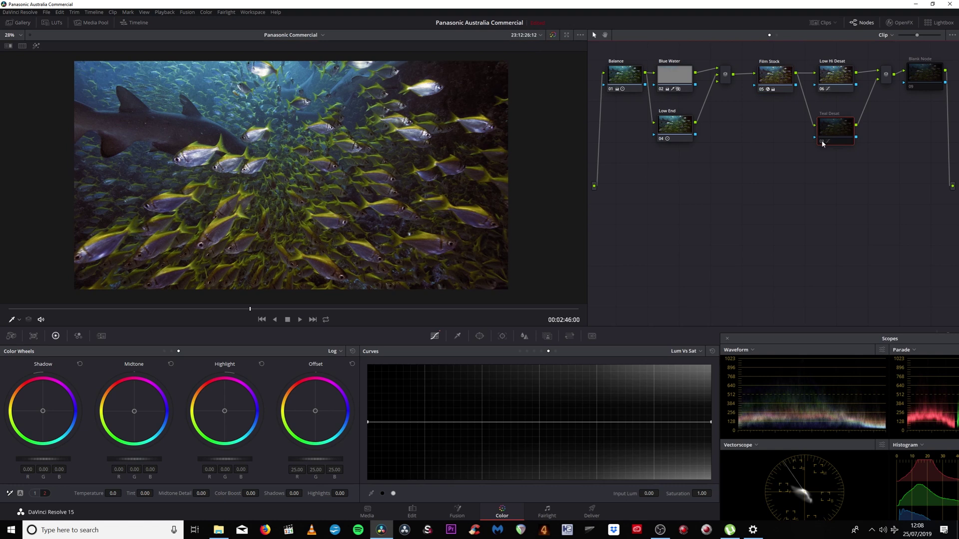
{"action": "left_click", "coordinate": [821, 142]}
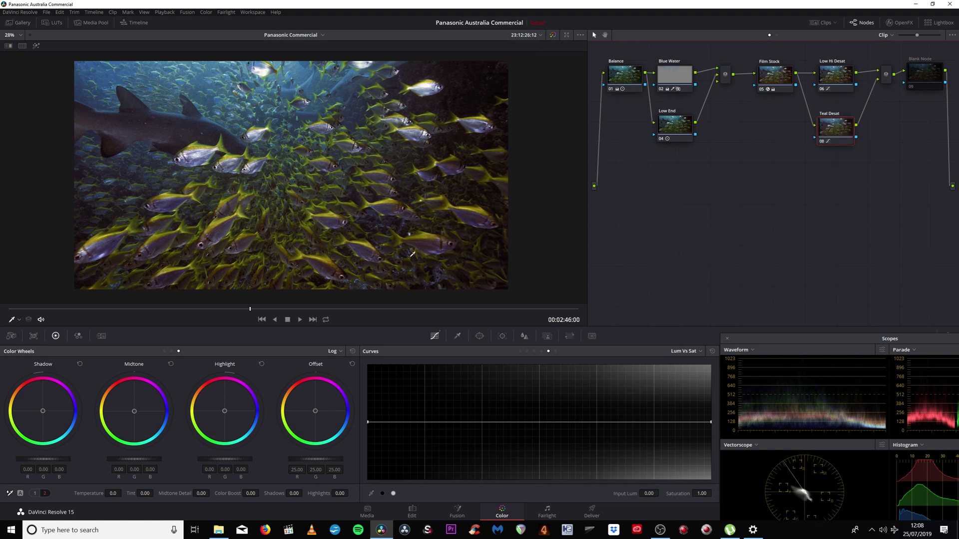
{"action": "left_click", "coordinate": [534, 351]}
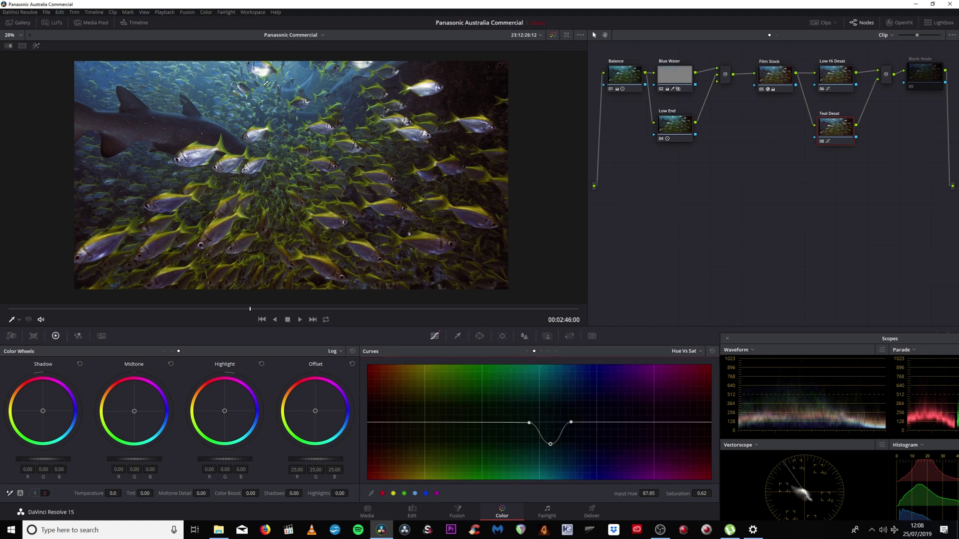
- Toggle the Teal Desat node off and on to compare its effect on the fish shot
{"action": "left_click", "coordinate": [821, 142]}
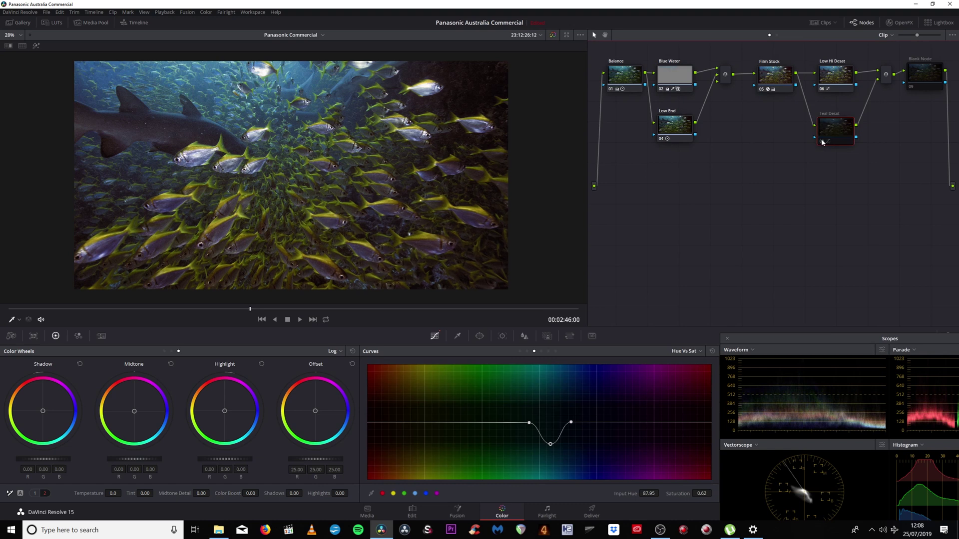
{"action": "left_click", "coordinate": [821, 142]}
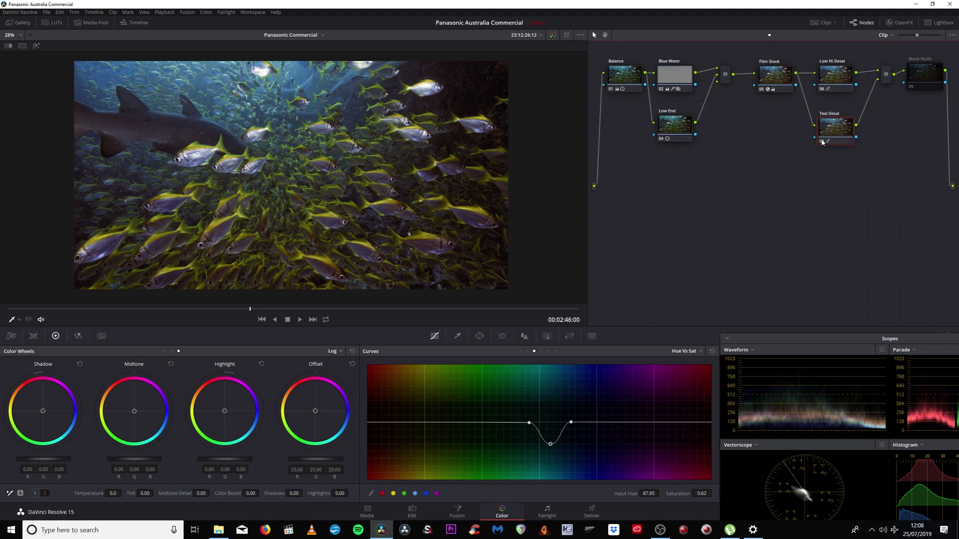
{"action": "left_click", "coordinate": [821, 142]}
{"action": "left_click", "coordinate": [821, 142]}
- Enable the Blank Node and compare the fish shot full screen with all grades bypassed and restored
{"action": "left_click", "coordinate": [932, 78]}
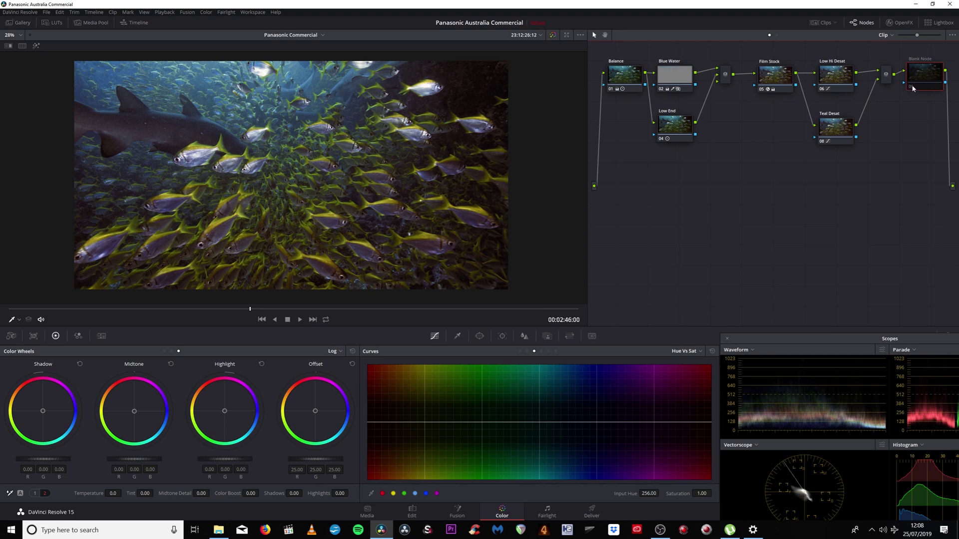
{"action": "left_click", "coordinate": [910, 88]}
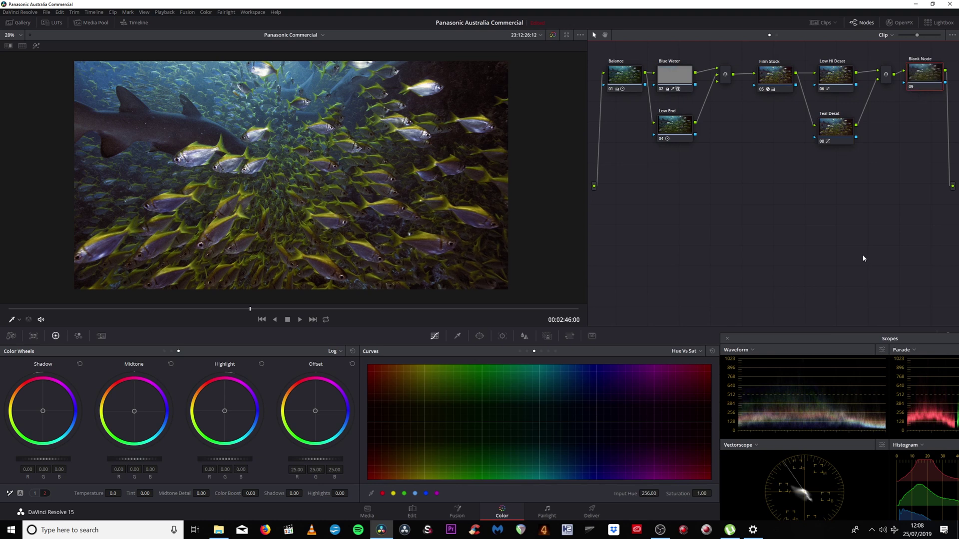
{"action": "key", "text": "ctrl+f"}
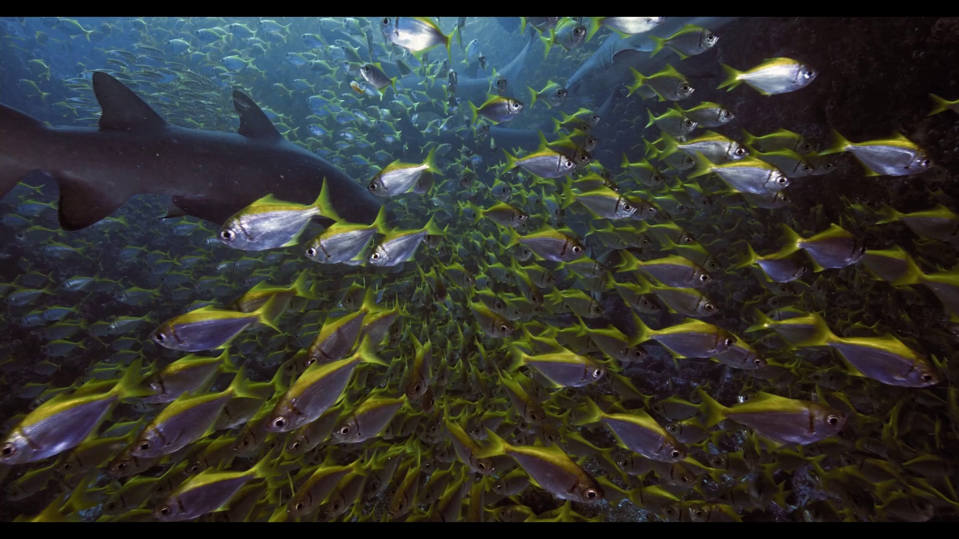
{"action": "key", "text": "shift+d"}
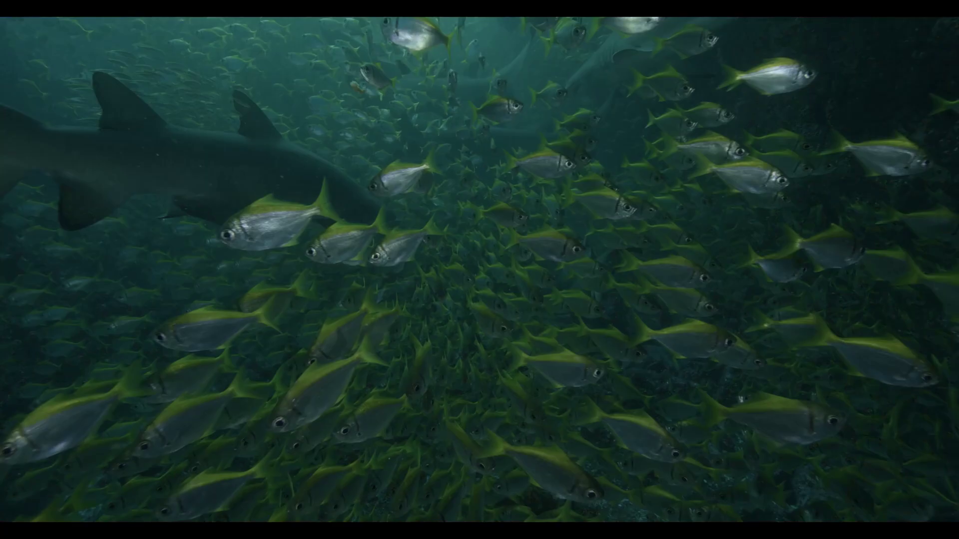
{"action": "key", "text": "shift+d"}
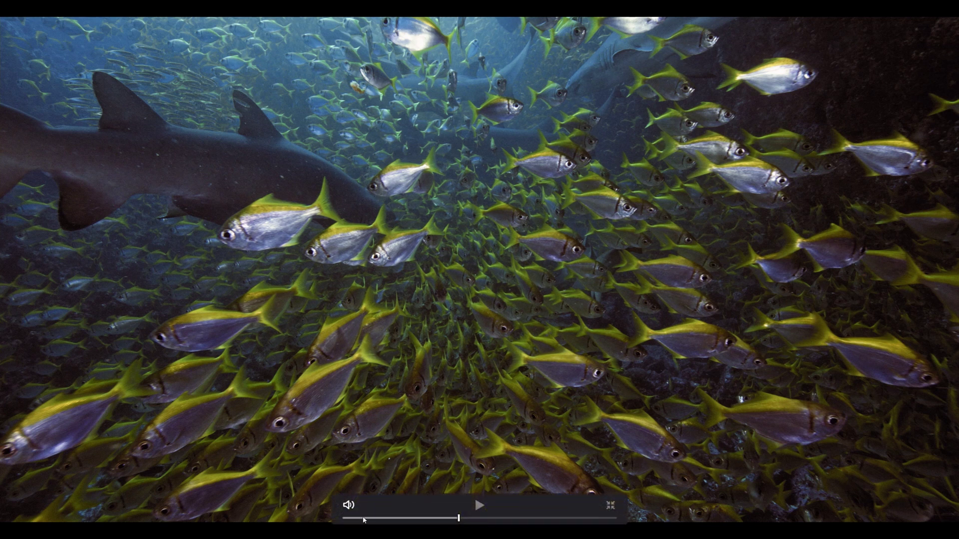
- Play the graded fish and shark shot full screen from near its start and stop playback
{"action": "left_click", "coordinate": [365, 518]}
{"action": "key", "text": "space"}
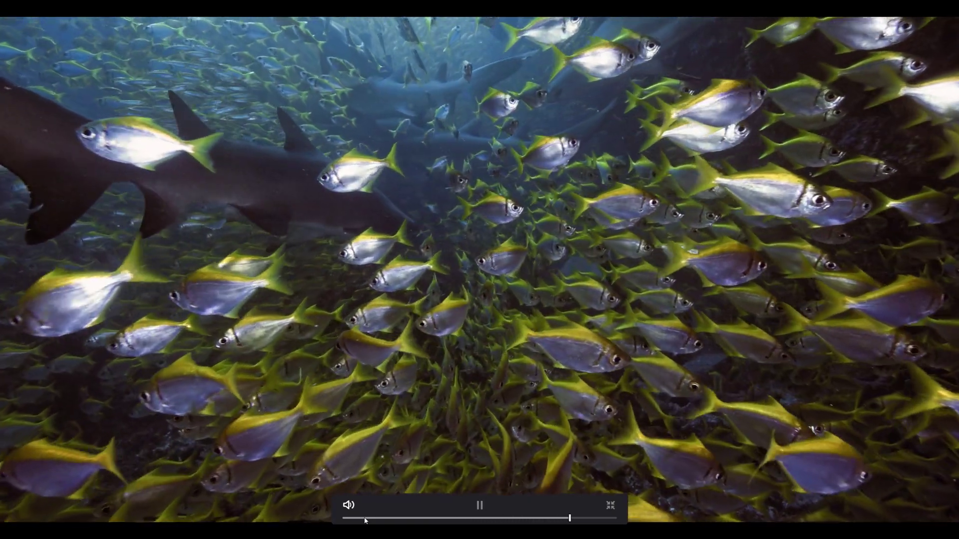
{"action": "key", "text": "space"}
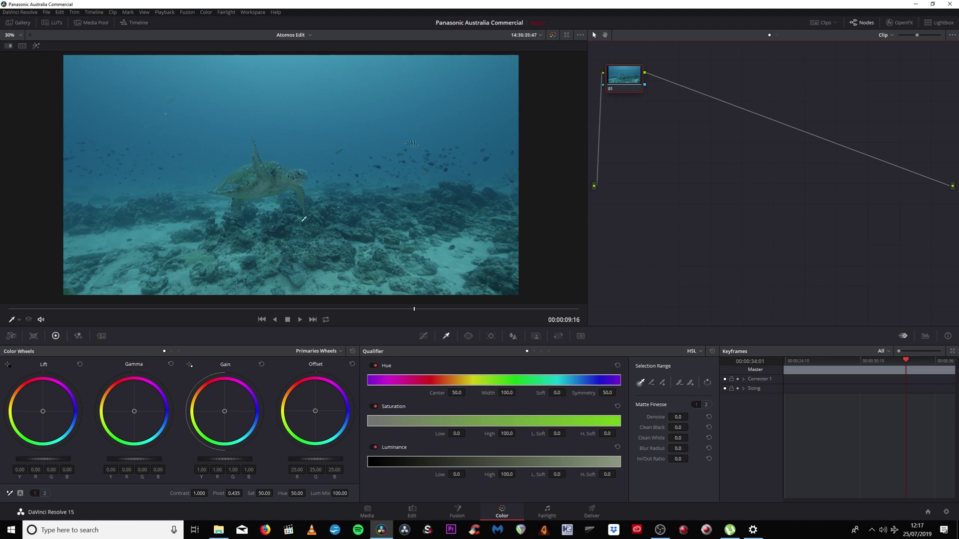
- Play the ungraded turtle clip from near its start and park the playhead at 00:00:10:02
{"action": "left_click", "coordinate": [96, 310]}
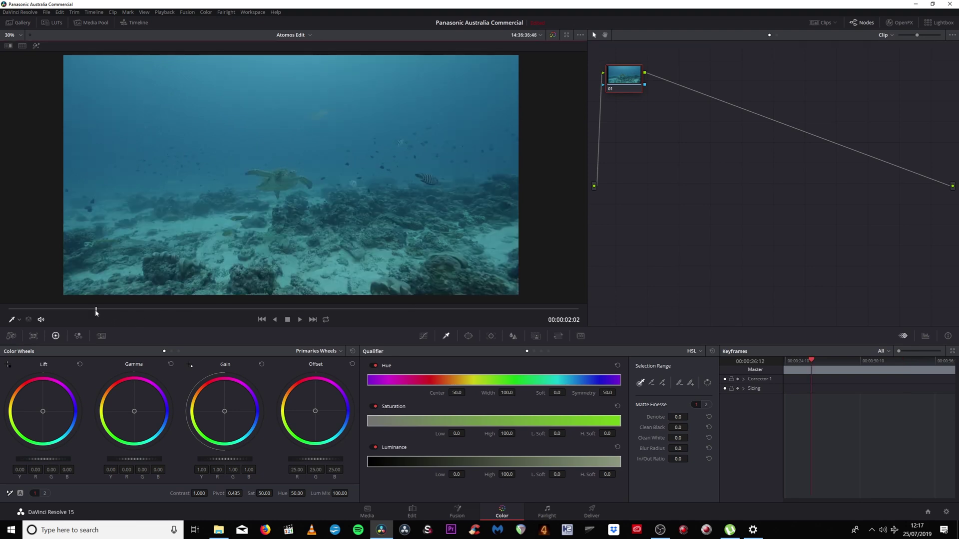
{"action": "key", "text": "space"}
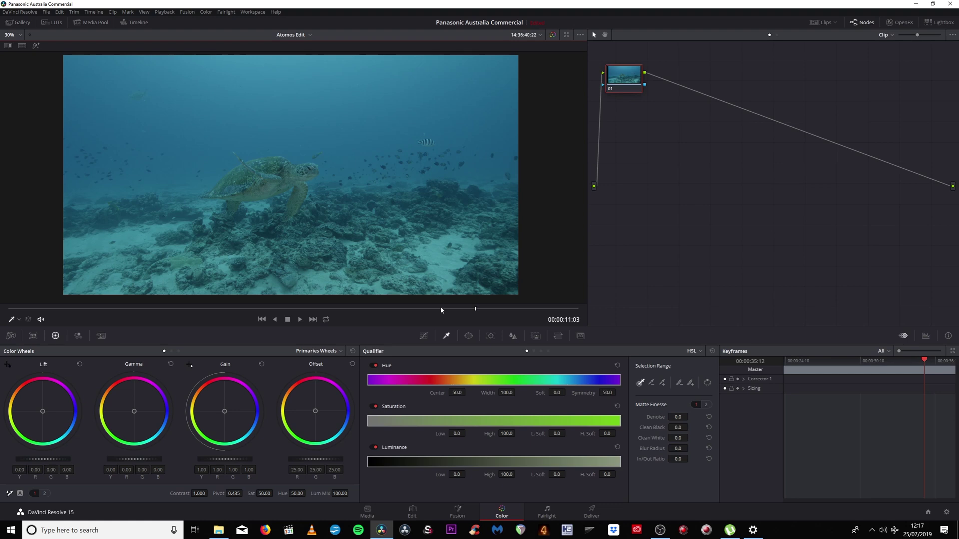
{"action": "left_click_drag", "start_coordinate": [532, 317], "coordinate": [431, 309]}
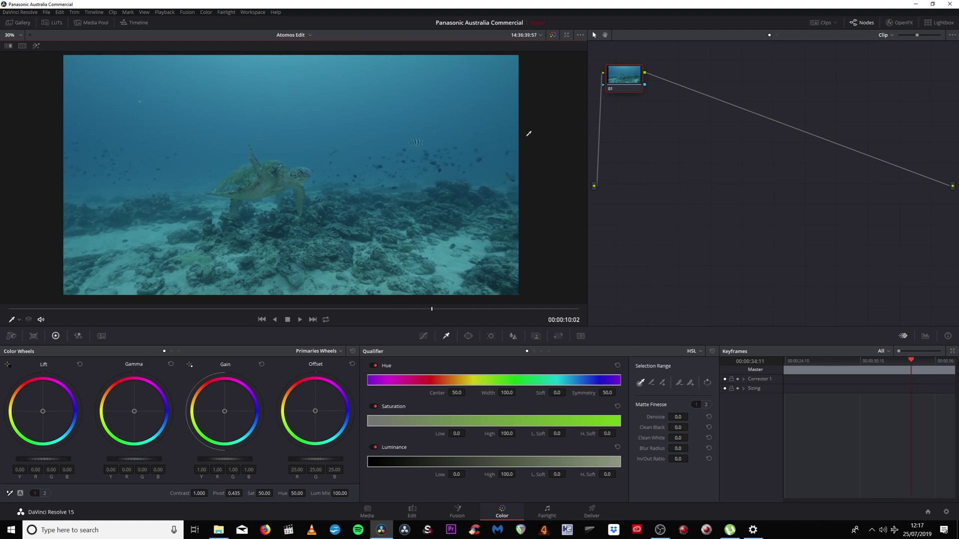
- Turn on the video scopes and move the Scopes window clear of the color wheels and viewer
{"action": "left_click", "coordinate": [252, 12]}
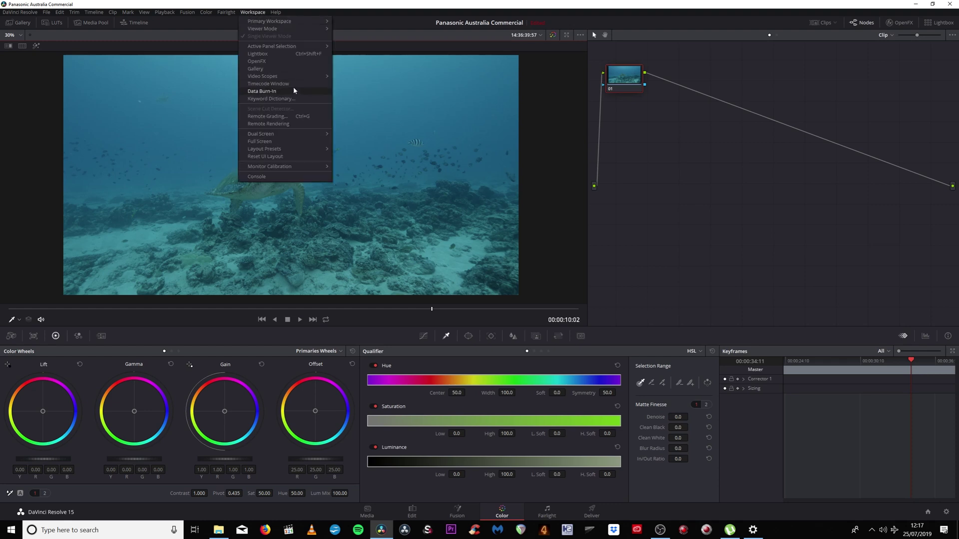
{"action": "mouse_move", "coordinate": [297, 76]}
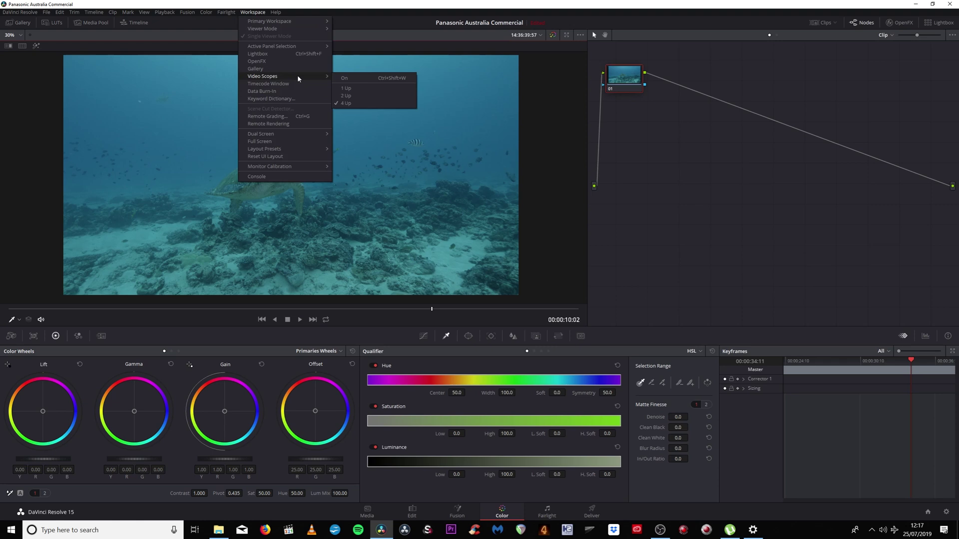
{"action": "left_click", "coordinate": [344, 78]}
{"action": "left_click_drag", "start_coordinate": [785, 290], "coordinate": [692, 300]}
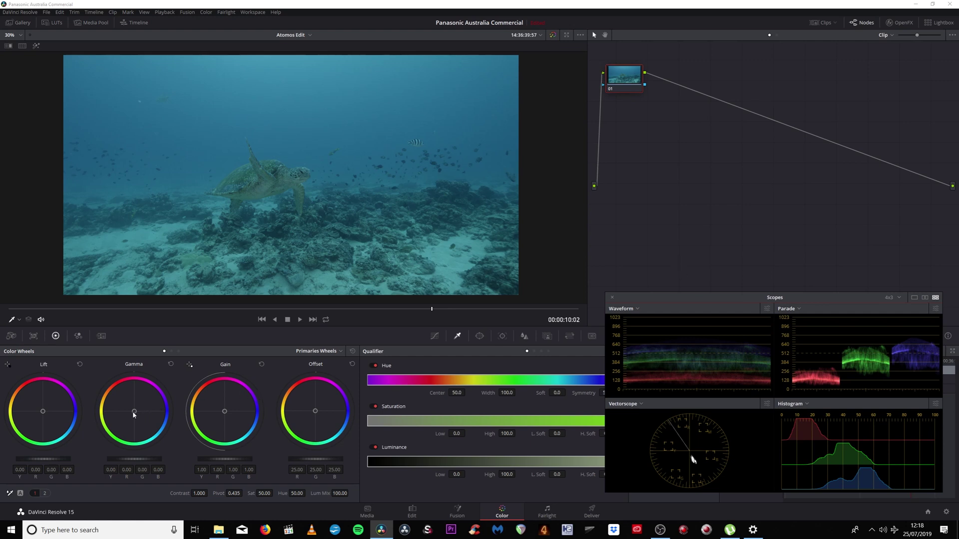
- Set the turtle shot's gamma to red 0.12, green -0.02, blue -0.07, its overall lift to -0.02 and its overall gain to 1.37
{"action": "left_click_drag", "start_coordinate": [134, 412], "coordinate": [125, 398]}
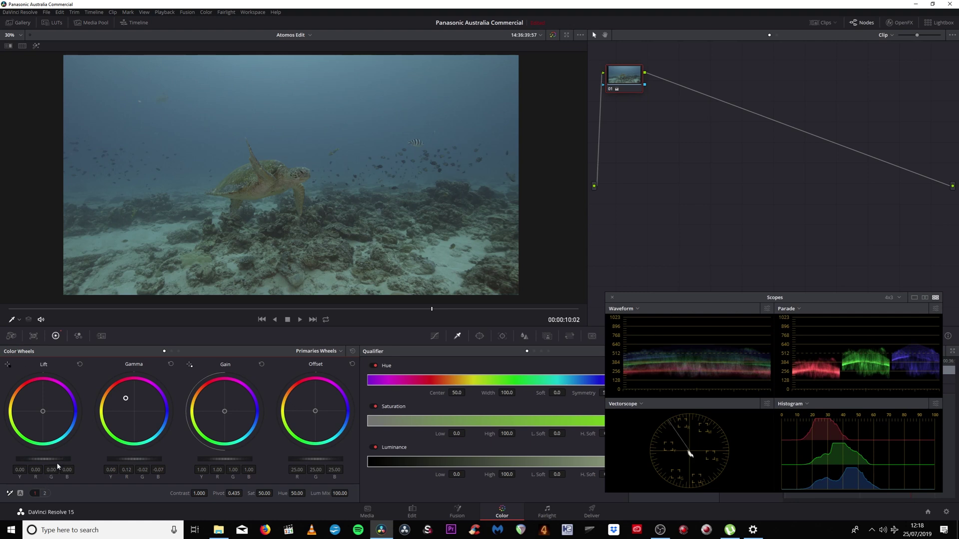
{"action": "left_click_drag", "start_coordinate": [55, 459], "coordinate": [46, 459]}
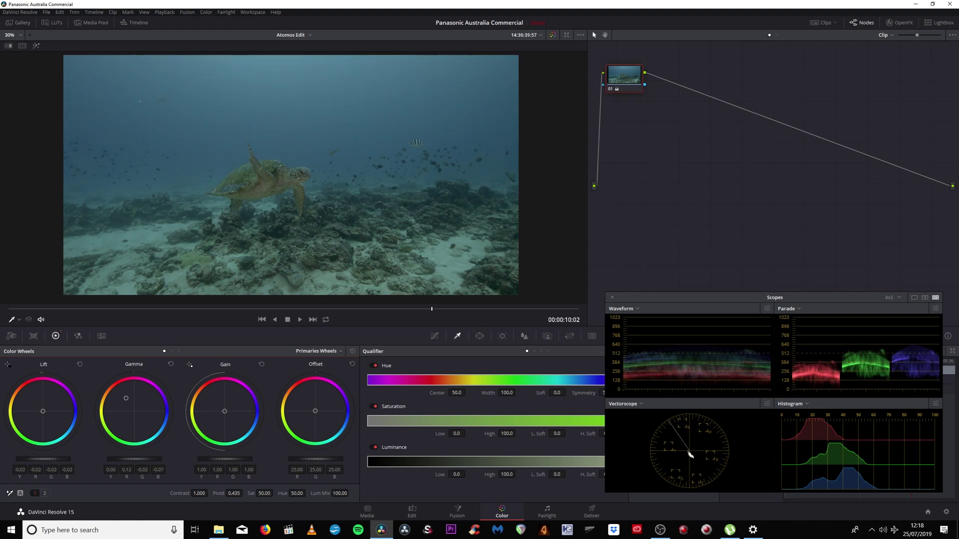
{"action": "left_click_drag", "start_coordinate": [212, 460], "coordinate": [232, 459]}
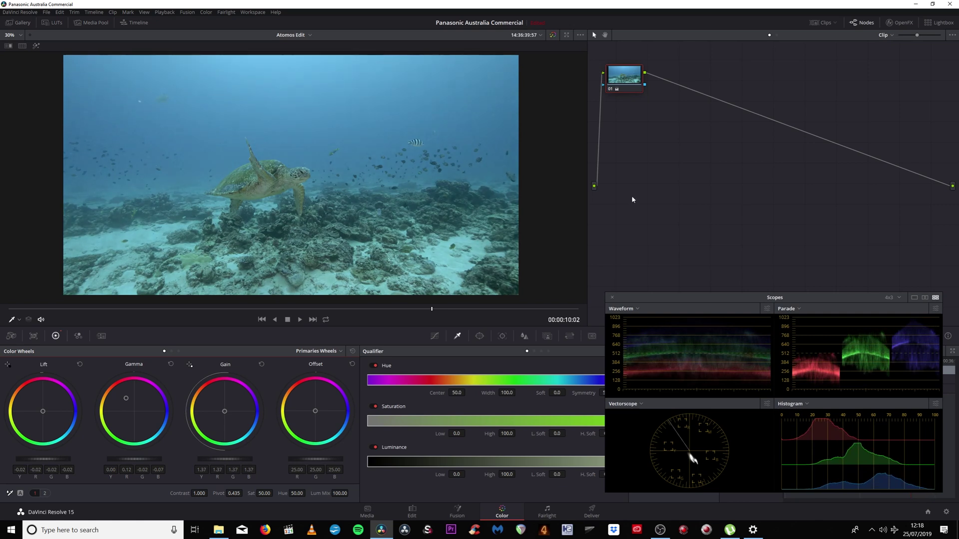
- Refine the gamma to red 0.13, green -0.02, blue -0.09, and warm the gain to red 1.76, green 1.27, blue 1.21
{"action": "scroll", "coordinate": [240, 141], "scroll_direction": "up", "scroll_amount": 8}
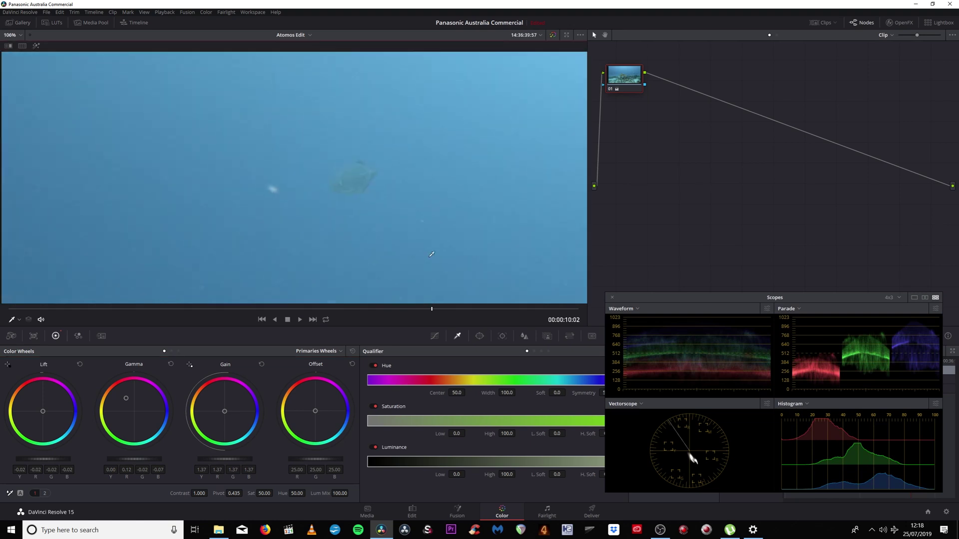
{"action": "scroll", "coordinate": [419, 188], "scroll_direction": "down", "scroll_amount": 8}
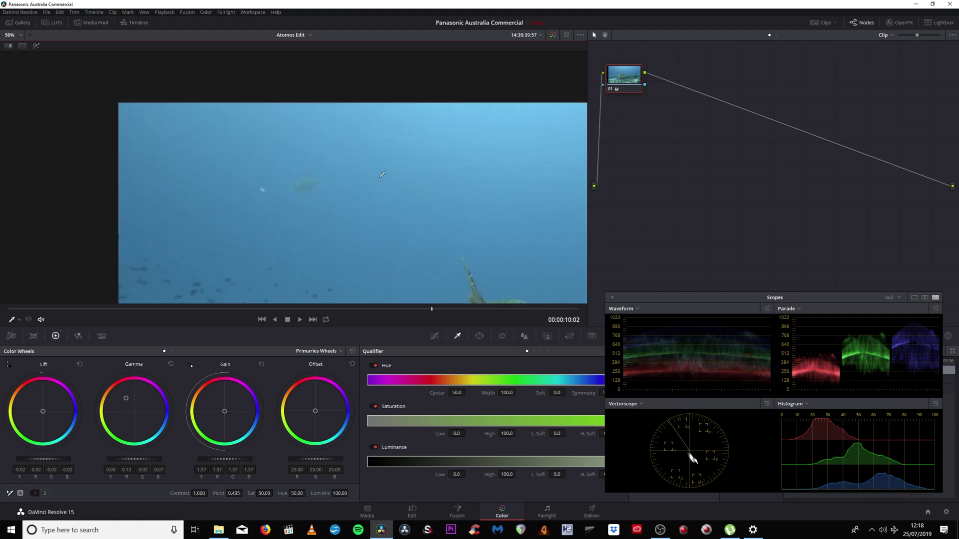
{"action": "scroll", "coordinate": [419, 189], "scroll_direction": "down", "scroll_amount": 2}
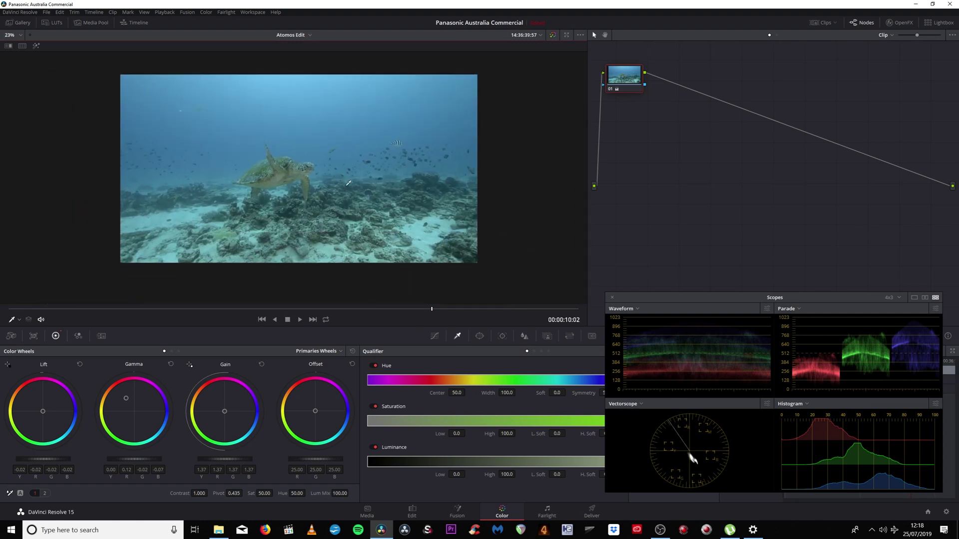
{"action": "scroll", "coordinate": [346, 192], "scroll_direction": "up", "scroll_amount": 3}
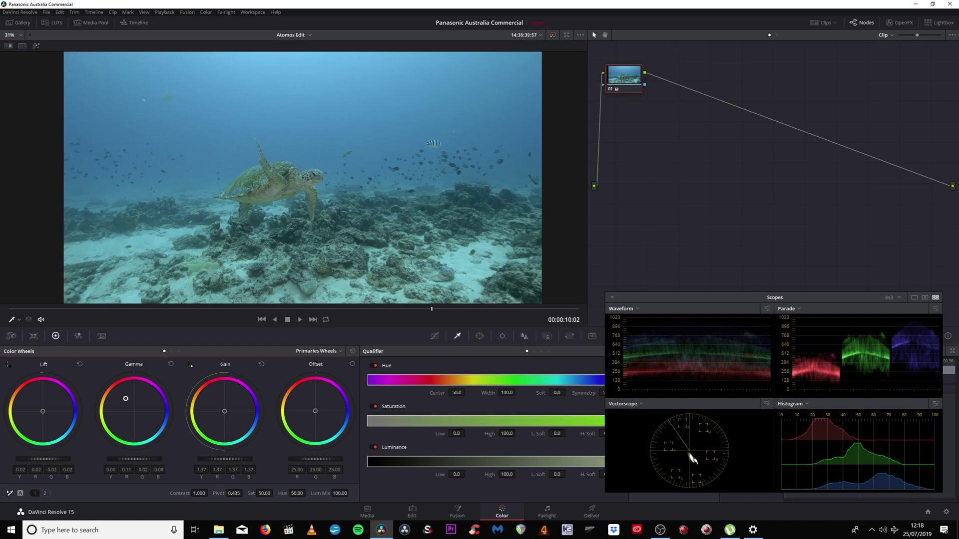
{"action": "left_click_drag", "start_coordinate": [125, 400], "coordinate": [125, 398]}
{"action": "left_click_drag", "start_coordinate": [223, 414], "coordinate": [222, 404]}
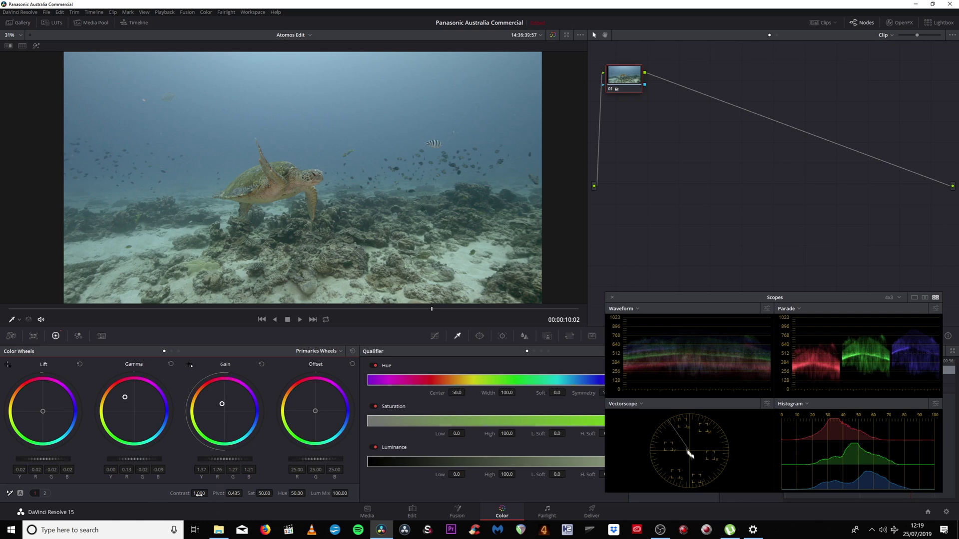
- Raise the contrast to 1.326 and check the turtle's skin and shell up close and in the whole frame
{"action": "left_click_drag", "start_coordinate": [199, 494], "coordinate": [210, 493]}
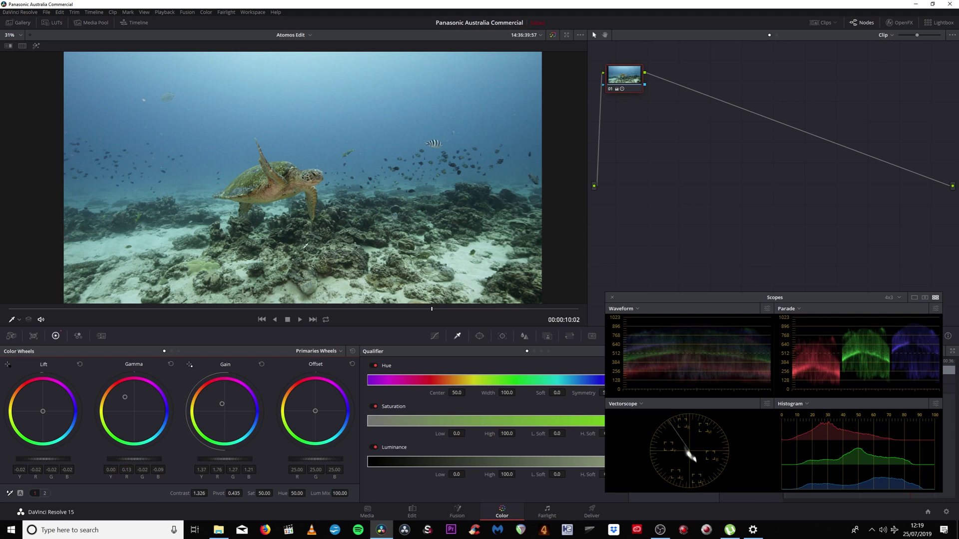
{"action": "scroll", "coordinate": [305, 245], "scroll_direction": "up", "scroll_amount": 8}
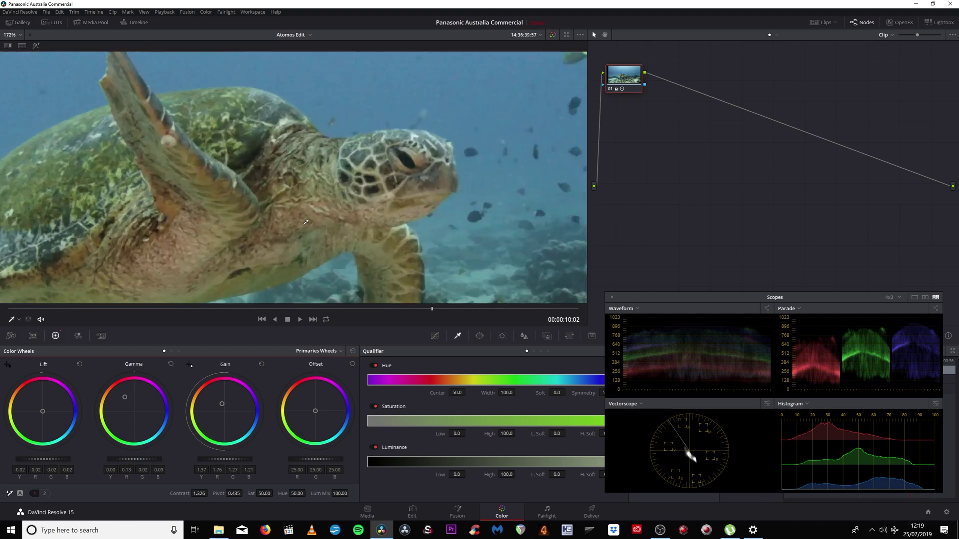
{"action": "scroll", "coordinate": [306, 222], "scroll_direction": "down", "scroll_amount": 2}
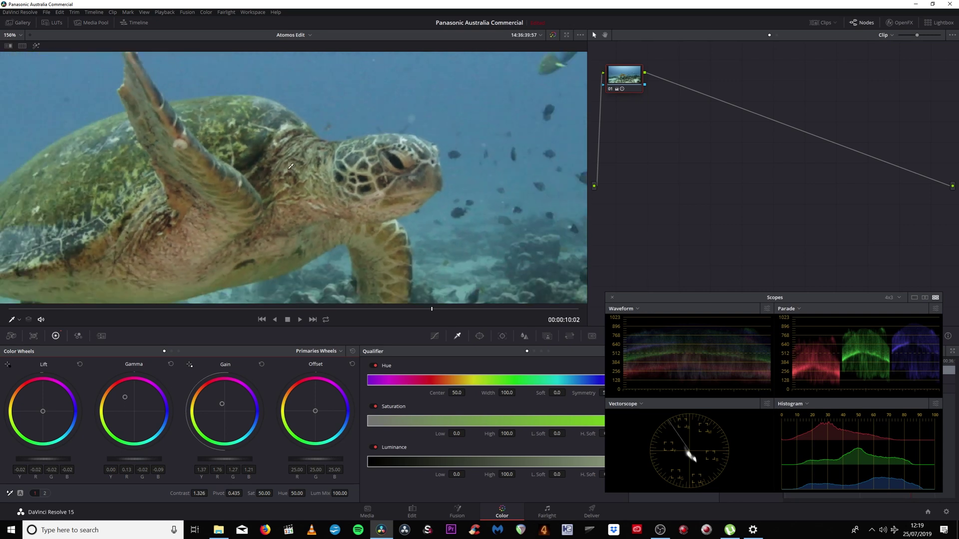
{"action": "scroll", "coordinate": [290, 166], "scroll_direction": "down", "scroll_amount": 10}
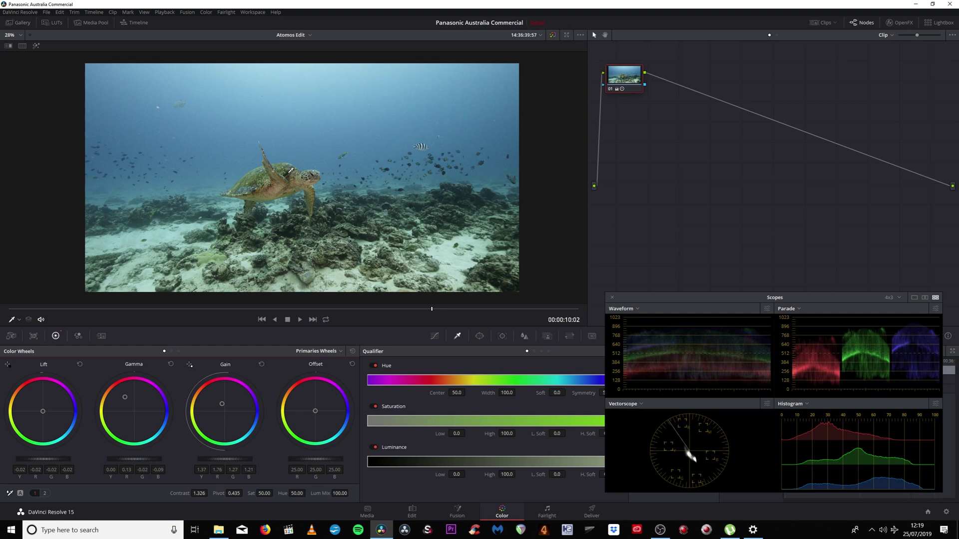
{"action": "scroll", "coordinate": [260, 193], "scroll_direction": "up", "scroll_amount": 5}
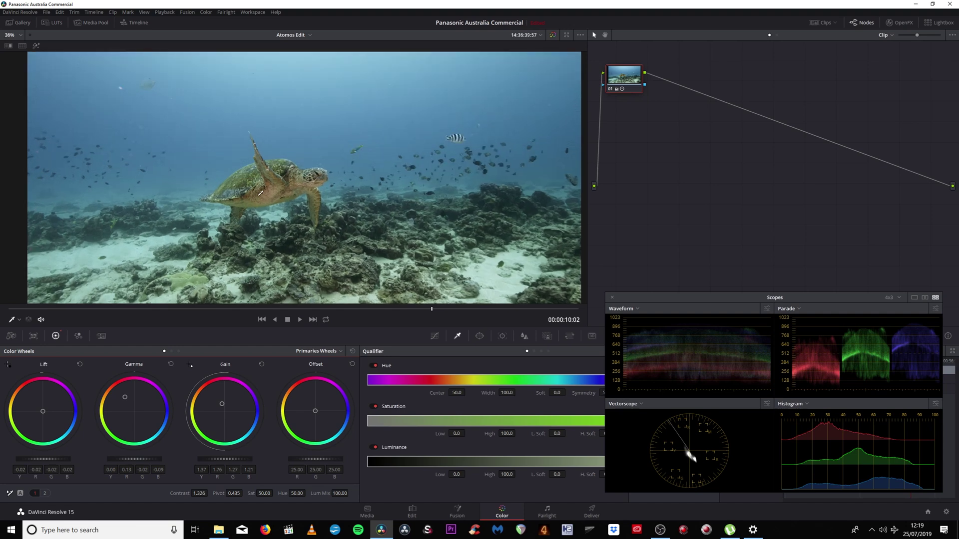
{"action": "scroll", "coordinate": [277, 160], "scroll_direction": "down", "scroll_amount": 5}
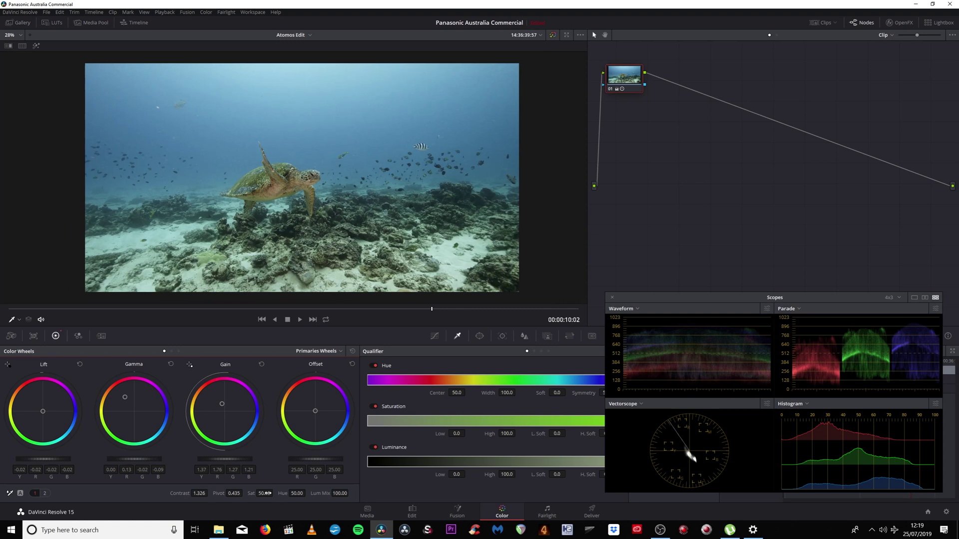
- Raise the saturation to 60.20 and check the turtle up close and in the whole frame
{"action": "left_click_drag", "start_coordinate": [263, 493], "coordinate": [275, 493]}
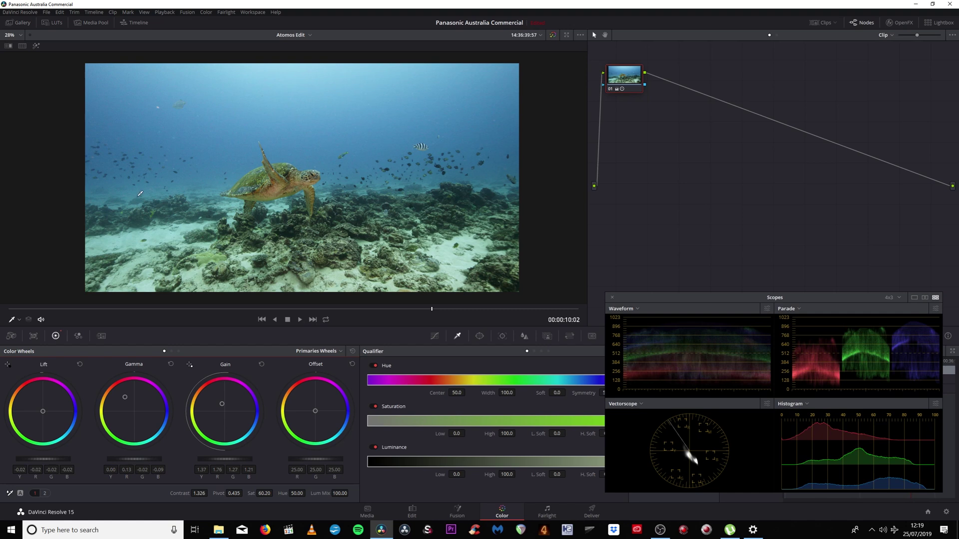
{"action": "scroll", "coordinate": [263, 188], "scroll_direction": "up", "scroll_amount": 5}
{"action": "scroll", "coordinate": [263, 190], "scroll_direction": "down", "scroll_amount": 3}
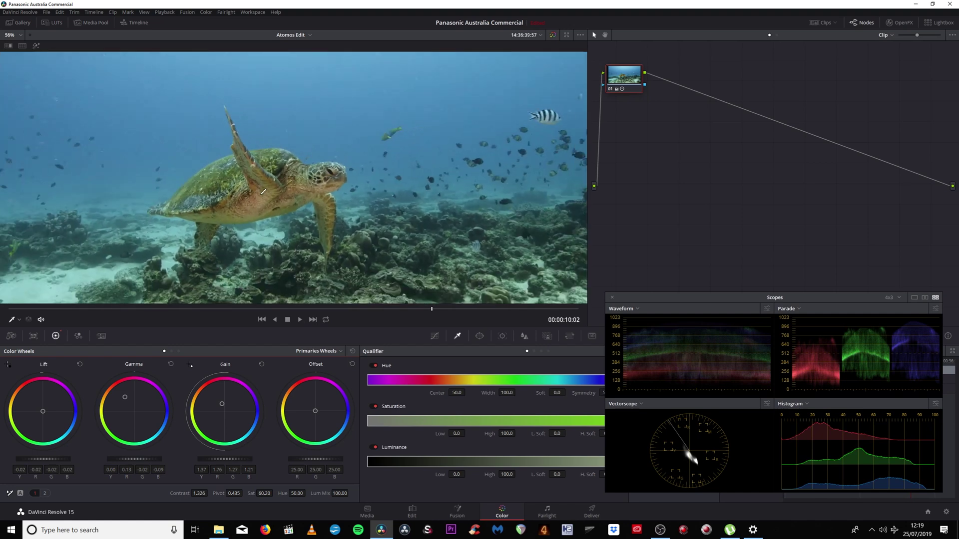
{"action": "scroll", "coordinate": [264, 191], "scroll_direction": "down", "scroll_amount": 3}
{"action": "scroll", "coordinate": [265, 200], "scroll_direction": "up", "scroll_amount": 2}
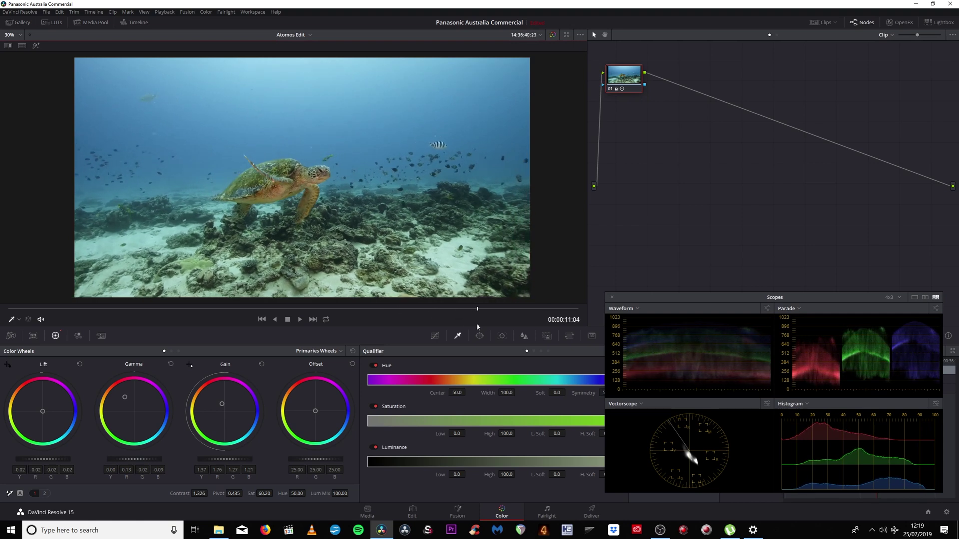
- Inspect the turtle's skin and shell up close, and compare the whole shot with and without the grade
{"action": "scroll", "coordinate": [279, 224], "scroll_direction": "up", "scroll_amount": 8}
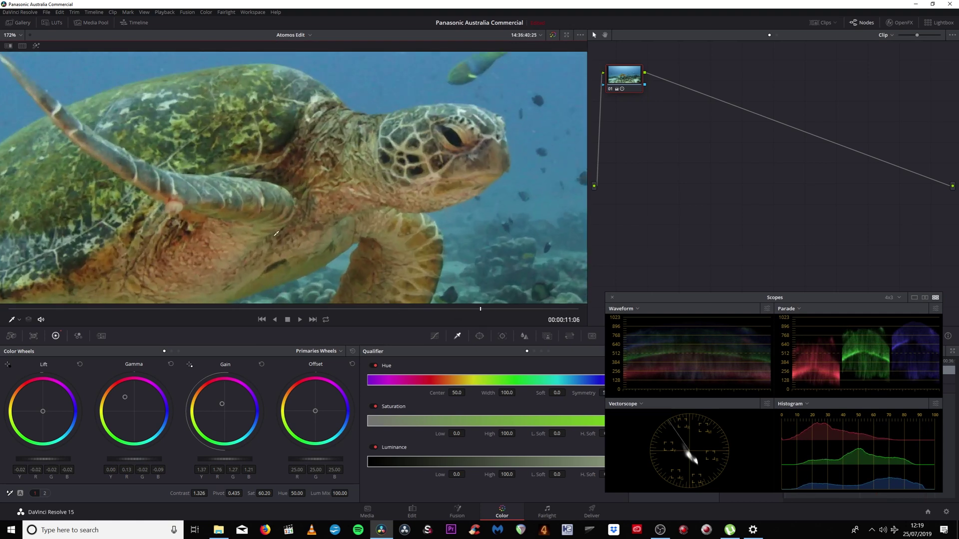
{"action": "scroll", "coordinate": [247, 200], "scroll_direction": "down", "scroll_amount": 8}
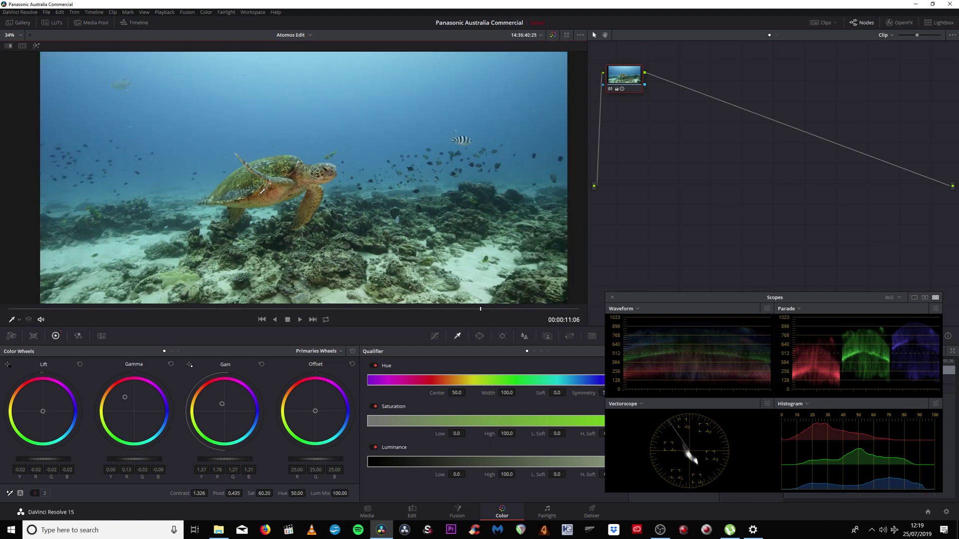
{"action": "scroll", "coordinate": [318, 209], "scroll_direction": "up", "scroll_amount": 1}
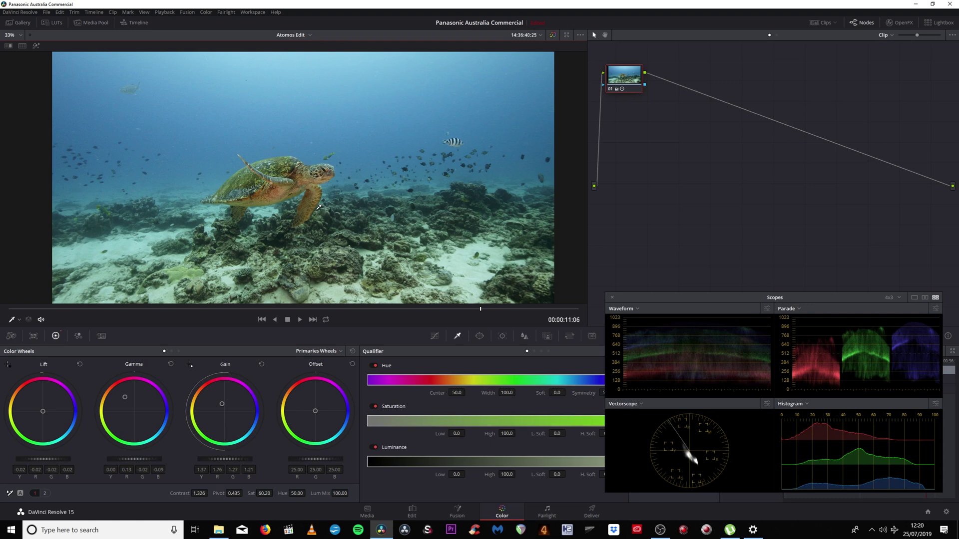
{"action": "key", "text": "ctrl+d"}
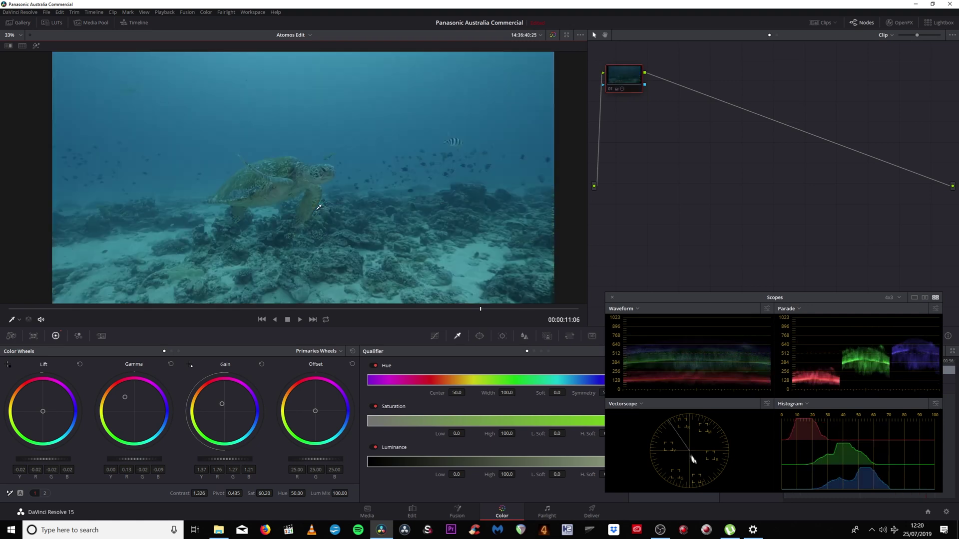
{"action": "key", "text": "ctrl+d"}
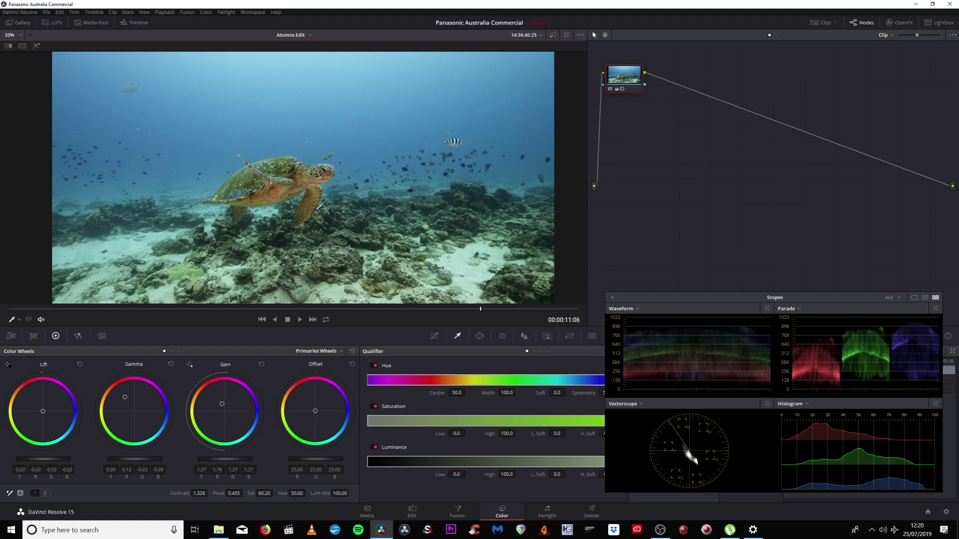
{"action": "scroll", "coordinate": [290, 225], "scroll_direction": "down", "scroll_amount": 1}
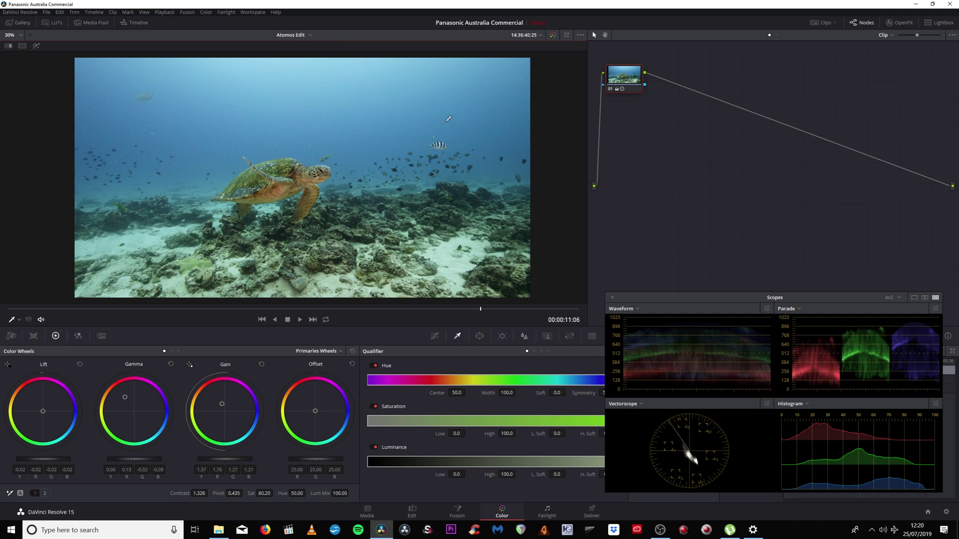
- Add a second serial node, sample the blue water with the HSL qualifier in highlight view, and move the scopes clear of the qualifier settings
{"action": "key", "text": "alt+s"}
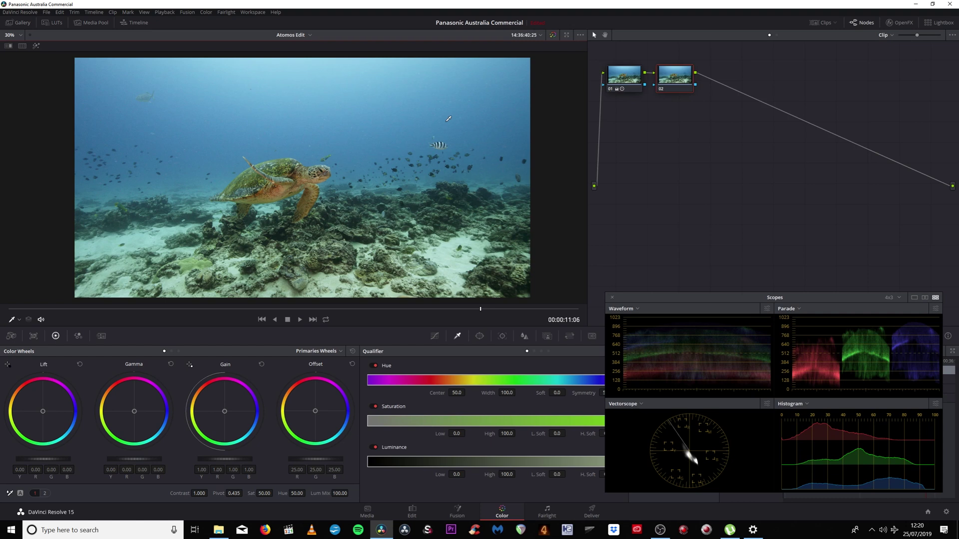
{"action": "left_click_drag", "start_coordinate": [706, 300], "coordinate": [726, 324]}
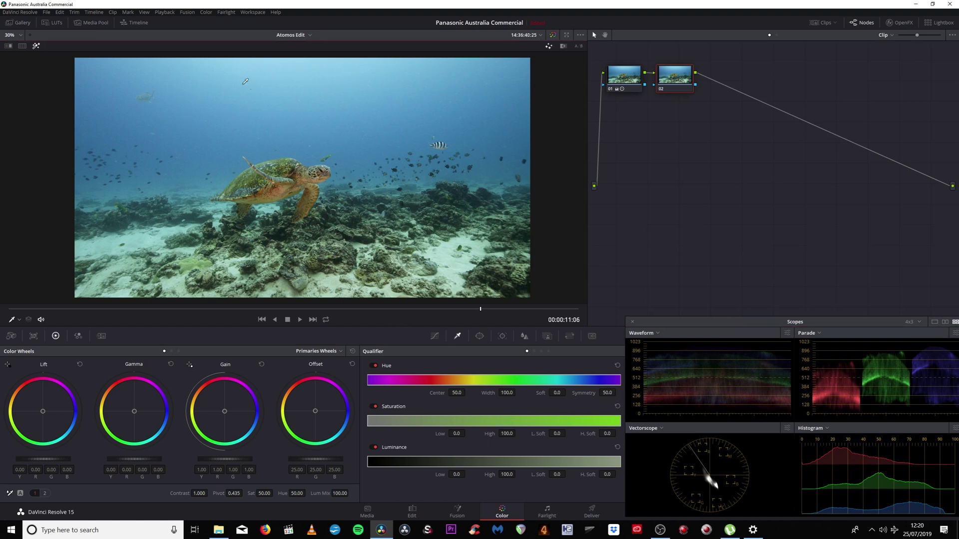
{"action": "left_click", "coordinate": [334, 117]}
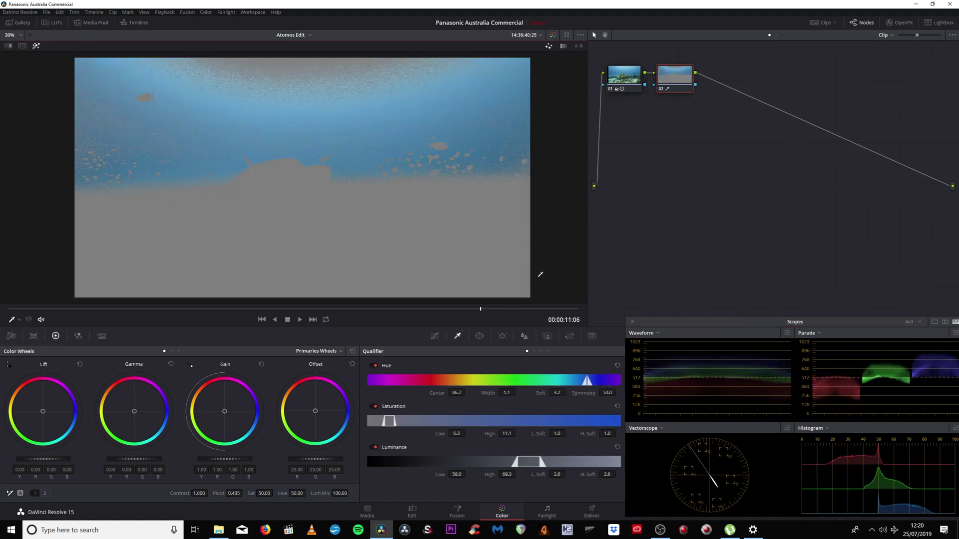
{"action": "left_click_drag", "start_coordinate": [669, 323], "coordinate": [781, 343]}
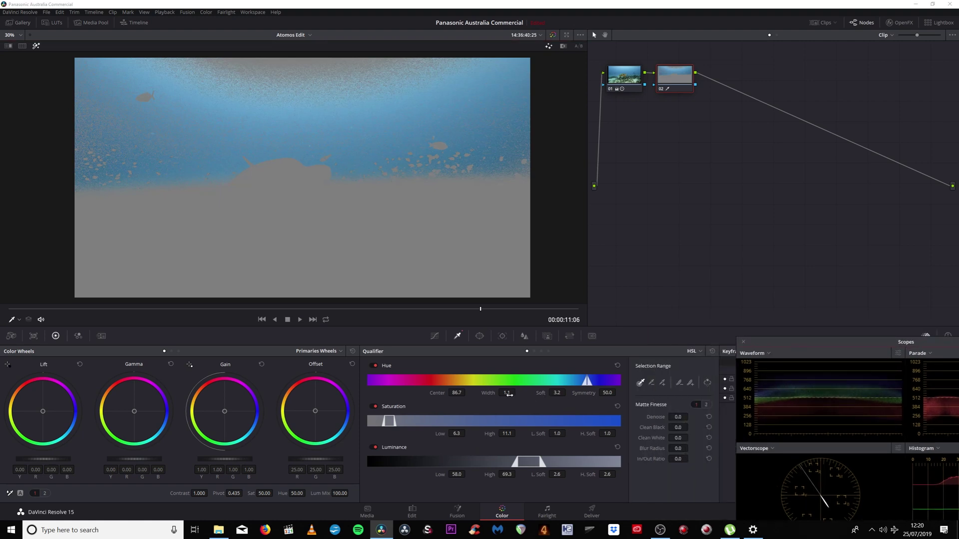
- Widen the water key to hue center 90.8 and width 18.3, saturation 1.2 to 14.0, and luminance 58.5 to 74.0
{"action": "left_click_drag", "start_coordinate": [508, 394], "coordinate": [509, 433]}
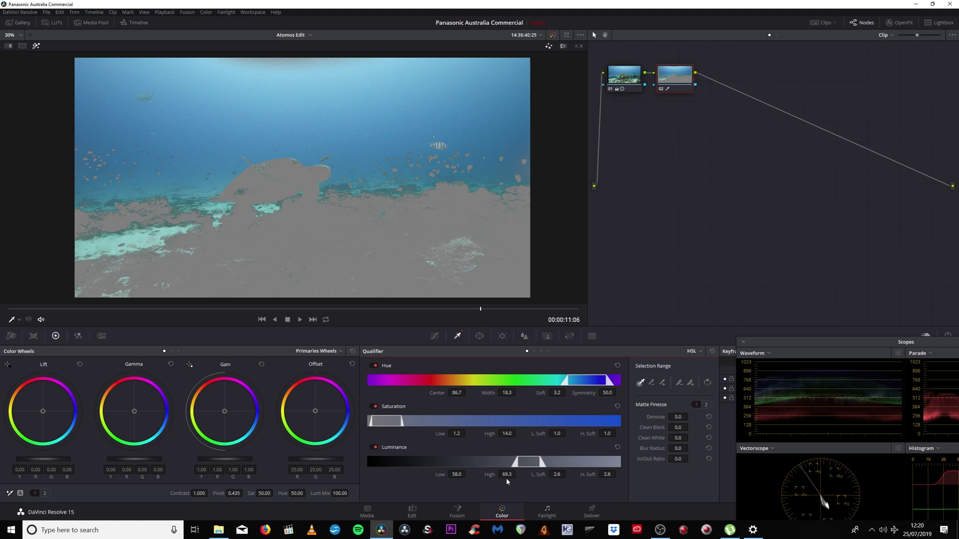
{"action": "left_click_drag", "start_coordinate": [507, 474], "coordinate": [467, 474]}
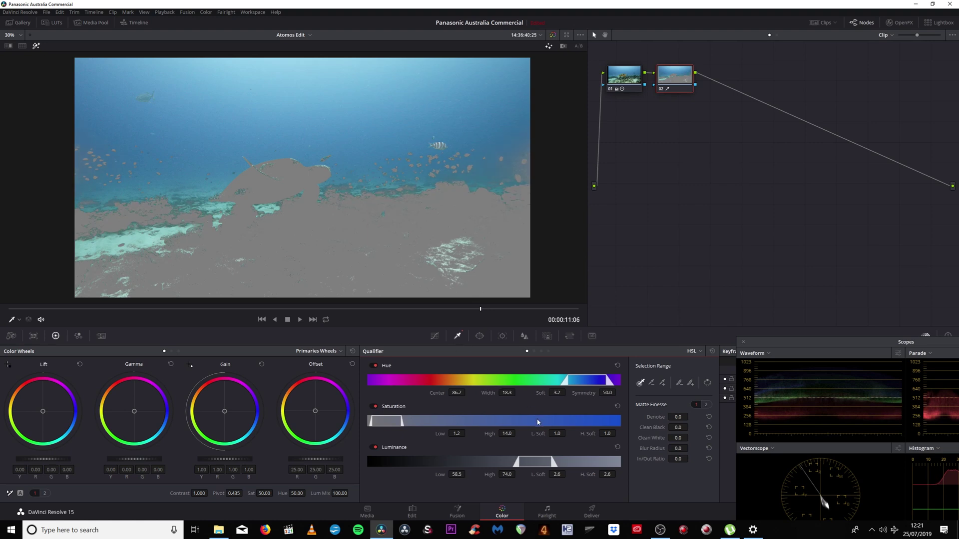
{"action": "left_click_drag", "start_coordinate": [460, 395], "coordinate": [467, 392]}
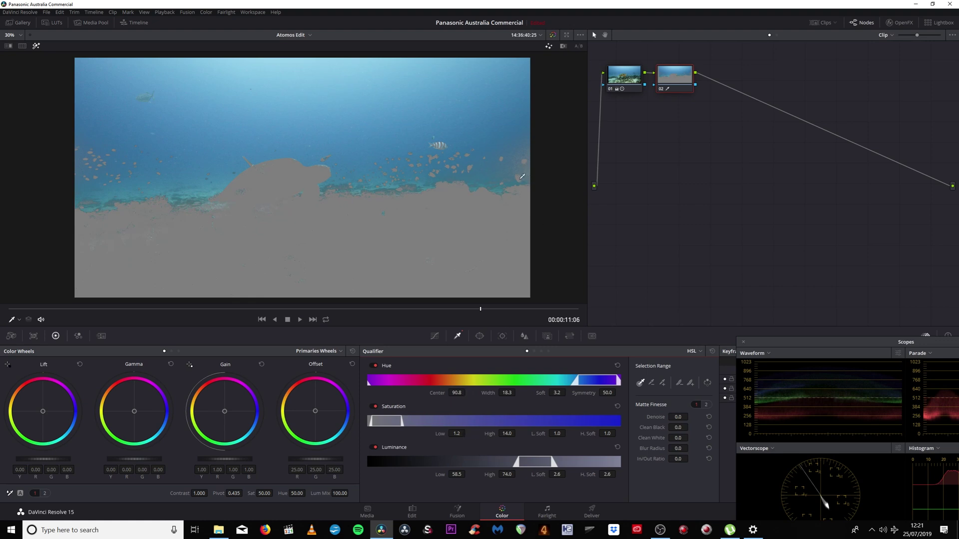
- Refine the water key around the small fish with saturation 0.2 to 15.6, hue width 18.7 and luminance high 74.5
{"action": "scroll", "coordinate": [522, 177], "scroll_direction": "up", "scroll_amount": 4}
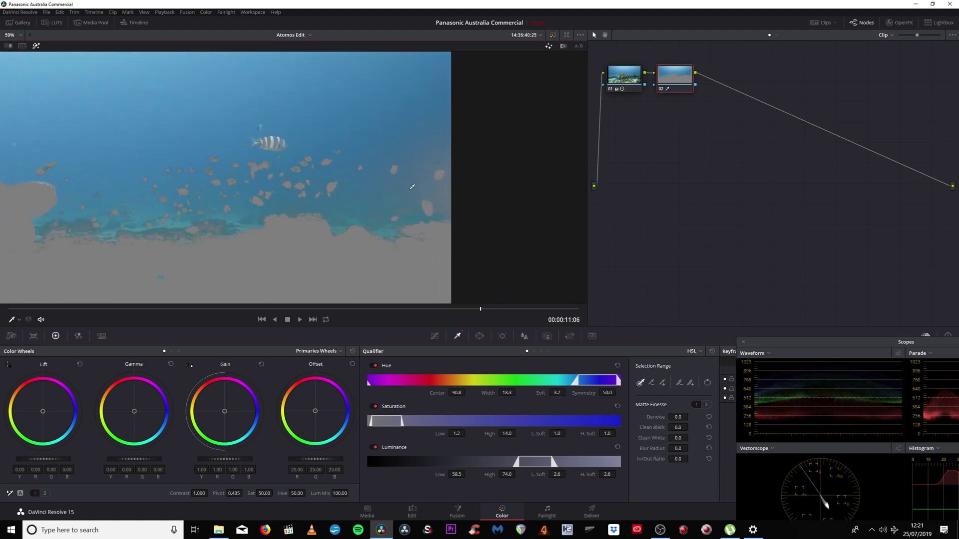
{"action": "scroll", "coordinate": [412, 187], "scroll_direction": "up", "scroll_amount": 1}
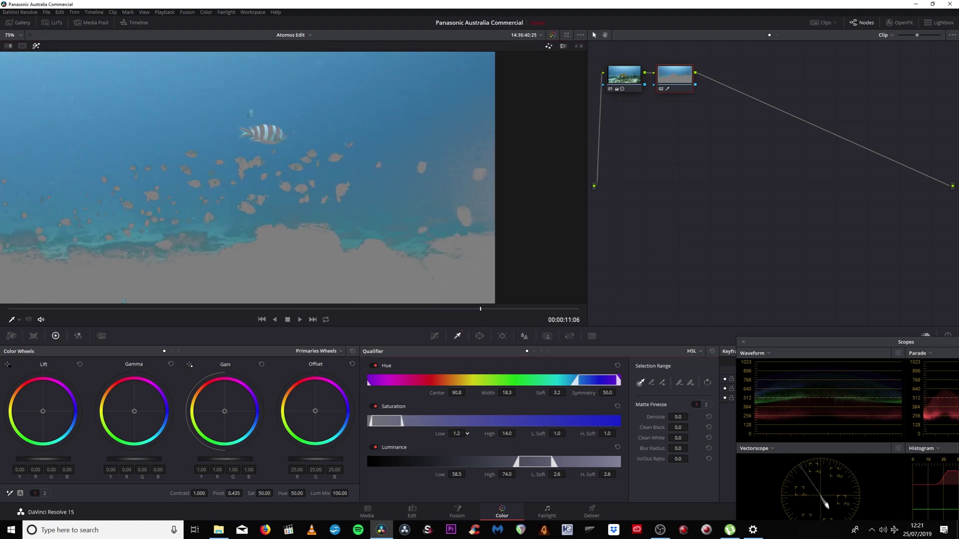
{"action": "left_click_drag", "start_coordinate": [456, 433], "coordinate": [449, 433]}
{"action": "mouse_move", "coordinate": [507, 393]}
{"action": "left_mouse_down"}
{"action": "mouse_move", "coordinate": [522, 392]}
{"action": "mouse_move", "coordinate": [510, 393]}
{"action": "left_mouse_up"}
{"action": "left_click_drag", "start_coordinate": [507, 474], "coordinate": [512, 474]}
{"action": "left_click_drag", "start_coordinate": [502, 434], "coordinate": [505, 434]}
{"action": "scroll", "coordinate": [357, 216], "scroll_direction": "down", "scroll_amount": 5}
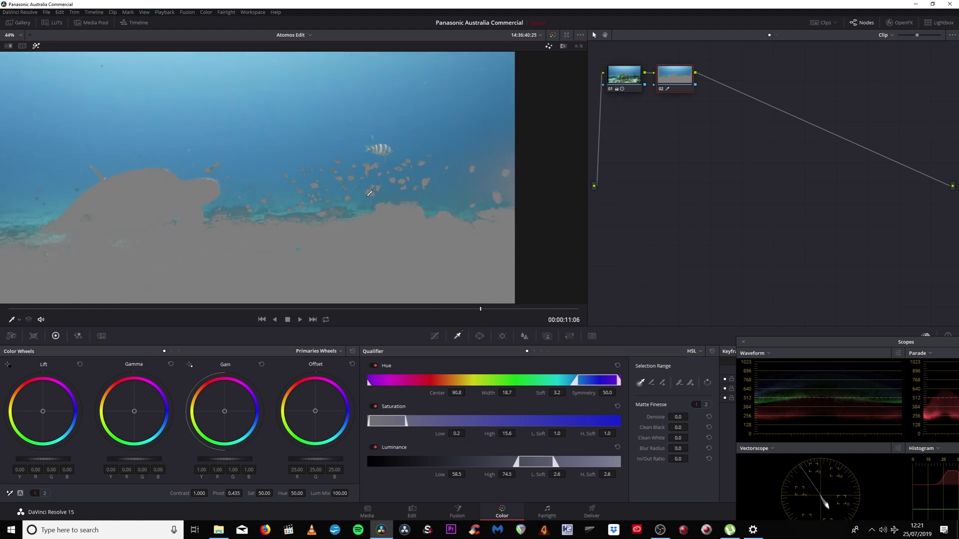
- Soften the water key with a blur radius of 9.0 and turn off the highlight view
{"action": "left_click_drag", "start_coordinate": [678, 448], "coordinate": [690, 448]}
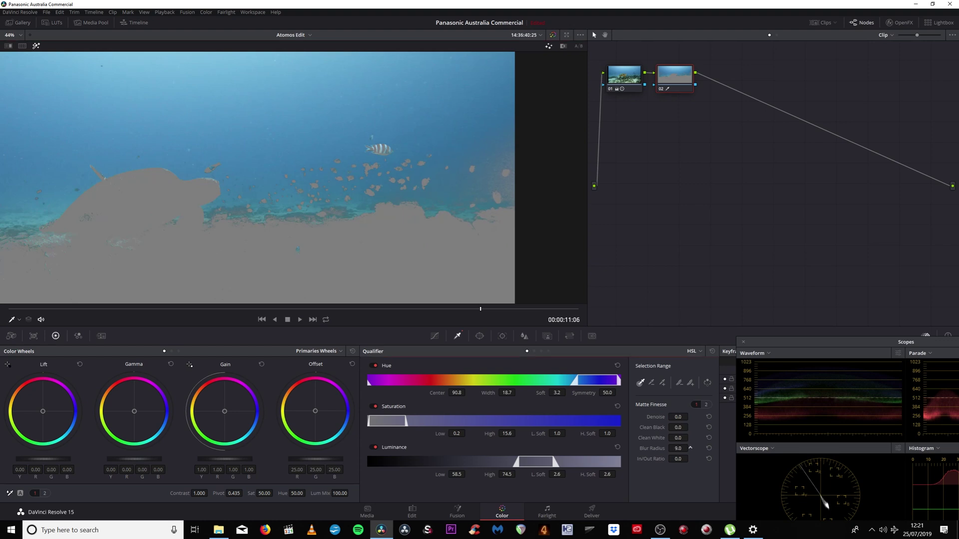
{"action": "scroll", "coordinate": [331, 120], "scroll_direction": "down", "scroll_amount": 3}
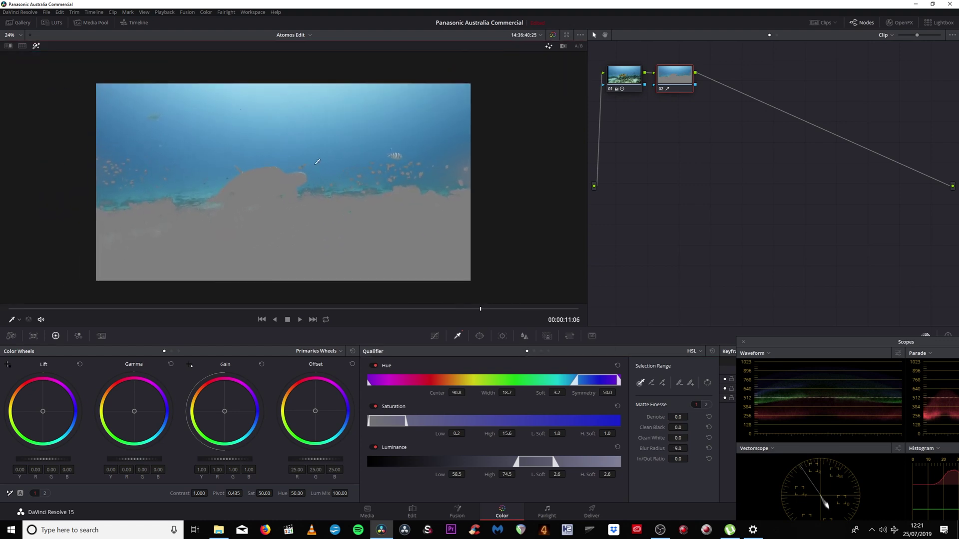
{"action": "scroll", "coordinate": [338, 159], "scroll_direction": "up", "scroll_amount": 1}
{"action": "left_click", "coordinate": [36, 46]}
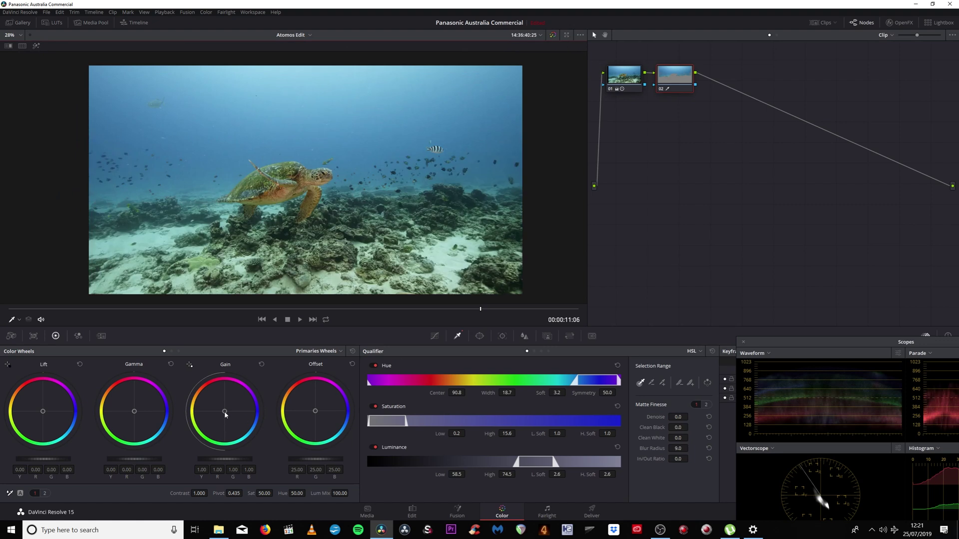
- Try a strong blue push on the keyed water, with gain red 0.95, green 0.91, blue 2.06 and gamma blue 0.08
{"action": "left_click_drag", "start_coordinate": [225, 413], "coordinate": [241, 412]}
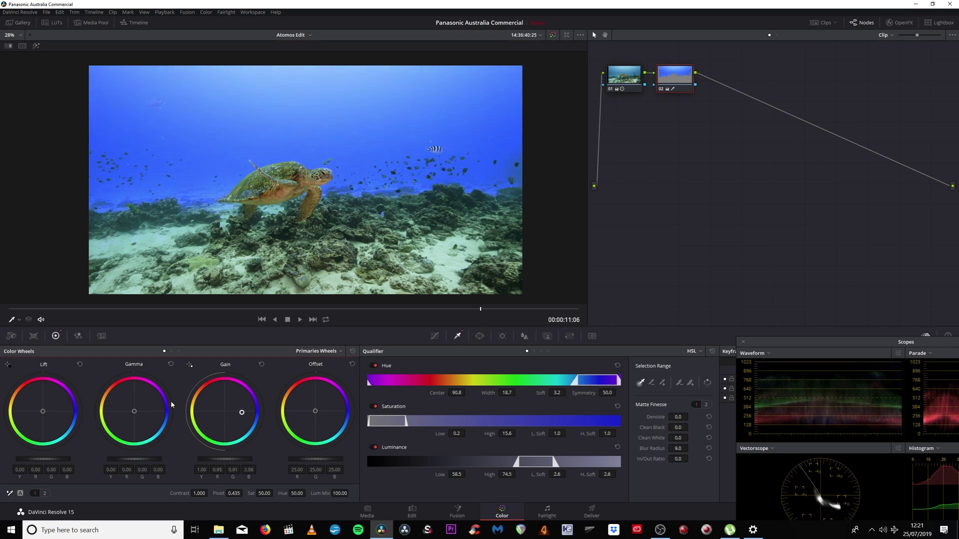
{"action": "left_click_drag", "start_coordinate": [133, 411], "coordinate": [142, 412]}
- Examine the blue water and key edges around the fish and background turtle up close, and recheck the whole frame
{"action": "scroll", "coordinate": [252, 146], "scroll_direction": "up", "scroll_amount": 5}
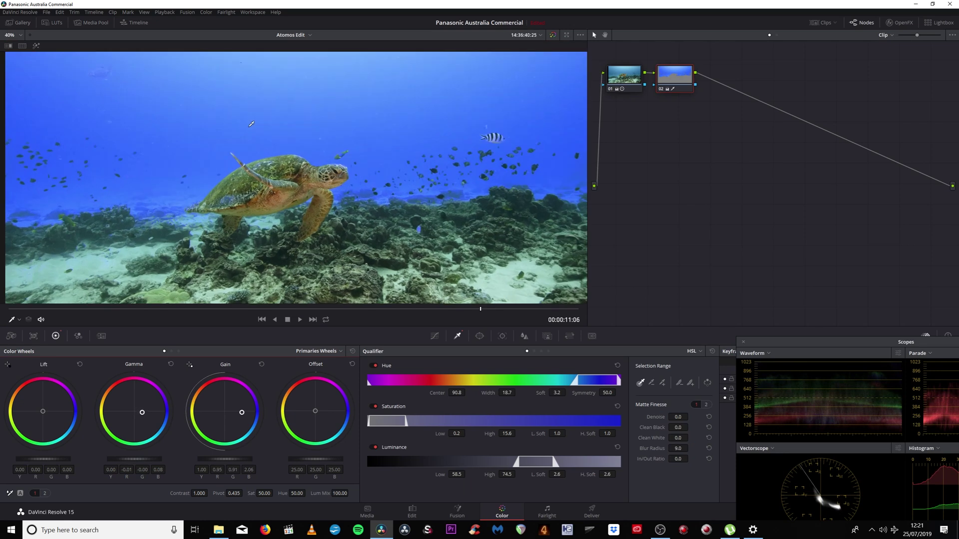
{"action": "left_click_drag", "start_coordinate": [230, 94], "coordinate": [223, 243]}
{"action": "left_click_drag", "start_coordinate": [194, 80], "coordinate": [162, 211]}
{"action": "left_click_drag", "start_coordinate": [519, 184], "coordinate": [15, 105]}
{"action": "left_click_drag", "start_coordinate": [89, 160], "coordinate": [442, 153]}
{"action": "left_click_drag", "start_coordinate": [240, 151], "coordinate": [492, 171]}
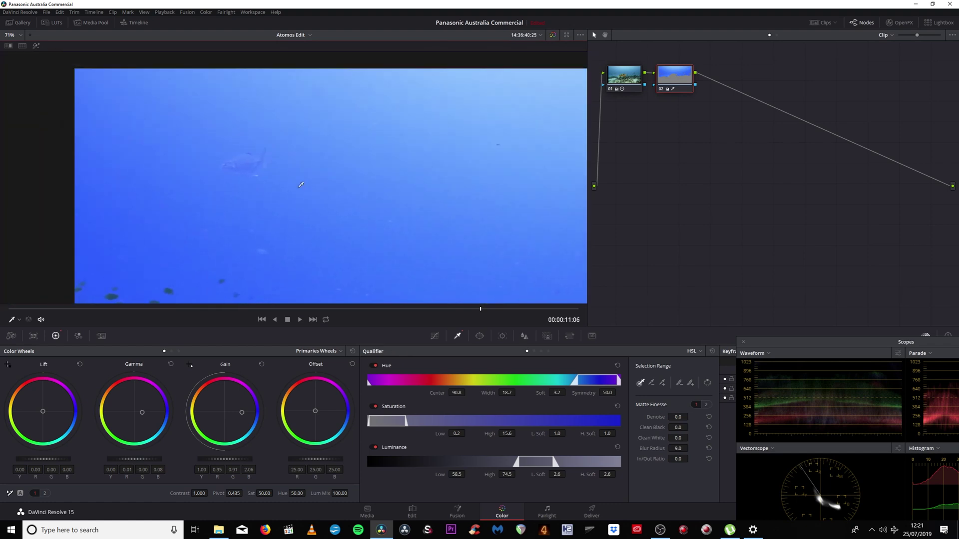
{"action": "scroll", "coordinate": [373, 190], "scroll_direction": "down", "scroll_amount": 3}
{"action": "scroll", "coordinate": [372, 189], "scroll_direction": "down", "scroll_amount": 1}
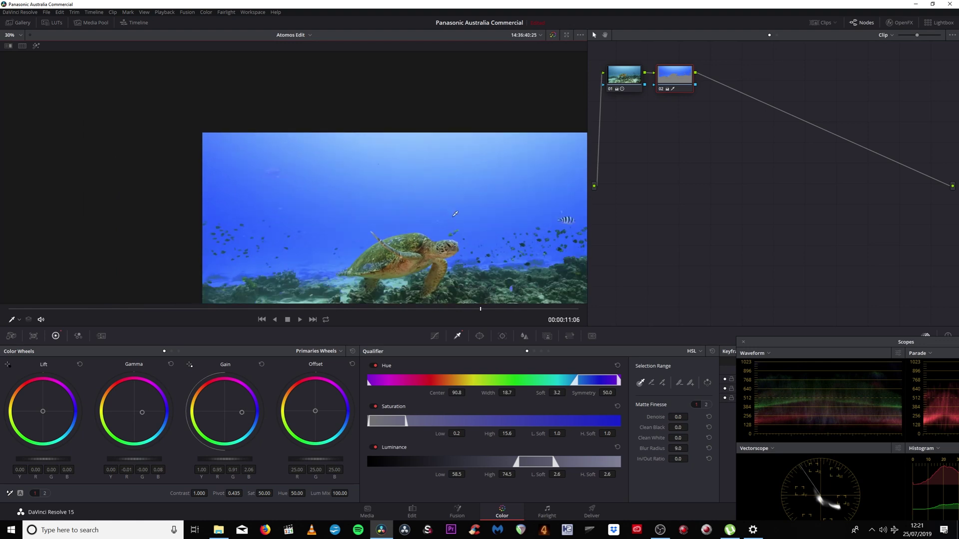
{"action": "left_click_drag", "start_coordinate": [372, 189], "coordinate": [316, 147]}
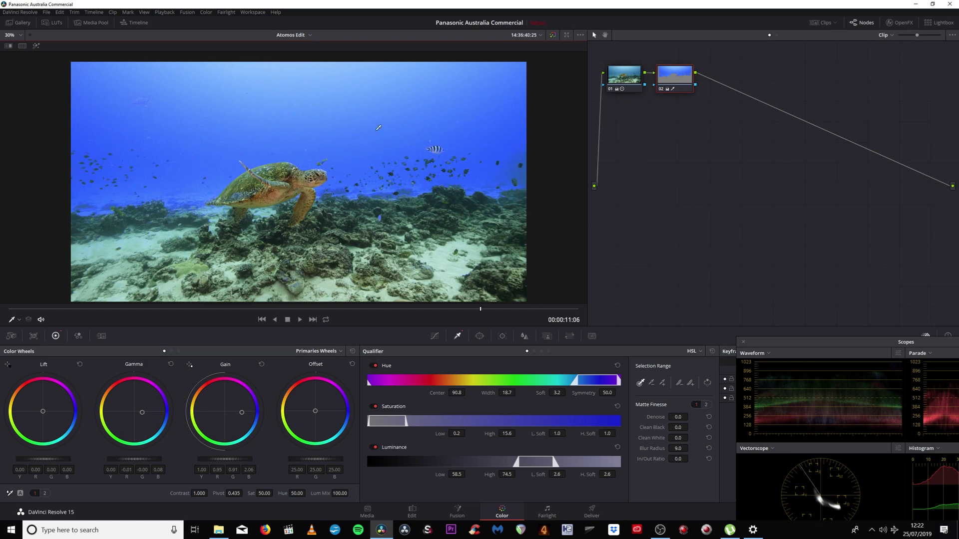
{"action": "left_click_drag", "start_coordinate": [377, 131], "coordinate": [374, 126]}
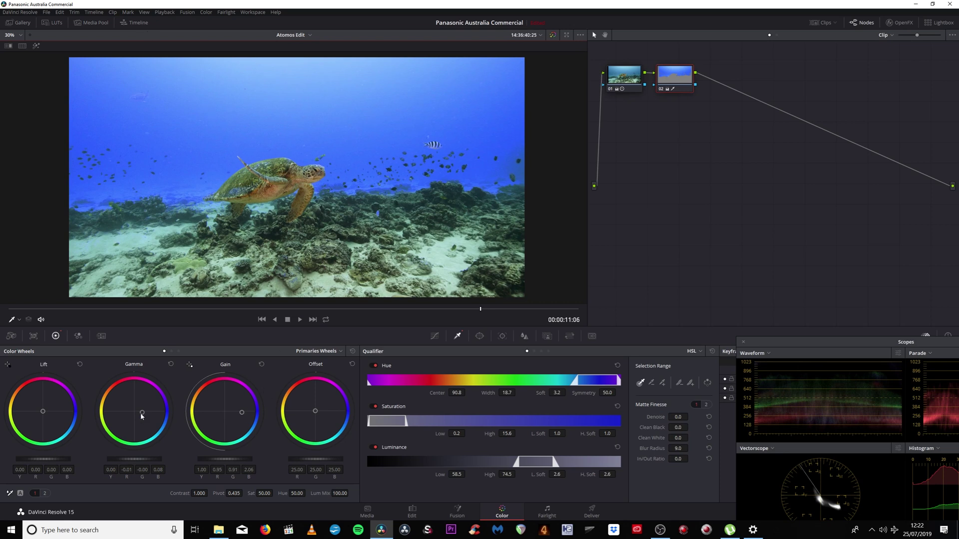
- Reset the water node's gamma, set its gain to red 0.84, green 0.99, blue 1.54, and lower its saturation to 37.40
{"action": "left_click_drag", "start_coordinate": [142, 413], "coordinate": [136, 412]}
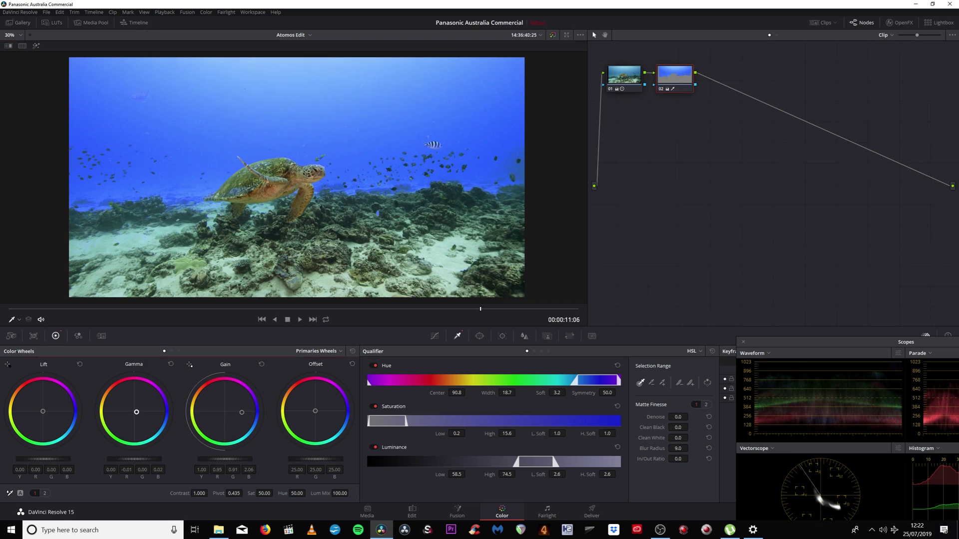
{"action": "left_click", "coordinate": [170, 364]}
{"action": "left_click_drag", "start_coordinate": [245, 414], "coordinate": [234, 415]}
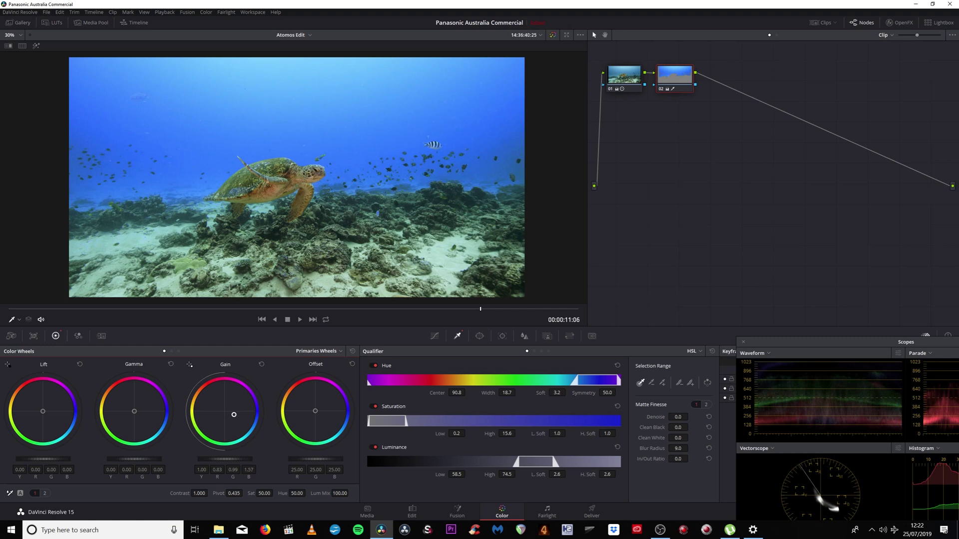
{"action": "left_click_drag", "start_coordinate": [234, 415], "coordinate": [234, 415]}
{"action": "left_click_drag", "start_coordinate": [264, 493], "coordinate": [245, 494]}
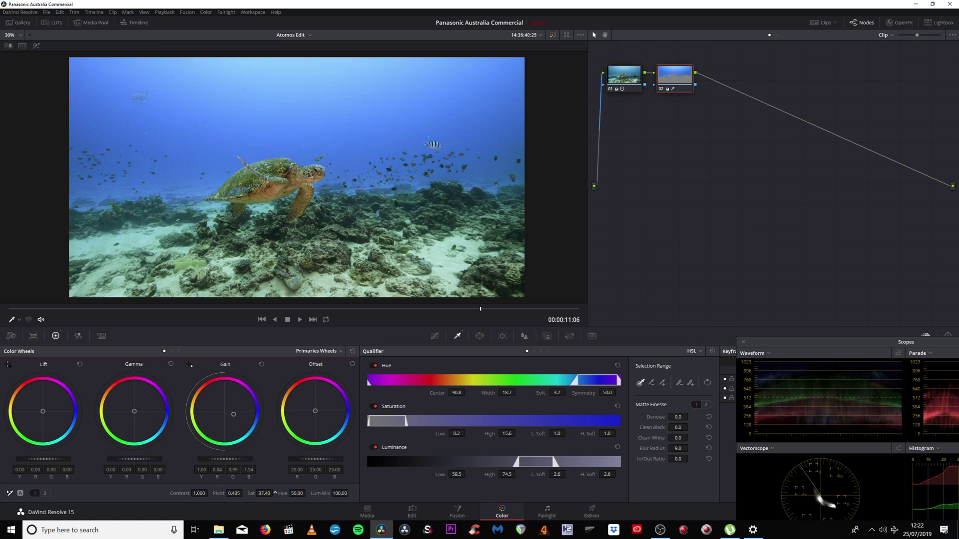
- Compare the shot with the water node off and on, and with the entire grade bypassed and restored
{"action": "left_click", "coordinate": [661, 89]}
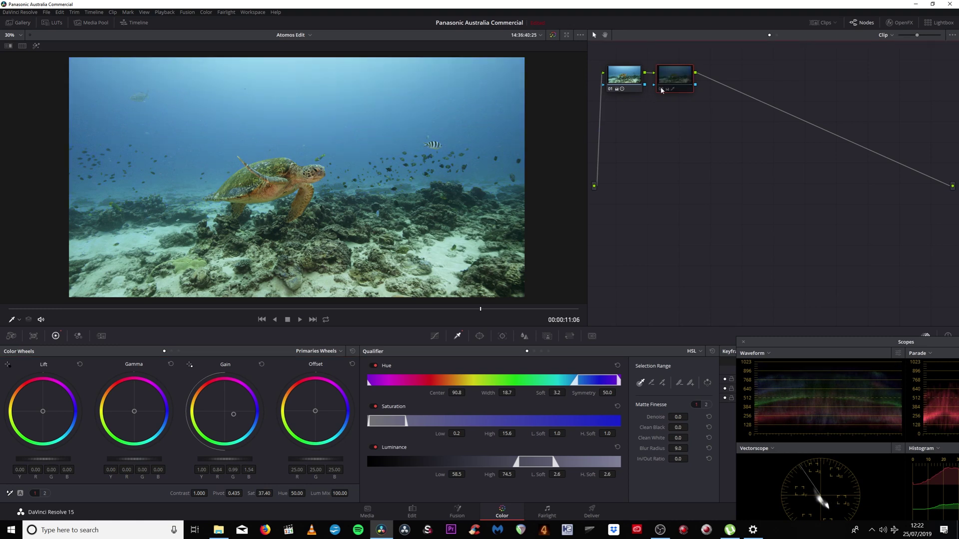
{"action": "left_click", "coordinate": [661, 89]}
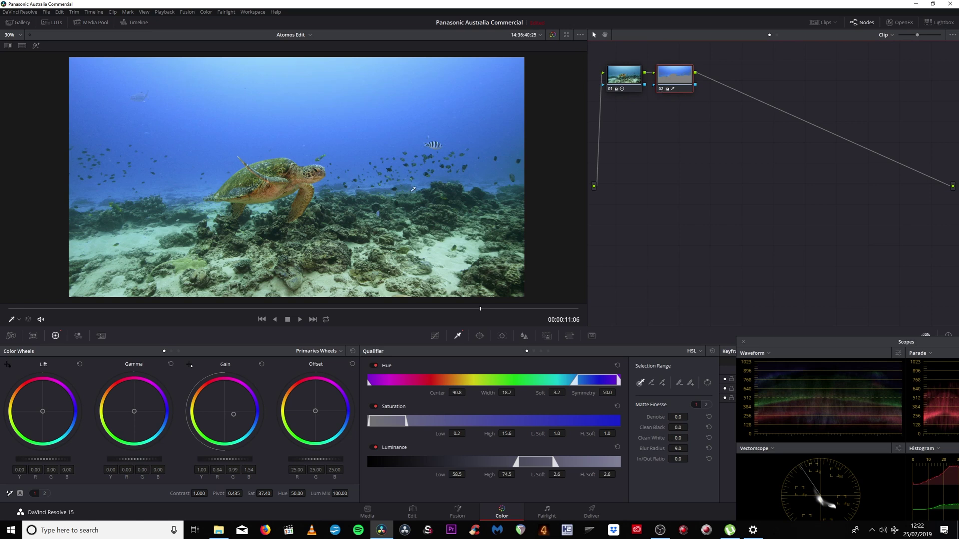
{"action": "key", "text": "shift+d"}
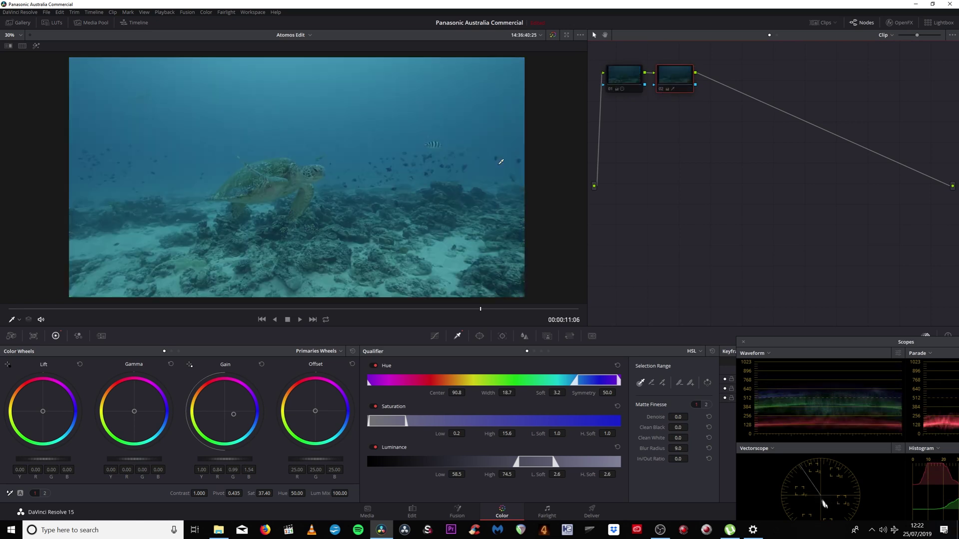
{"action": "key", "text": "shift+d"}
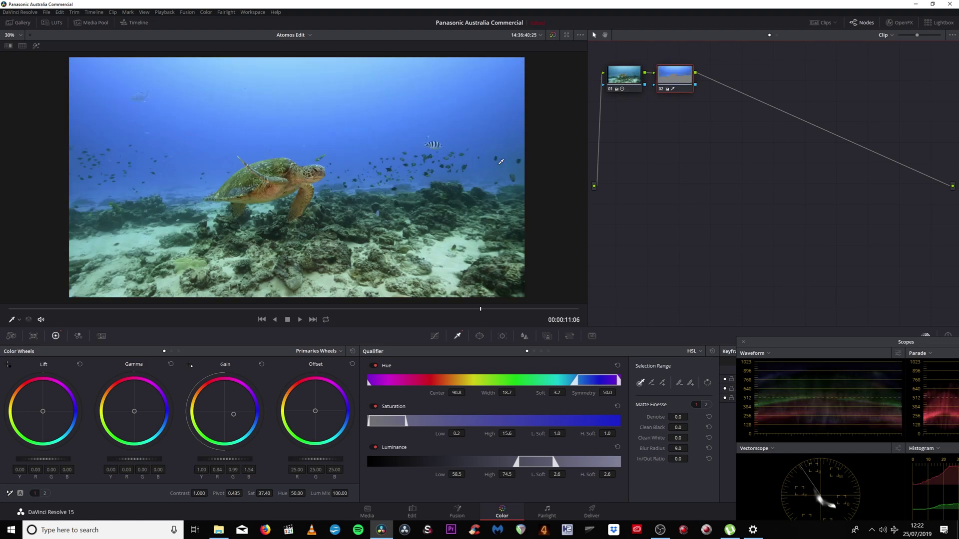
- Play the graded turtle clip and return to about 00:00:11:08 for a closer look at the turtle
{"action": "scroll", "coordinate": [317, 188], "scroll_direction": "up", "scroll_amount": 1}
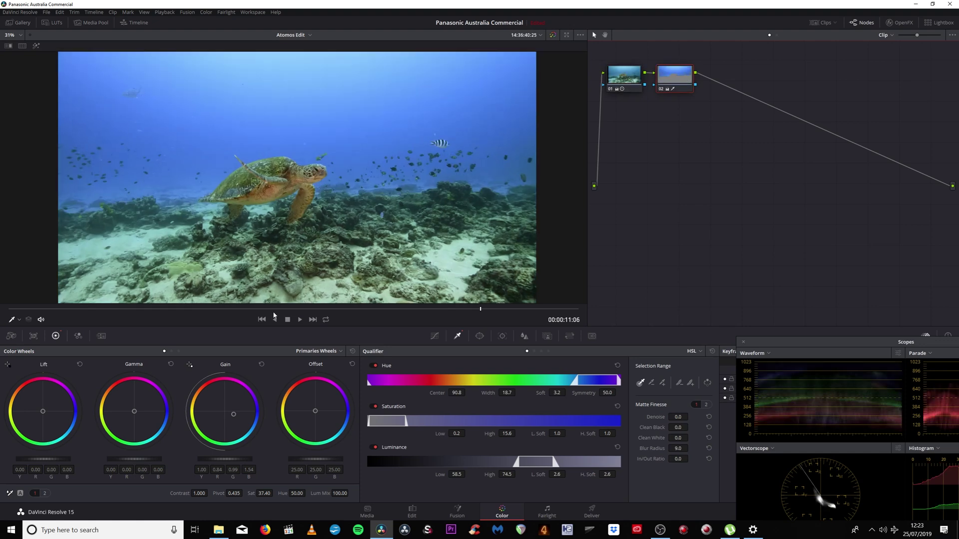
{"action": "key", "text": "space"}
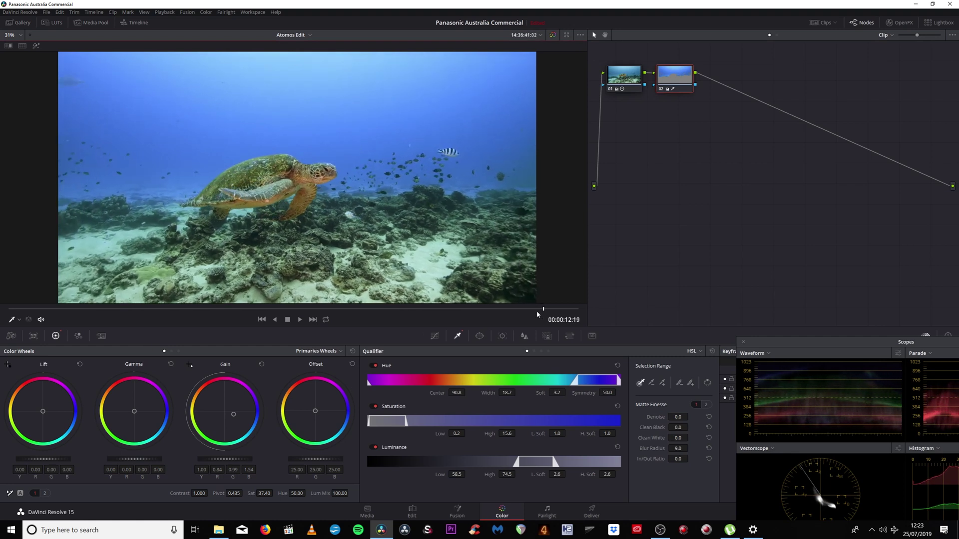
{"action": "left_click", "coordinate": [474, 309]}
{"action": "scroll", "coordinate": [327, 214], "scroll_direction": "up", "scroll_amount": 3}
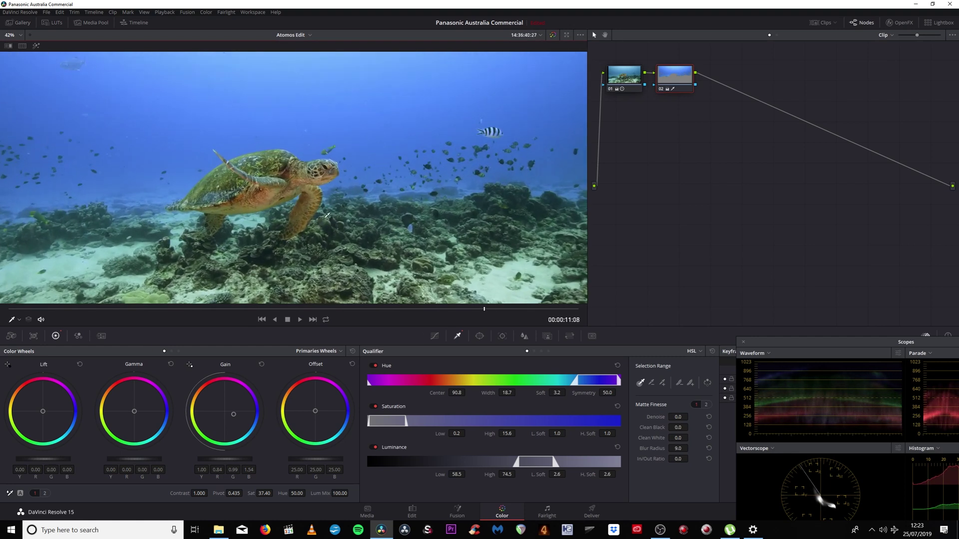
- Add a layer node beneath the water node and key the turtle's orange-brown shell and skin, checking the selection in highlight view
{"action": "scroll", "coordinate": [327, 215], "scroll_direction": "up", "scroll_amount": 6}
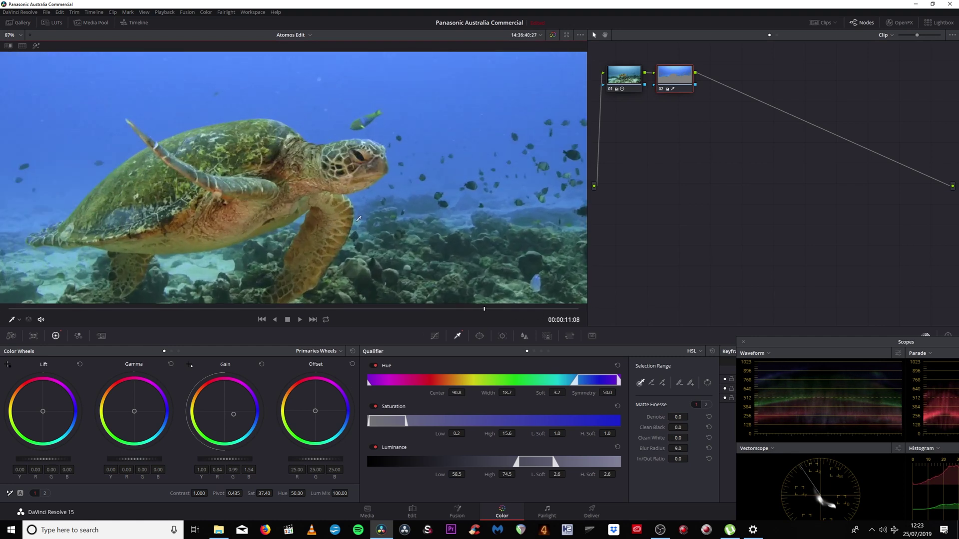
{"action": "key", "text": "alt+l"}
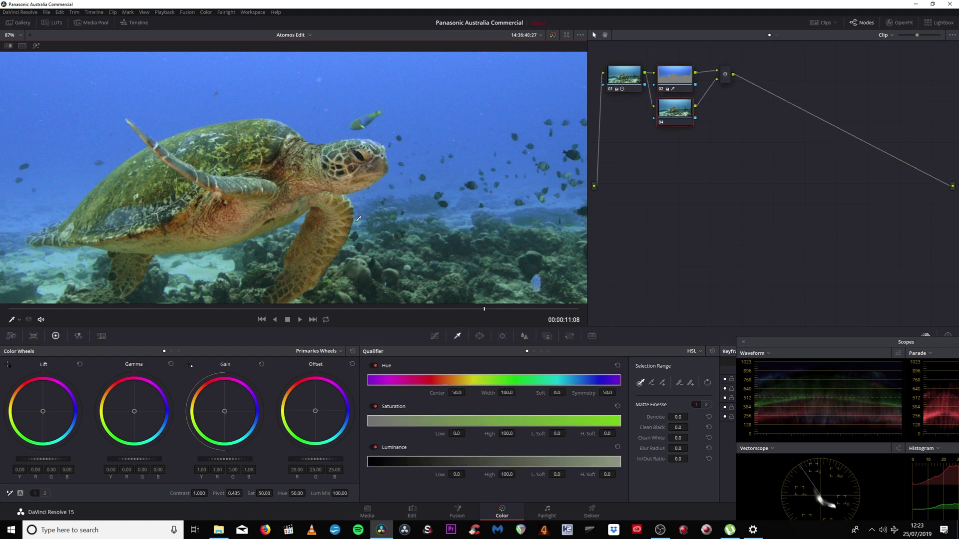
{"action": "left_click", "coordinate": [235, 220]}
{"action": "left_click", "coordinate": [36, 46]}
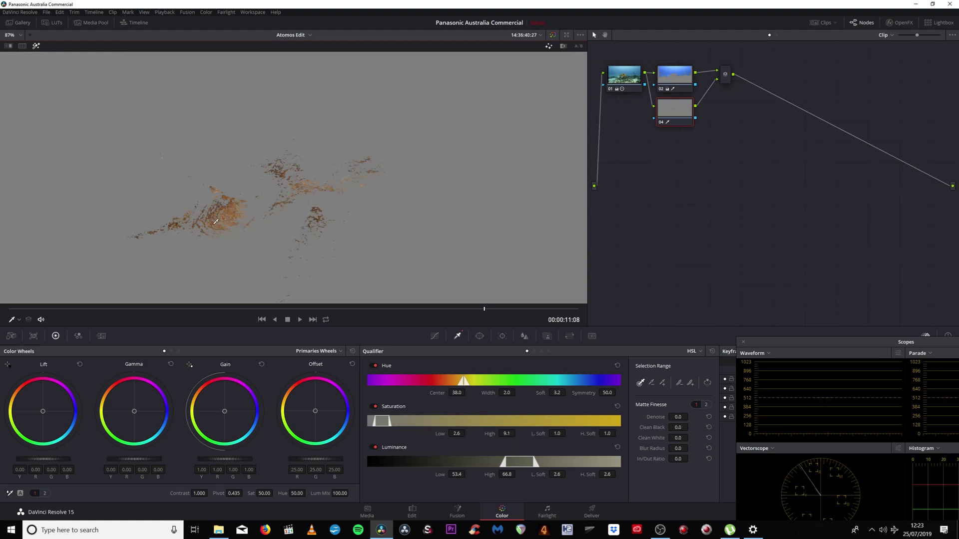
{"action": "mouse_move", "coordinate": [216, 221]}
{"action": "left_mouse_down"}
{"action": "mouse_move", "coordinate": [281, 204]}
{"action": "mouse_move", "coordinate": [288, 174]}
{"action": "left_mouse_up"}
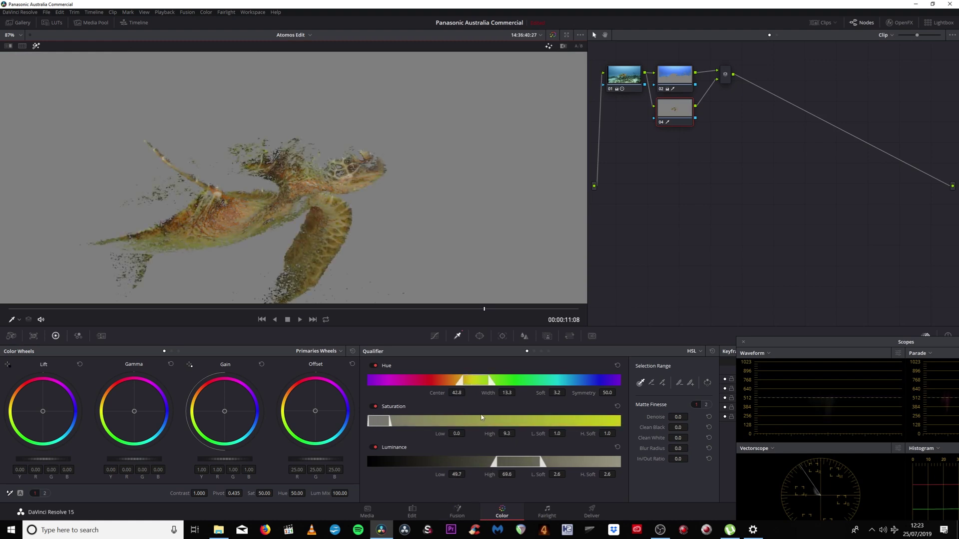
- Refine the turtle key with hue width 18.1 and blur radius 10.6, and lower that node's saturation to 39.20
{"action": "left_click_drag", "start_coordinate": [505, 392], "coordinate": [518, 392]}
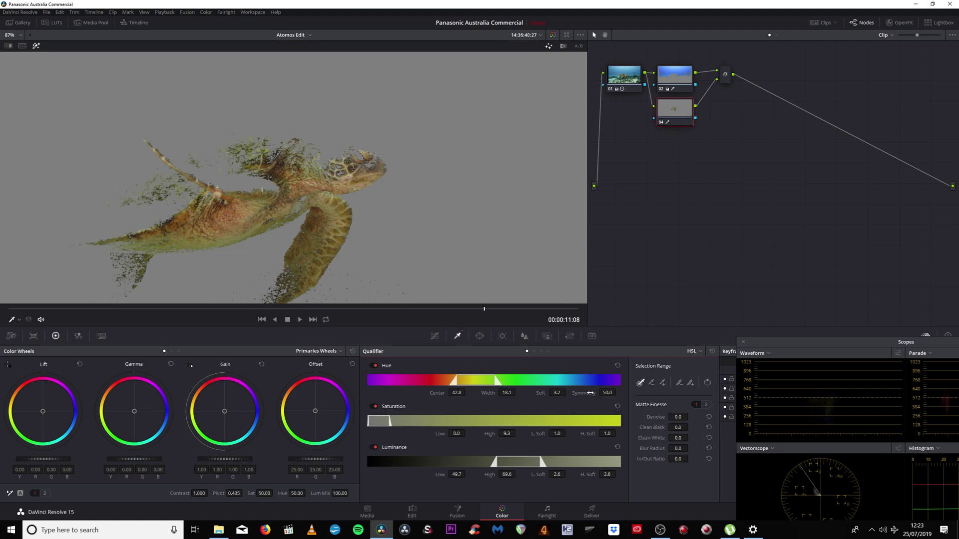
{"action": "left_click_drag", "start_coordinate": [679, 448], "coordinate": [709, 457]}
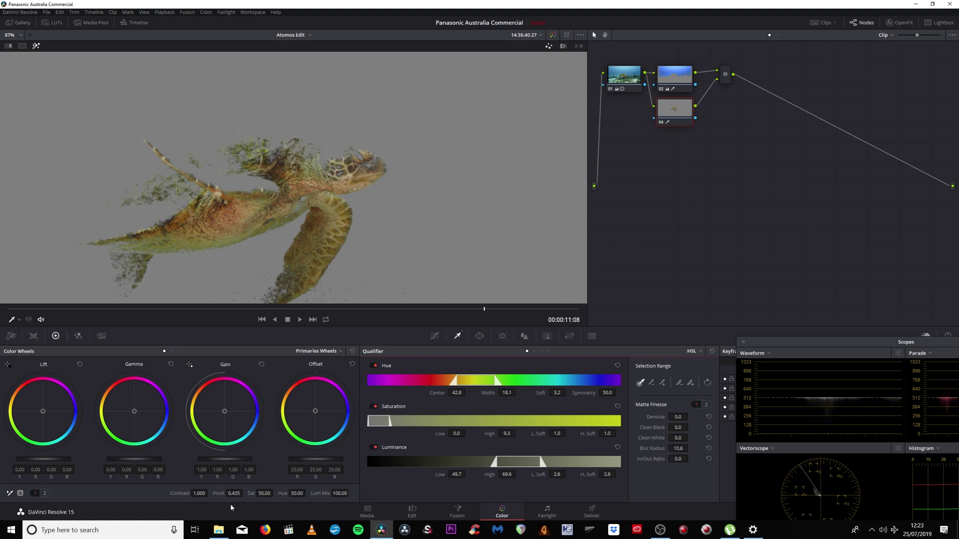
{"action": "left_click_drag", "start_coordinate": [264, 494], "coordinate": [257, 493]}
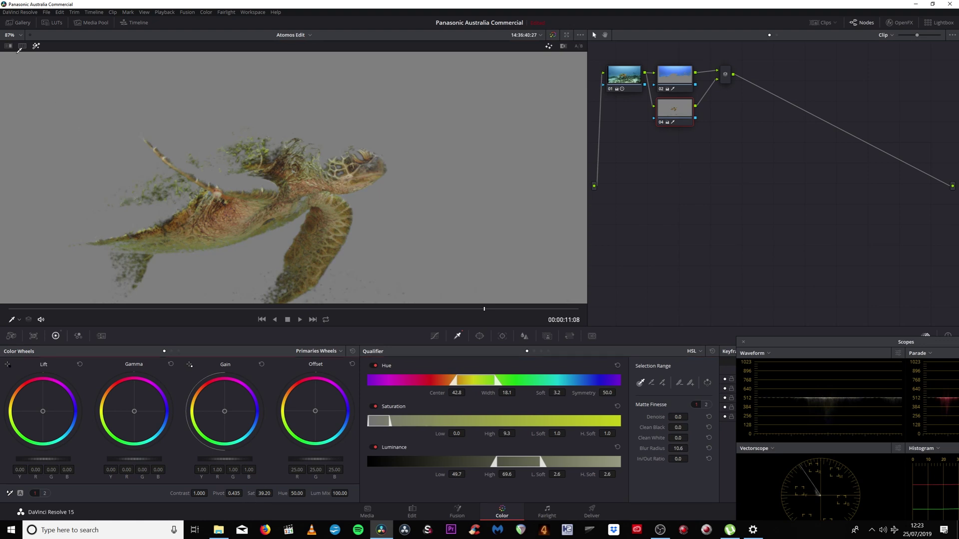
{"action": "left_click", "coordinate": [36, 46]}
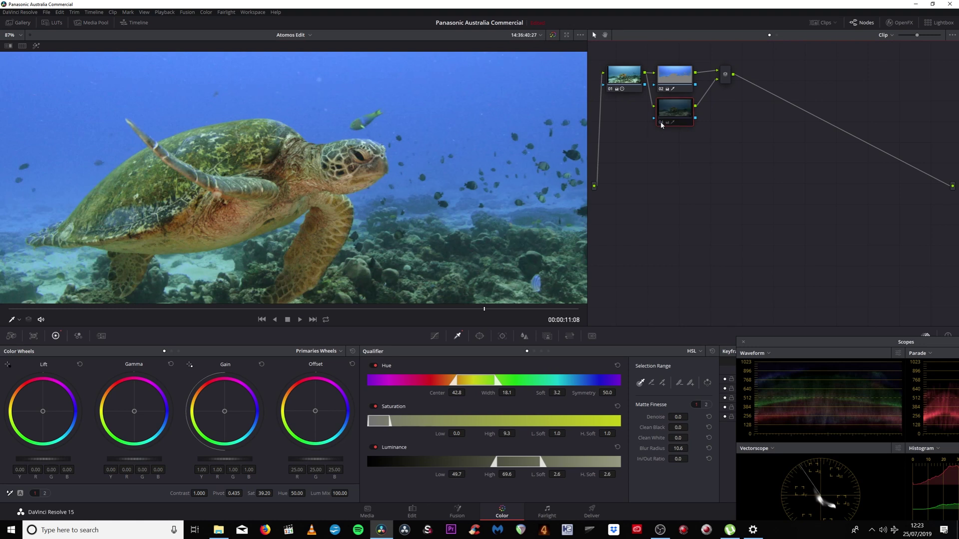
- Add a serial node after the mixer that combines the water and turtle nodes
{"action": "scroll", "coordinate": [338, 198], "scroll_direction": "down", "scroll_amount": 10}
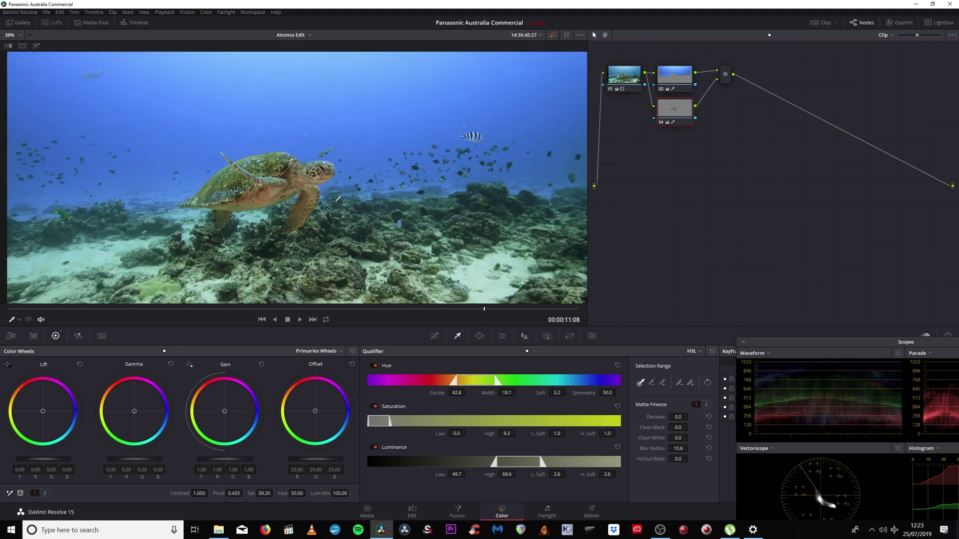
{"action": "scroll", "coordinate": [338, 199], "scroll_direction": "down", "scroll_amount": 3}
{"action": "scroll", "coordinate": [338, 199], "scroll_direction": "up", "scroll_amount": 2}
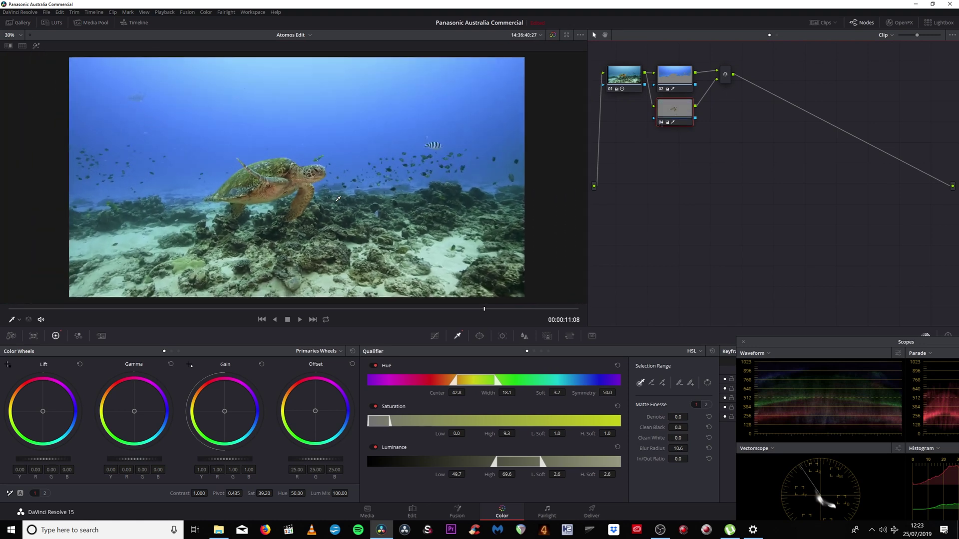
{"action": "left_click", "coordinate": [725, 81]}
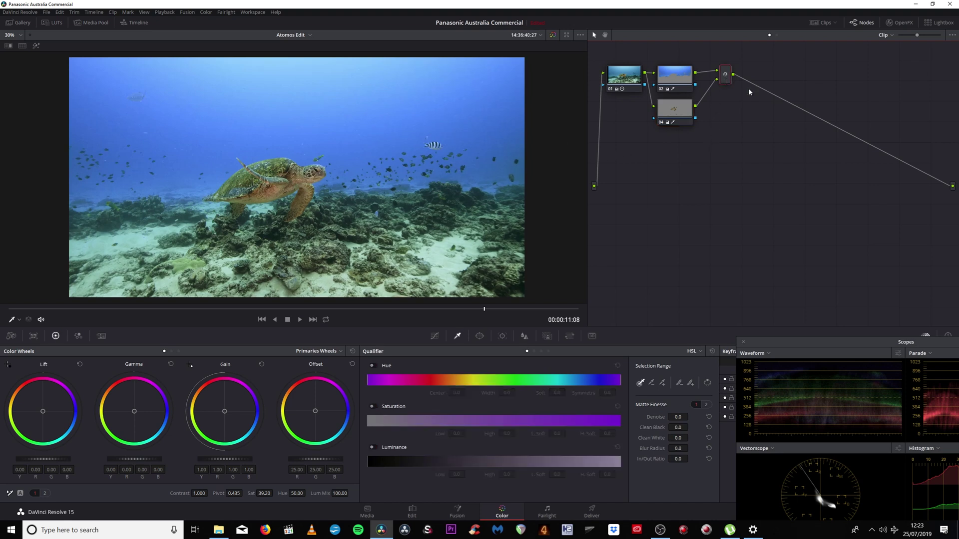
{"action": "key", "text": "alt+d"}
{"action": "key", "text": "alt+d"}
{"action": "key", "text": "alt+s"}
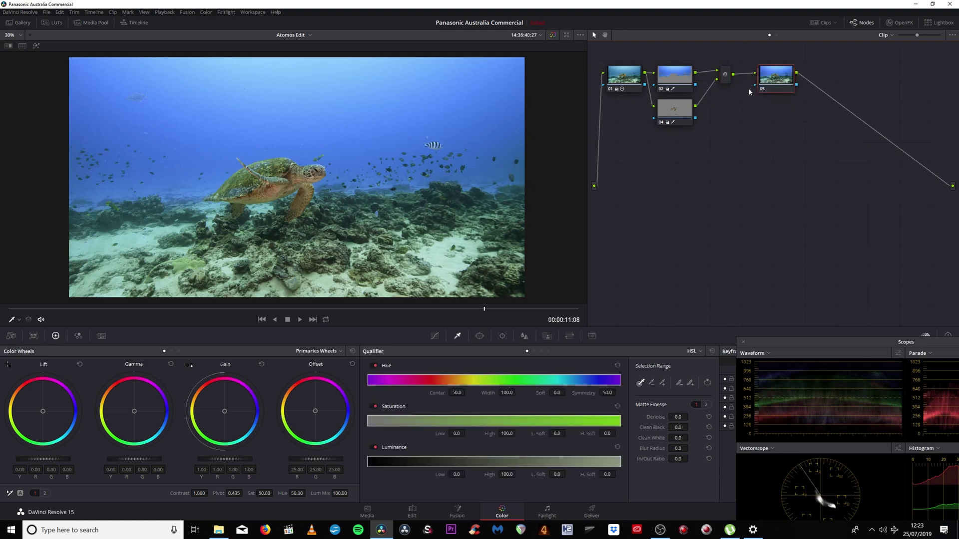
- Apply the FilmConvert Pro 2.15 film emulation effect to the new serial node
{"action": "left_click", "coordinate": [898, 22]}
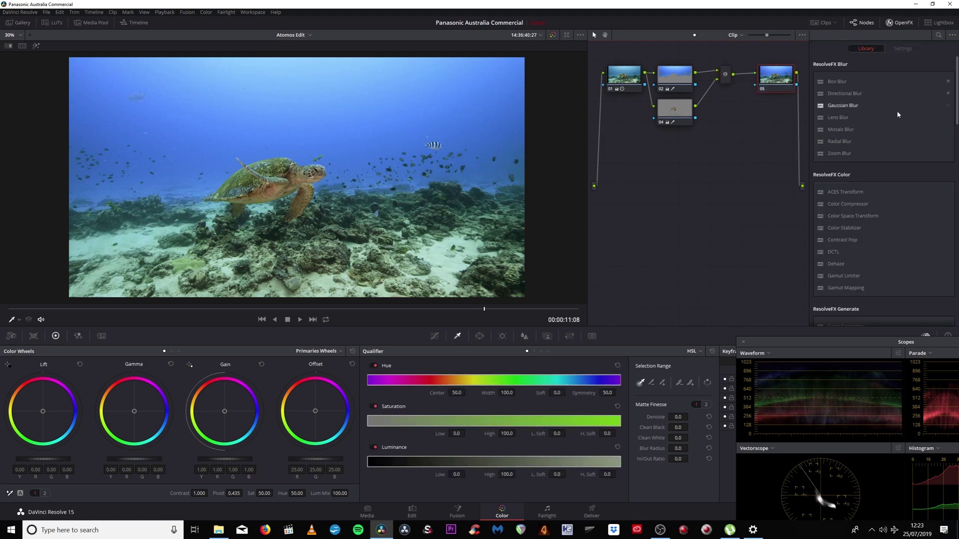
{"action": "scroll", "coordinate": [899, 218], "scroll_direction": "down", "scroll_amount": 2}
{"action": "scroll", "coordinate": [898, 217], "scroll_direction": "down", "scroll_amount": 6}
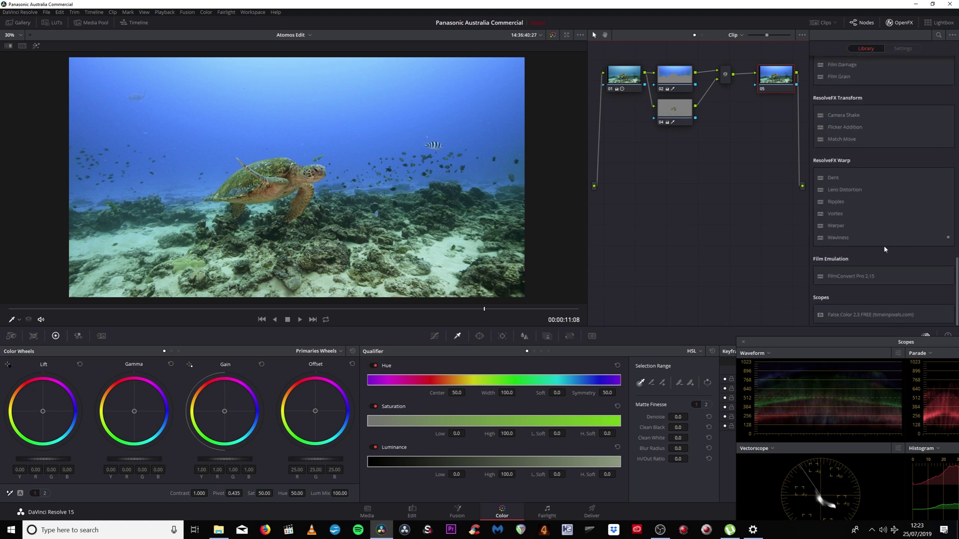
{"action": "left_click_drag", "start_coordinate": [863, 279], "coordinate": [764, 73]}
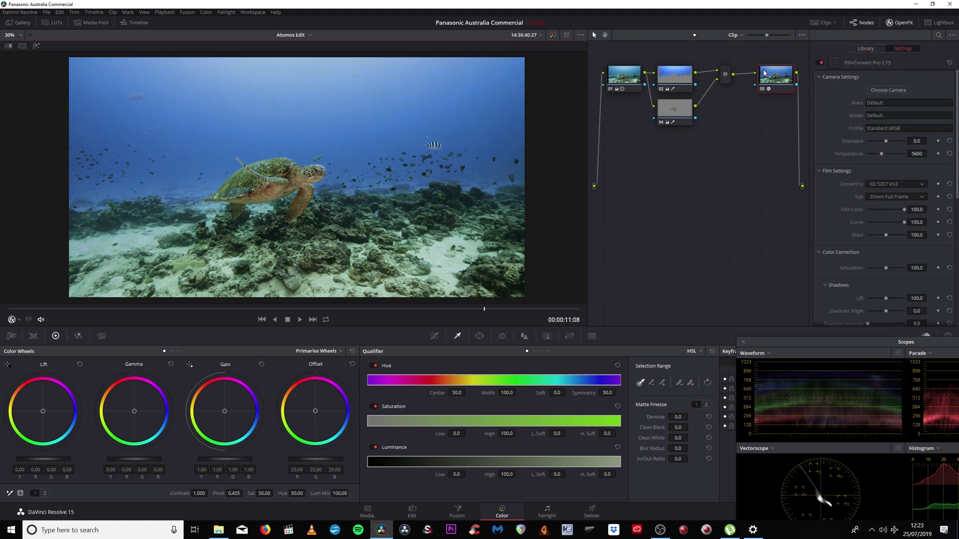
- Set FilmConvert's source camera to Panasonic Varicam LT with the V-709 profile
{"action": "left_click", "coordinate": [888, 90]}
{"action": "left_click", "coordinate": [846, 76]}
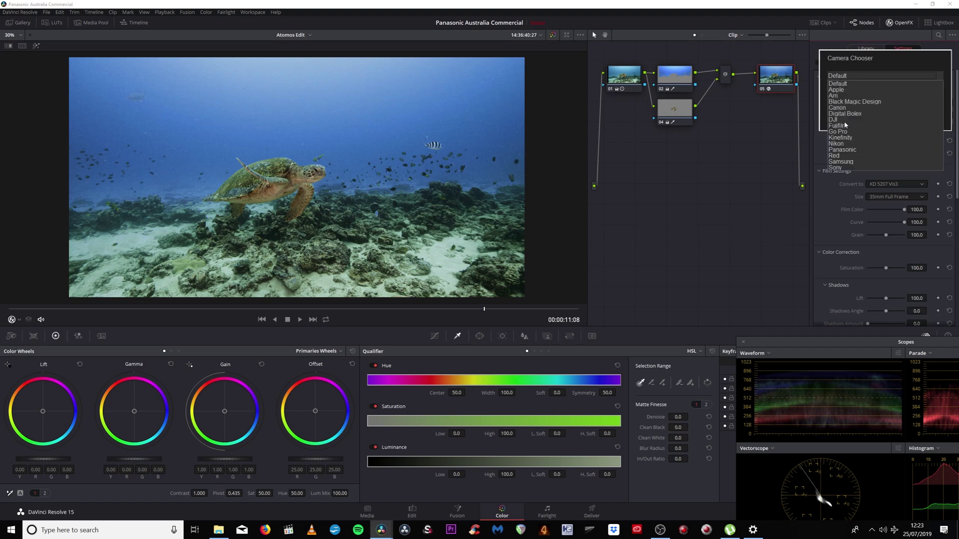
{"action": "left_click", "coordinate": [843, 149]}
{"action": "left_click", "coordinate": [849, 91]}
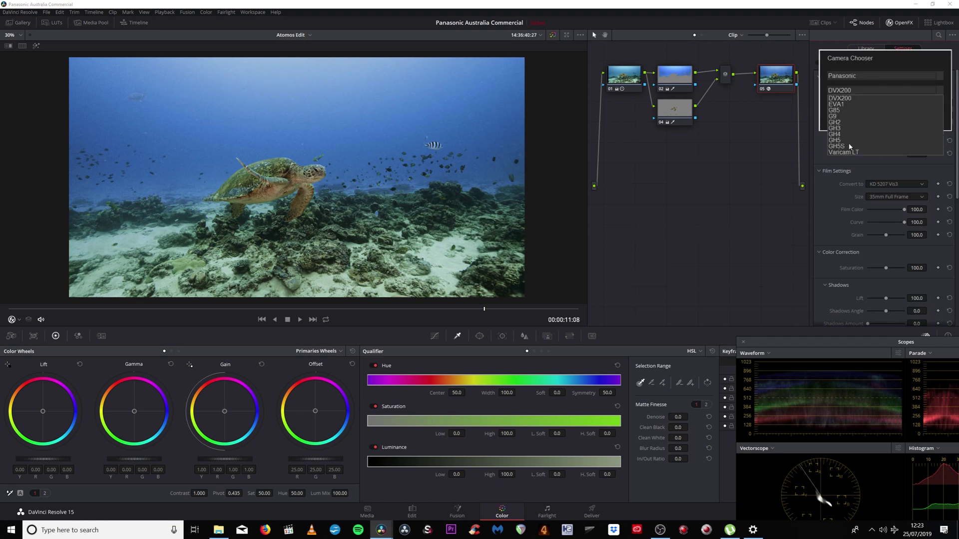
{"action": "left_click", "coordinate": [847, 152]}
{"action": "left_click", "coordinate": [842, 106]}
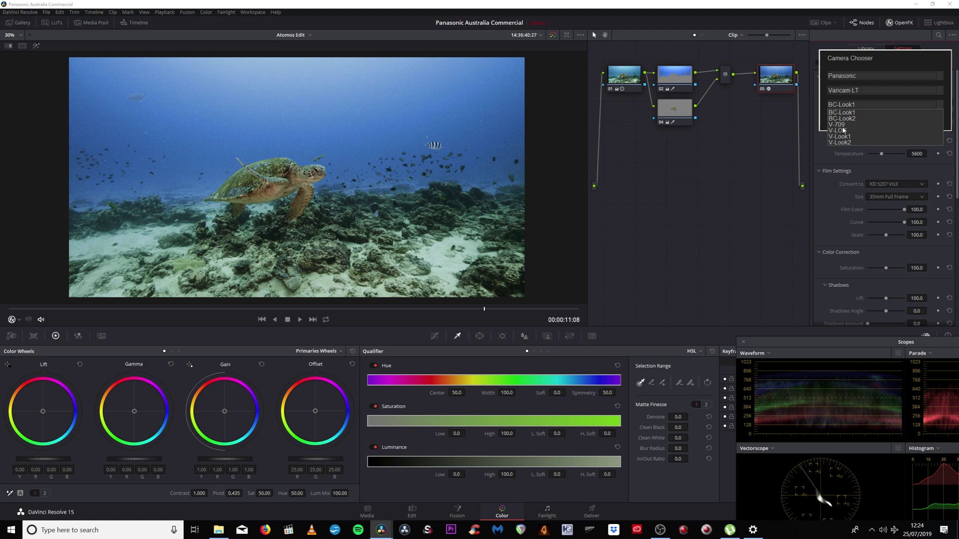
{"action": "left_click", "coordinate": [842, 128]}
{"action": "left_click", "coordinate": [917, 119]}
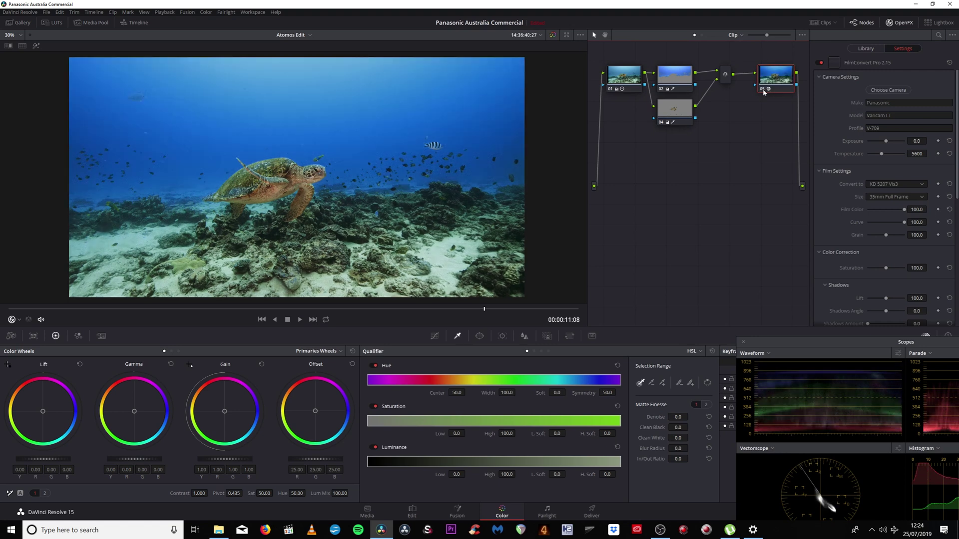
- Try the film stocks KD 5213 Vis3 and FJ 8543 VD, and settle on FJ 8553 ET
{"action": "left_click", "coordinate": [889, 188]}
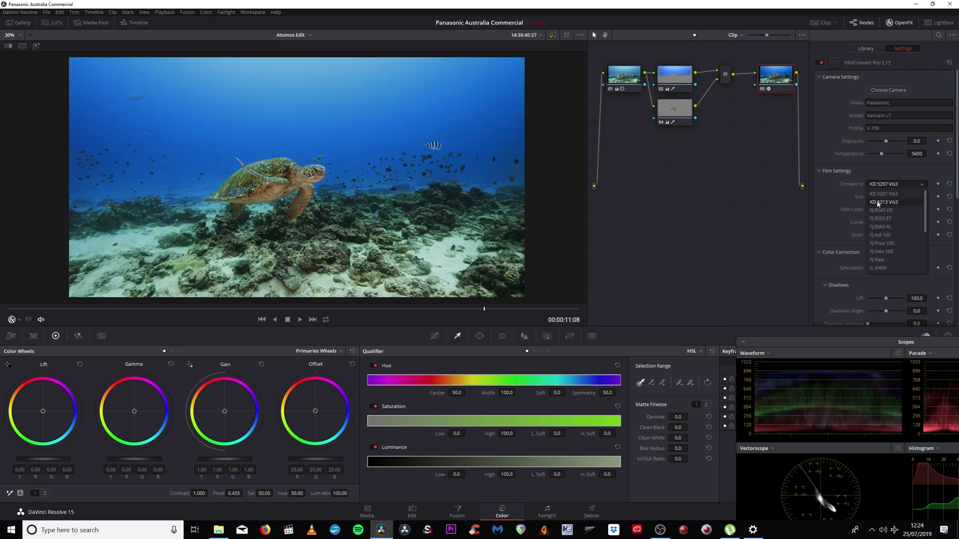
{"action": "left_click", "coordinate": [877, 203]}
{"action": "left_click", "coordinate": [883, 187]}
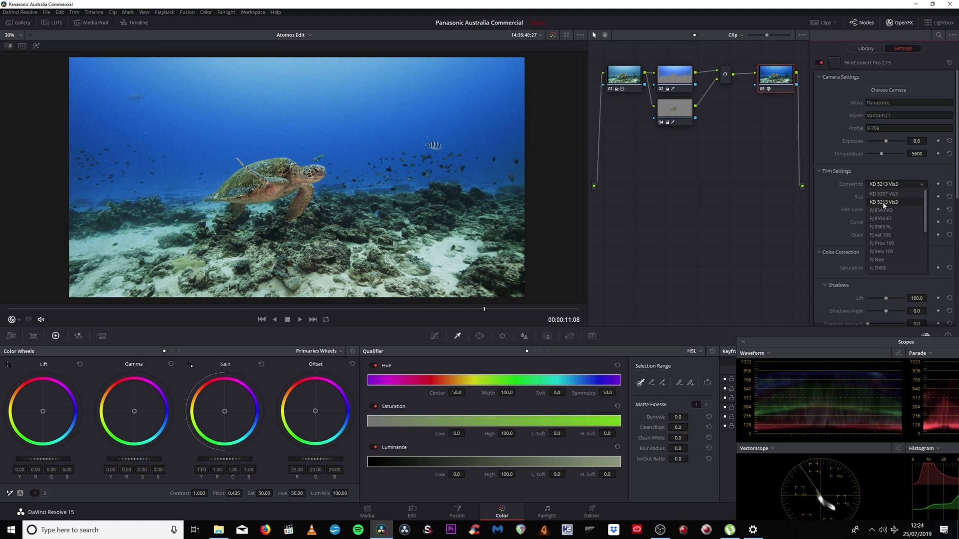
{"action": "left_click", "coordinate": [882, 210]}
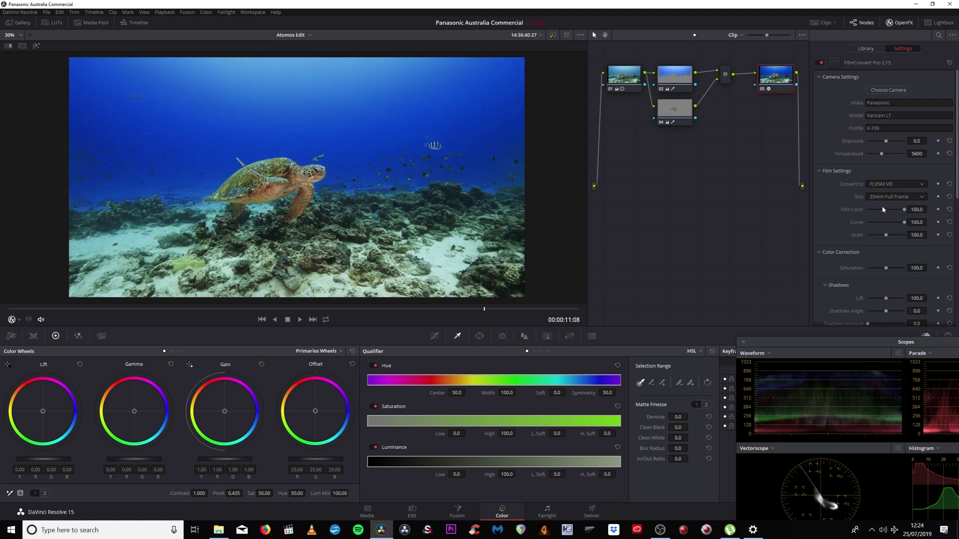
{"action": "left_click", "coordinate": [896, 184]}
{"action": "left_click", "coordinate": [893, 224]}
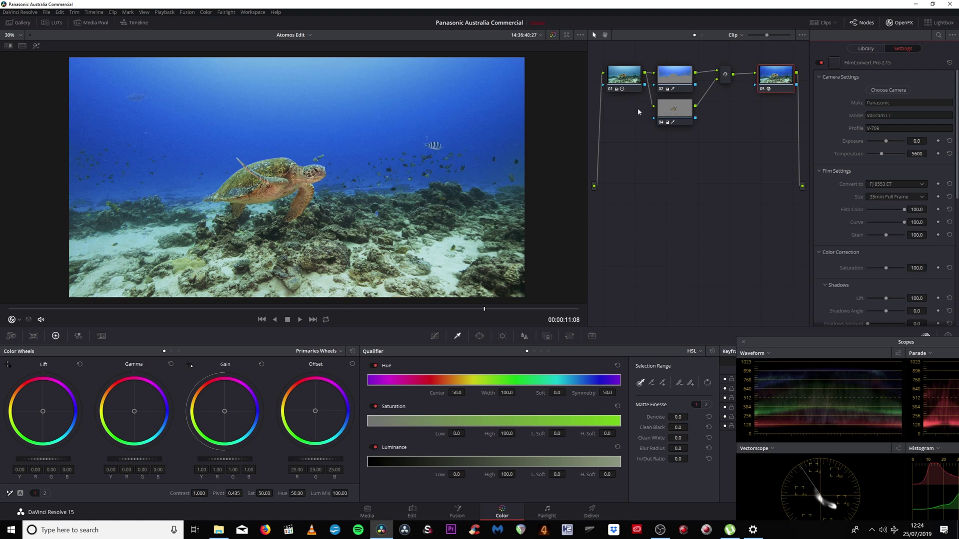
- Set FilmConvert's film color to 50, slightly reduce its saturation, and compare the shot with the entire grade bypassed and restored
{"action": "scroll", "coordinate": [252, 112], "scroll_direction": "up", "scroll_amount": 5}
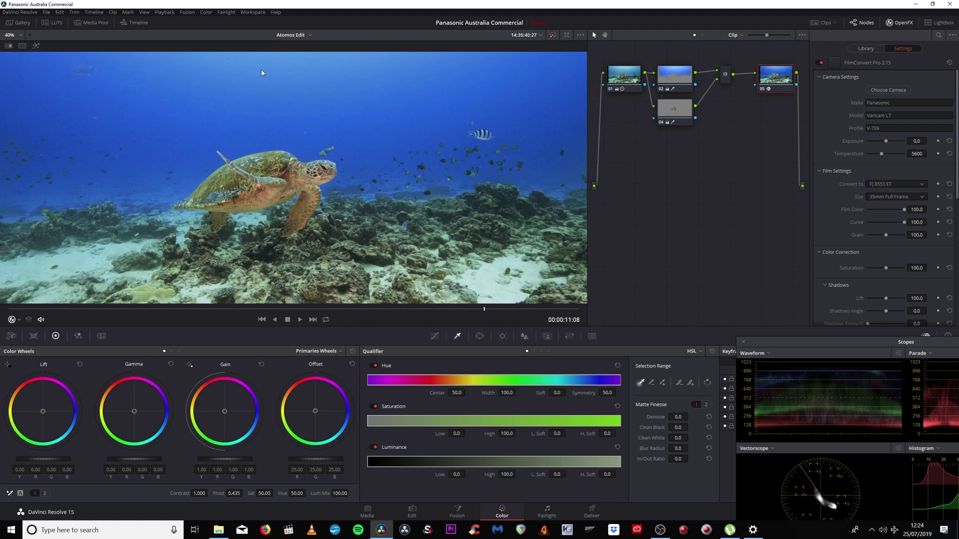
{"action": "scroll", "coordinate": [370, 194], "scroll_direction": "up", "scroll_amount": 4}
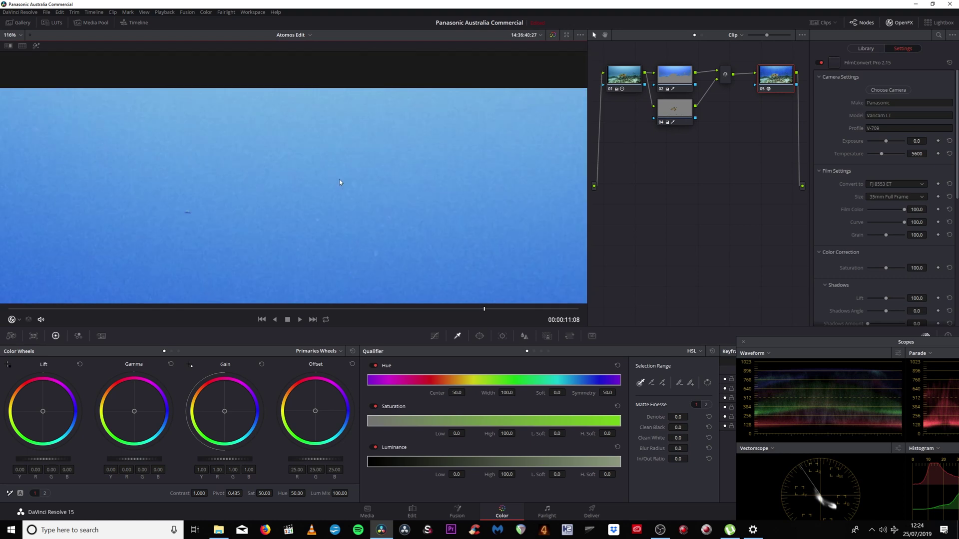
{"action": "scroll", "coordinate": [340, 182], "scroll_direction": "up", "scroll_amount": 2}
{"action": "scroll", "coordinate": [340, 182], "scroll_direction": "down", "scroll_amount": 7}
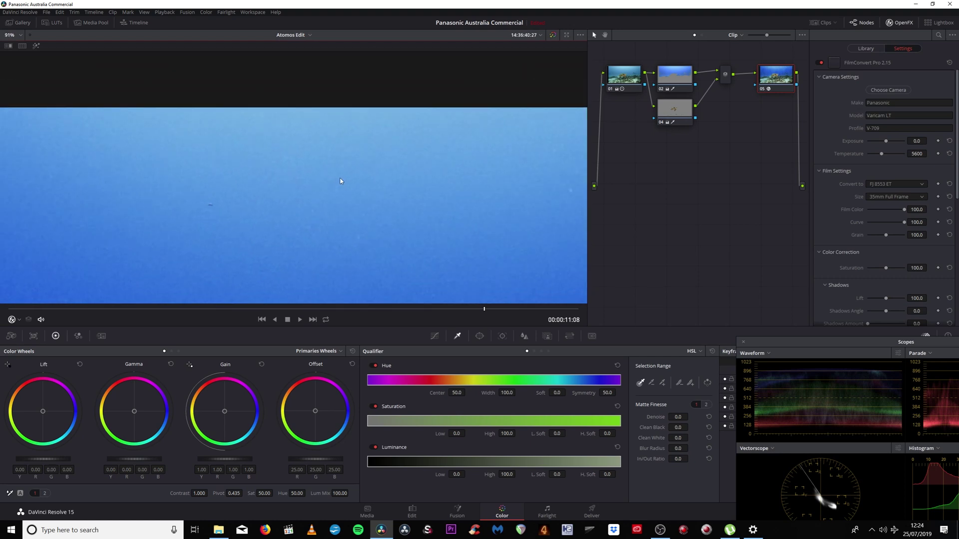
{"action": "scroll", "coordinate": [358, 147], "scroll_direction": "up", "scroll_amount": 2}
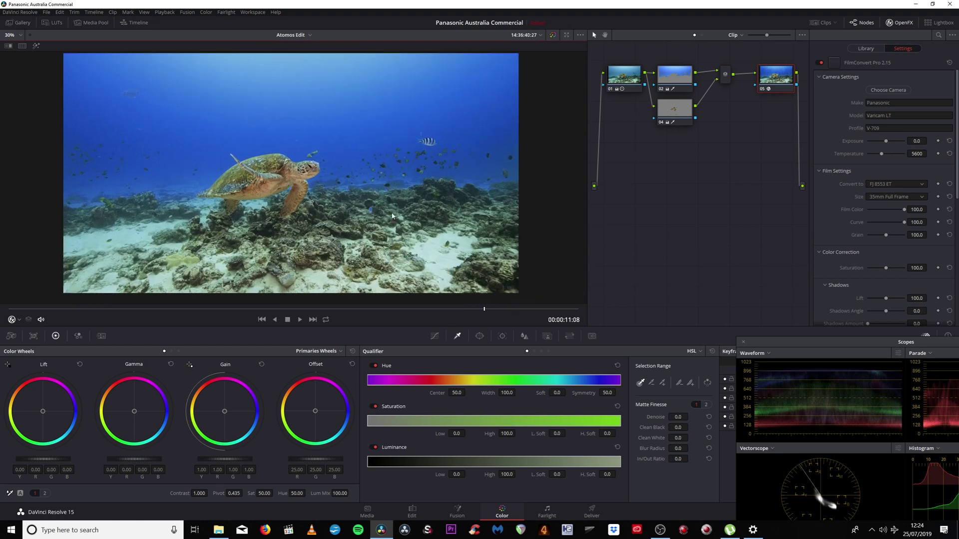
{"action": "left_click", "coordinate": [916, 210]}
{"action": "type", "text": "50"}
{"action": "key", "text": "Return"}
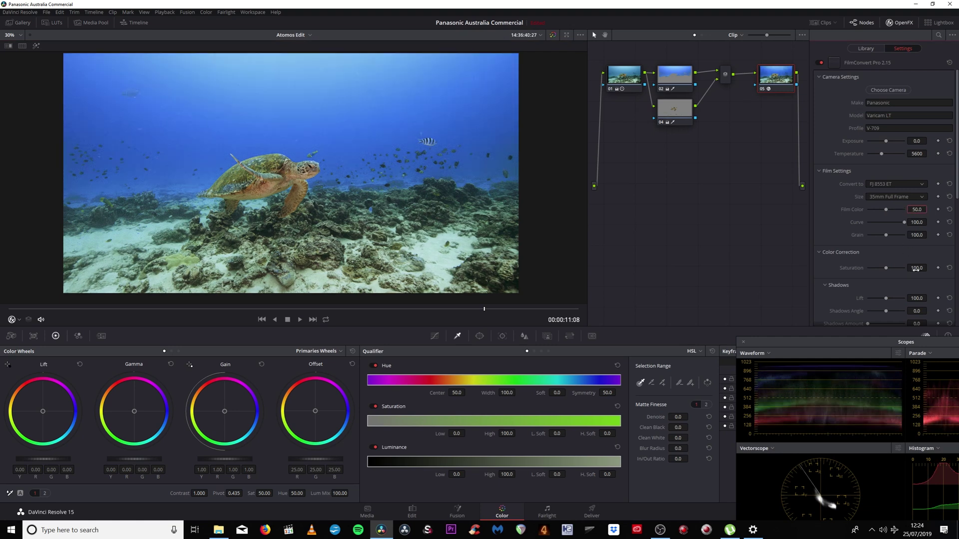
{"action": "left_click_drag", "start_coordinate": [917, 267], "coordinate": [914, 268]}
{"action": "left_click", "coordinate": [898, 23]}
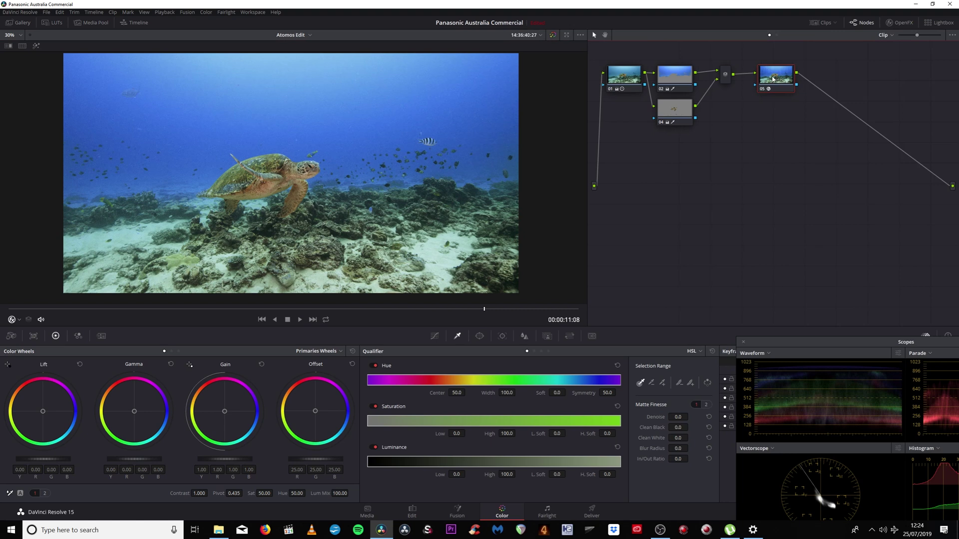
{"action": "key", "text": "shift+d"}
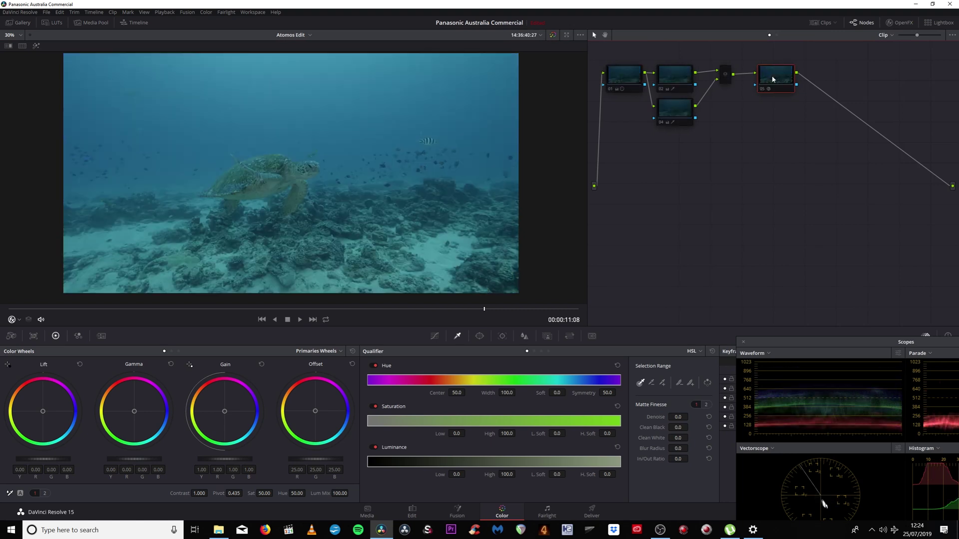
{"action": "key", "text": "shift+d"}
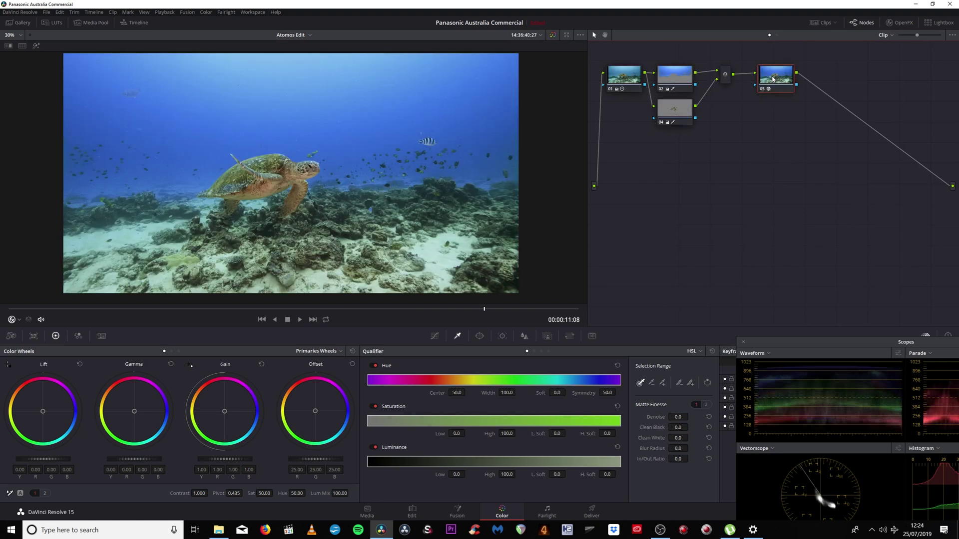
- Add a serial node and pull both ends of its Lum Vs Sat curve fully down, with anchor points at input lum 0.20 and 0.83
{"action": "key", "text": "alt+s"}
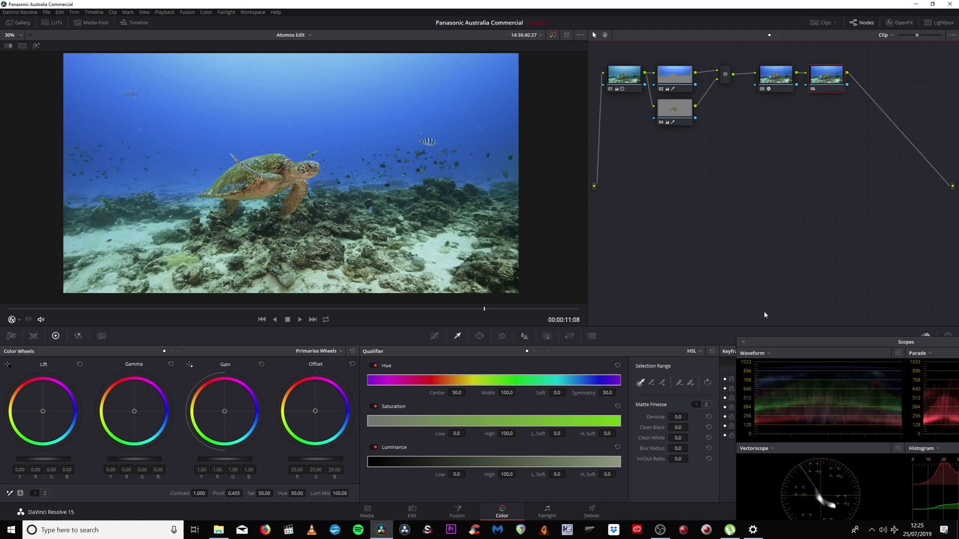
{"action": "left_click", "coordinate": [434, 337]}
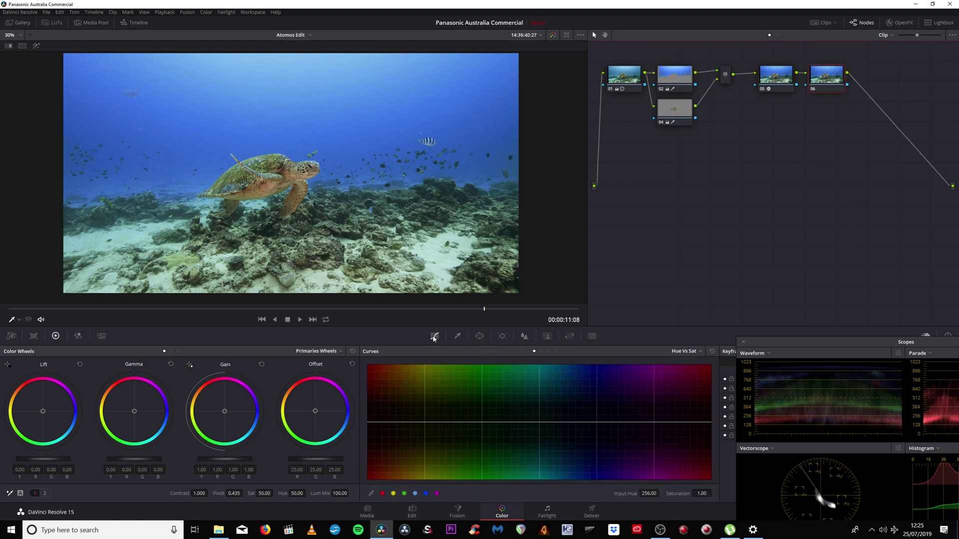
{"action": "left_click", "coordinate": [548, 352]}
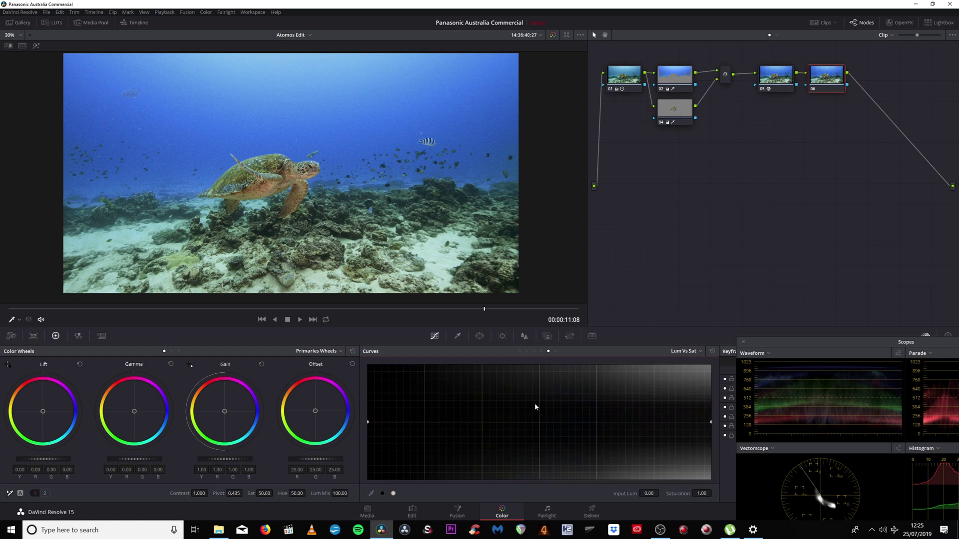
{"action": "left_click", "coordinate": [436, 423]}
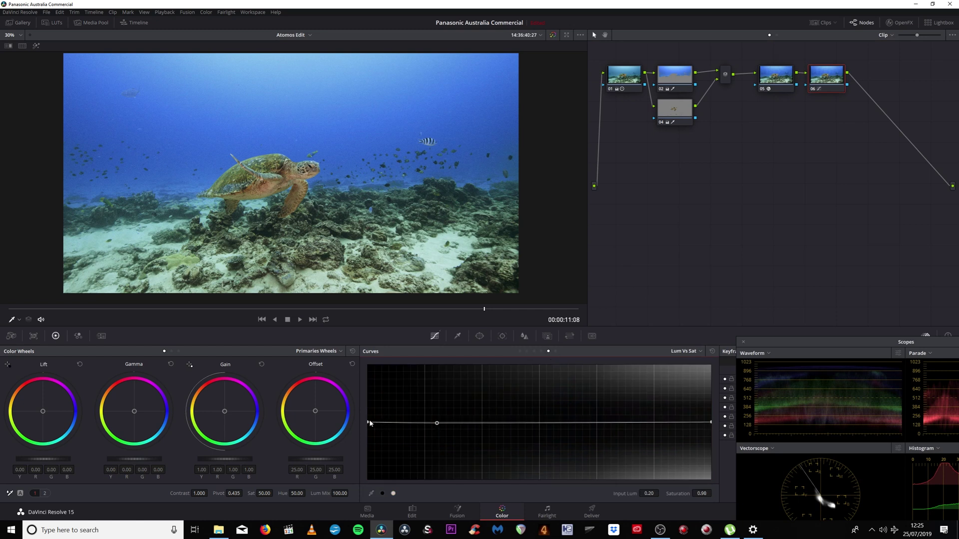
{"action": "left_click_drag", "start_coordinate": [370, 423], "coordinate": [383, 497]}
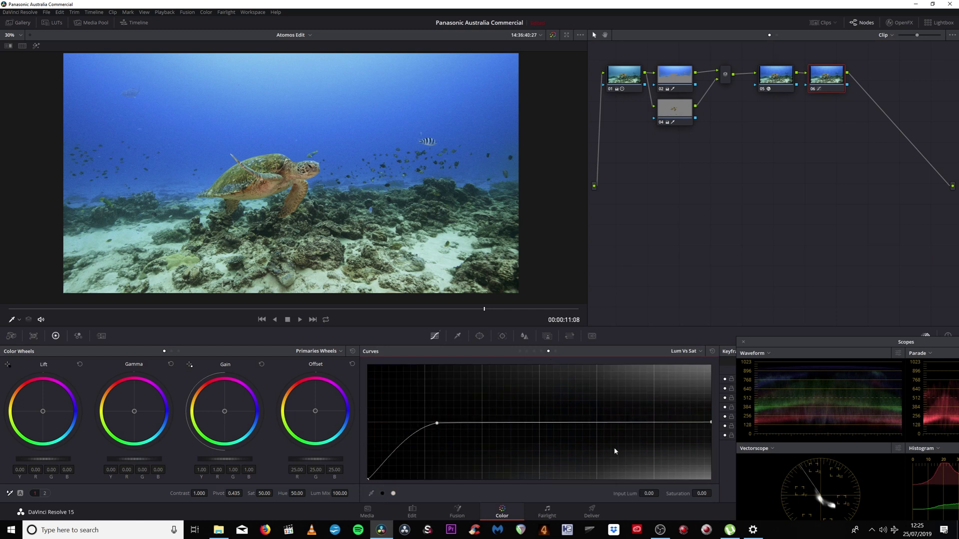
{"action": "left_click", "coordinate": [653, 424]}
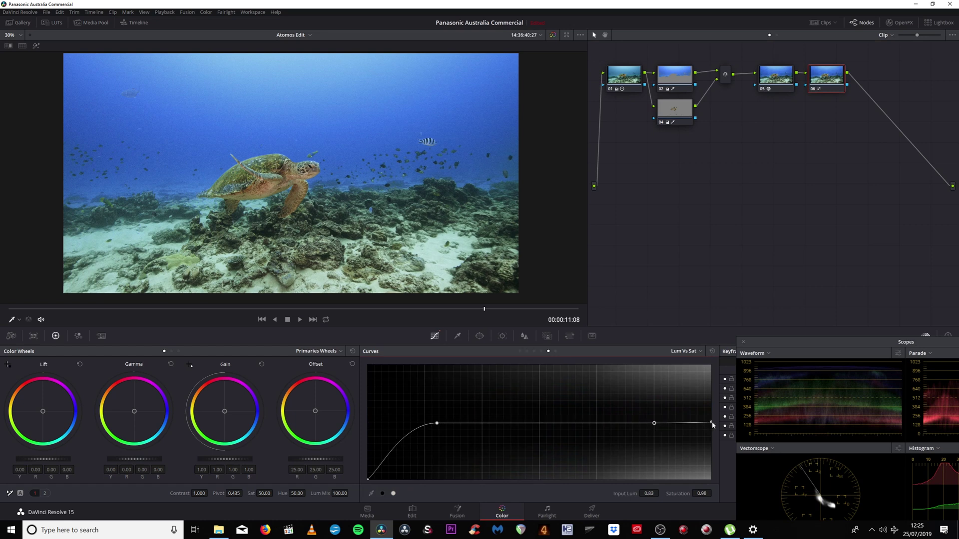
{"action": "left_click_drag", "start_coordinate": [711, 423], "coordinate": [717, 495]}
- View the shot full screen and compare it with the entire grade bypassed and restored
{"action": "key", "text": "ctrl+f"}
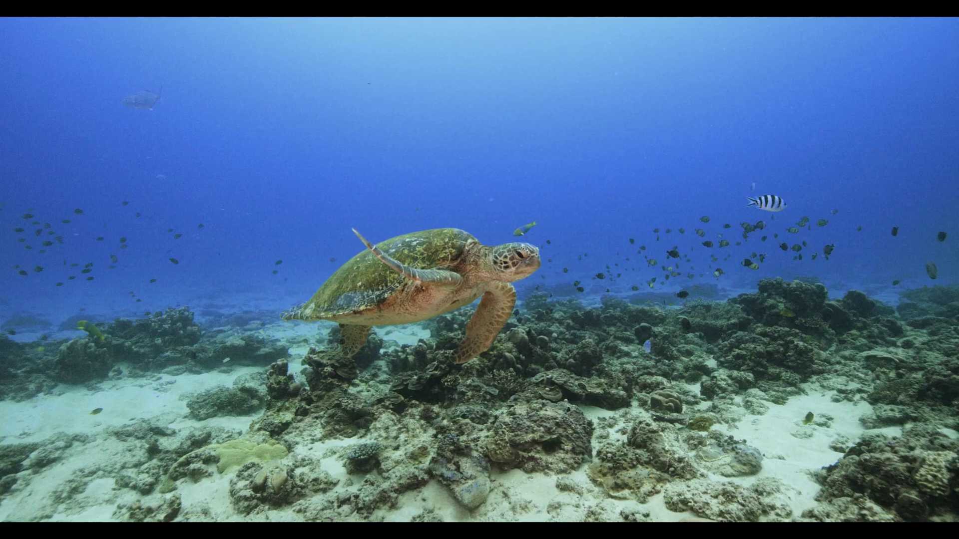
{"action": "key", "text": "shift+d"}
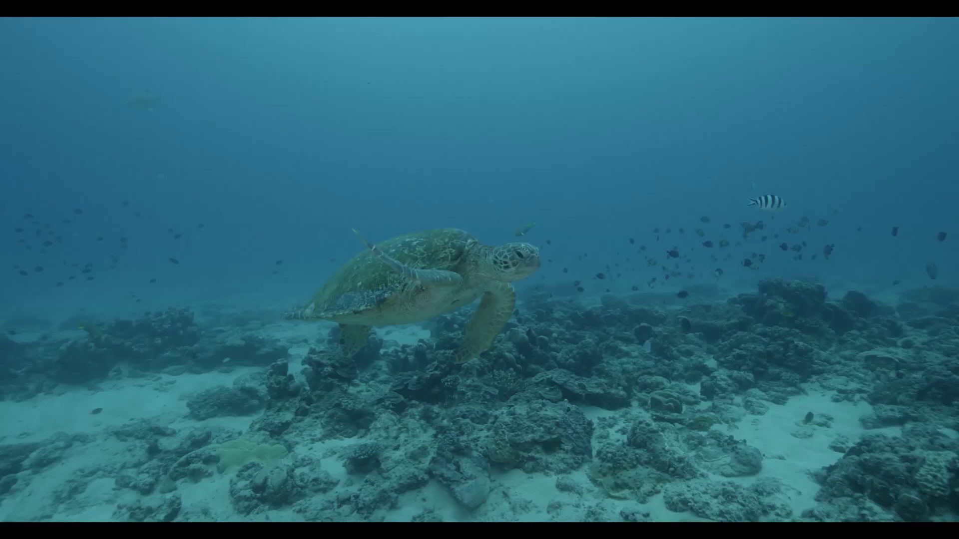
{"action": "key", "text": "shift+d"}
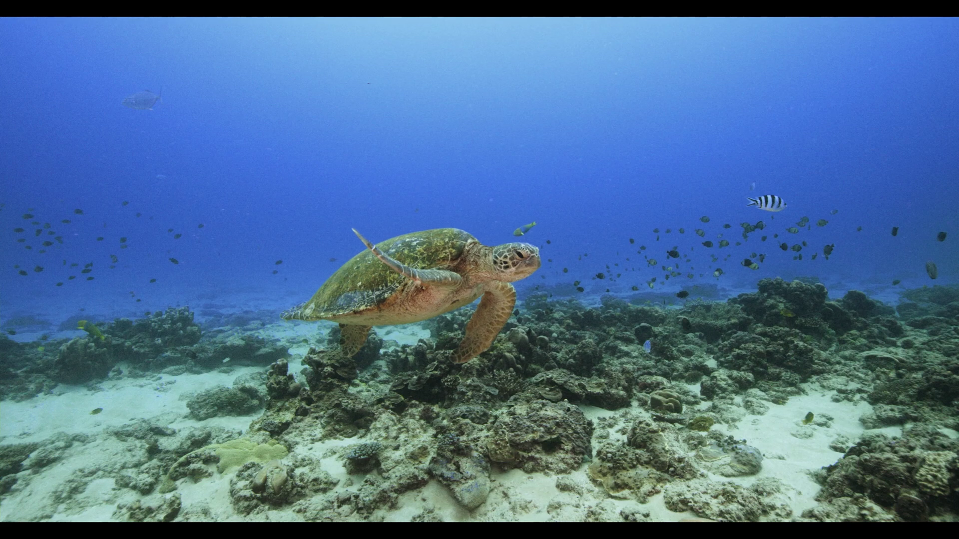
- In Premiere Pro, apply Neat Video's Reduce Noise v4 effect to the graded turtle clip in the sequence
{"action": "mouse_move", "coordinate": [707, 286]}
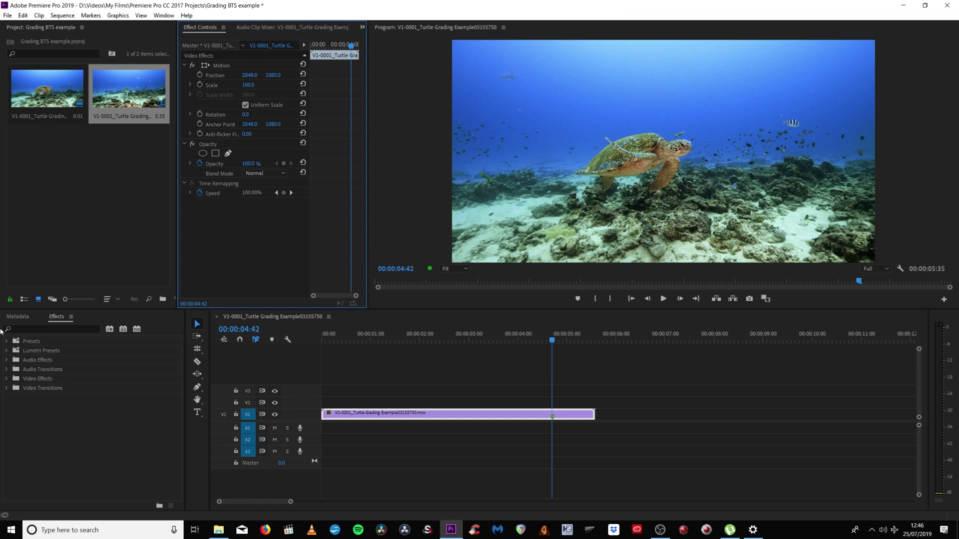
{"action": "left_click", "coordinate": [28, 330]}
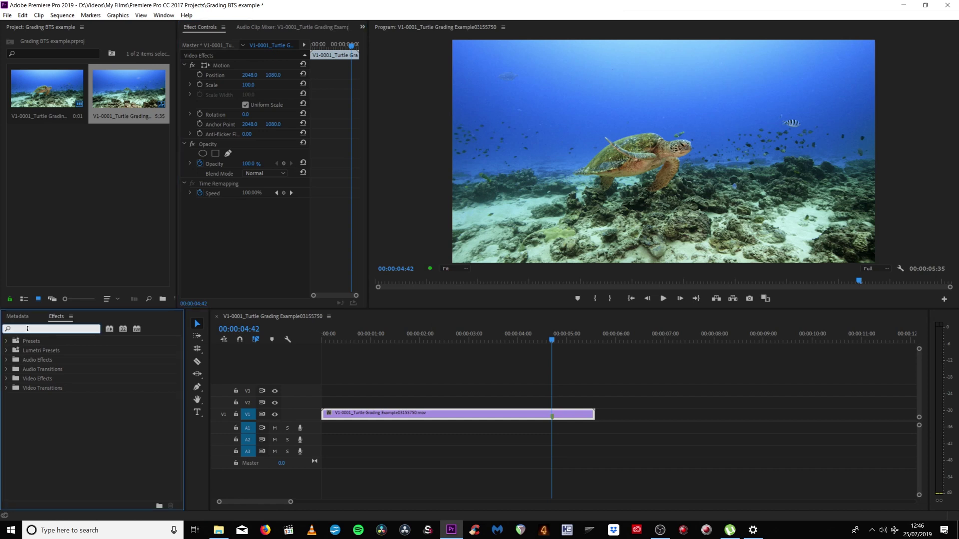
{"action": "type", "text": "reduce"}
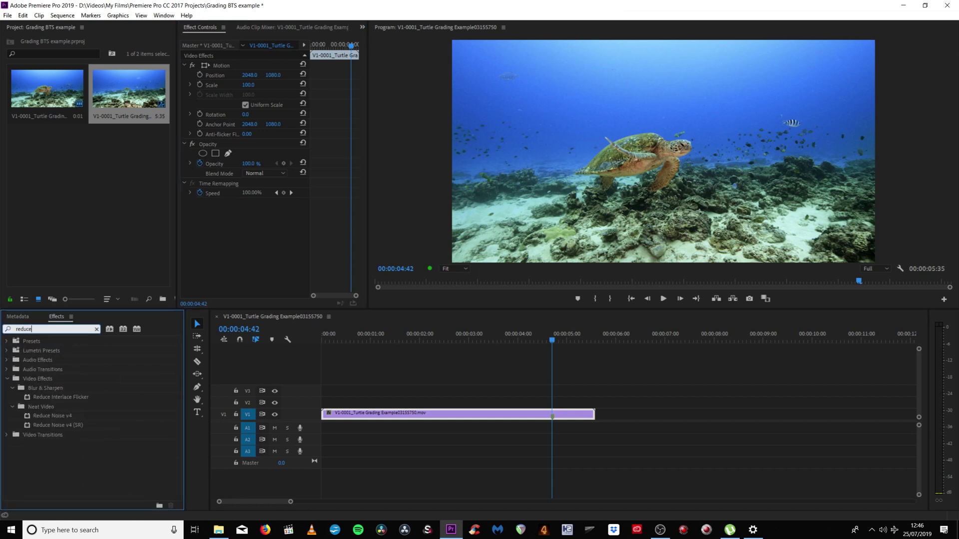
{"action": "left_click_drag", "start_coordinate": [39, 417], "coordinate": [488, 419]}
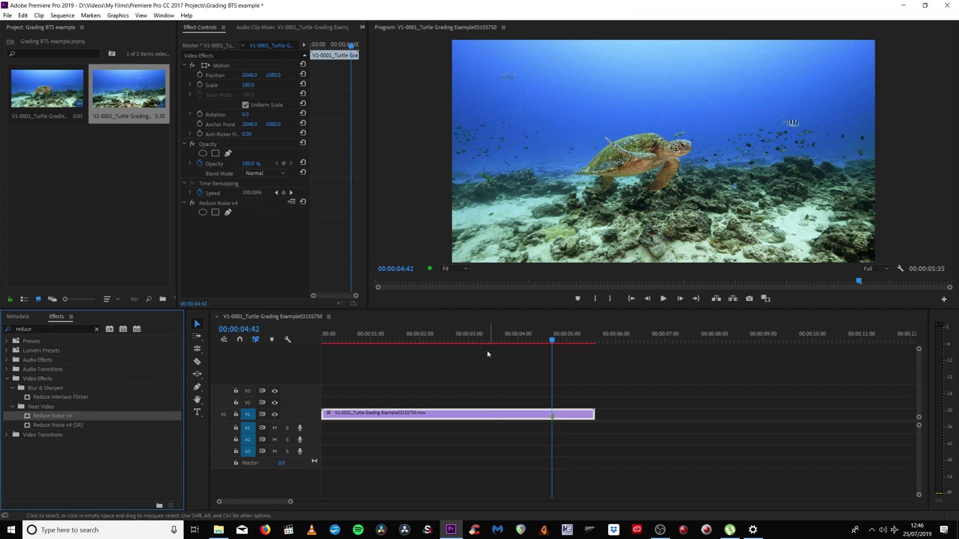
- Open the Reduce Noise v4 setup, sample the plain water above the striped fish, and build an auto-fine-tuned noise profile from it
{"action": "left_click", "coordinate": [290, 203]}
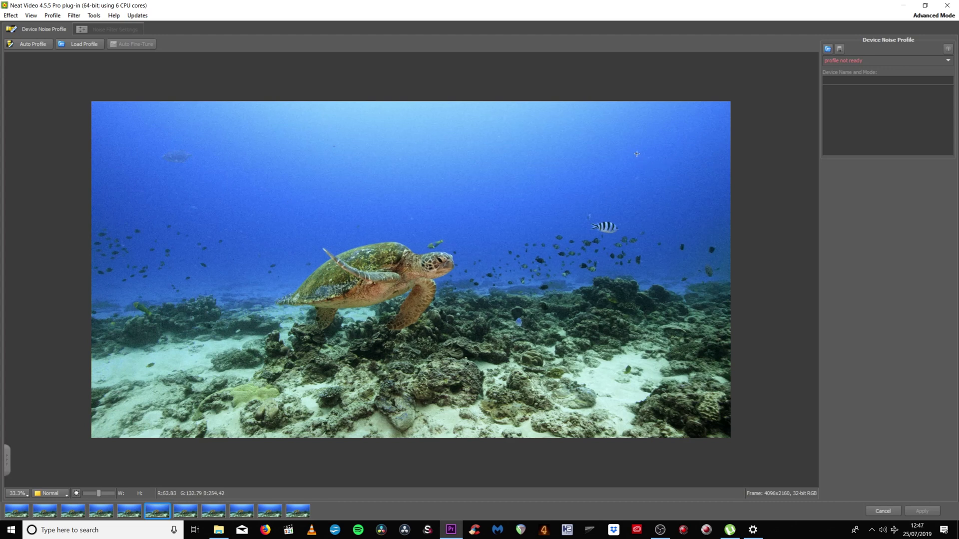
{"action": "left_click_drag", "start_coordinate": [633, 152], "coordinate": [728, 228]}
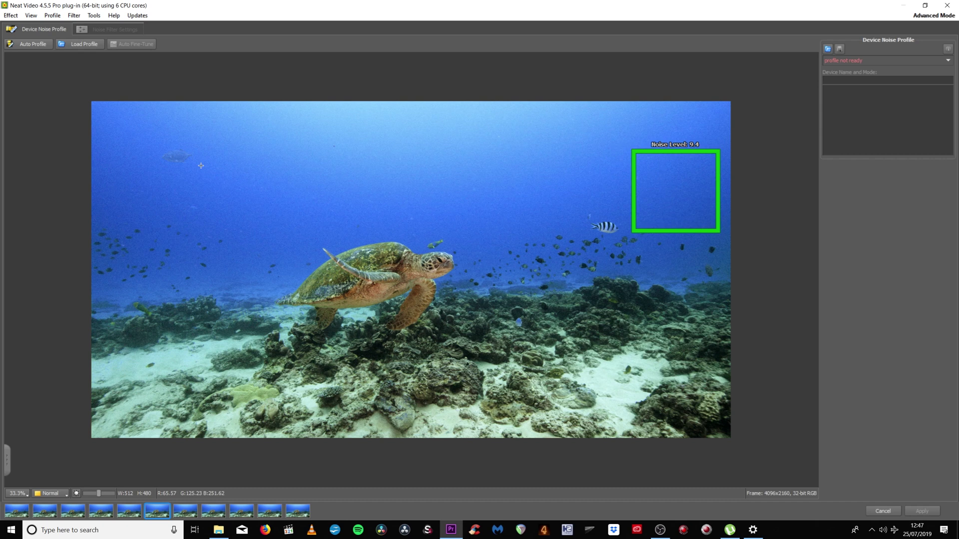
{"action": "left_click", "coordinate": [22, 45]}
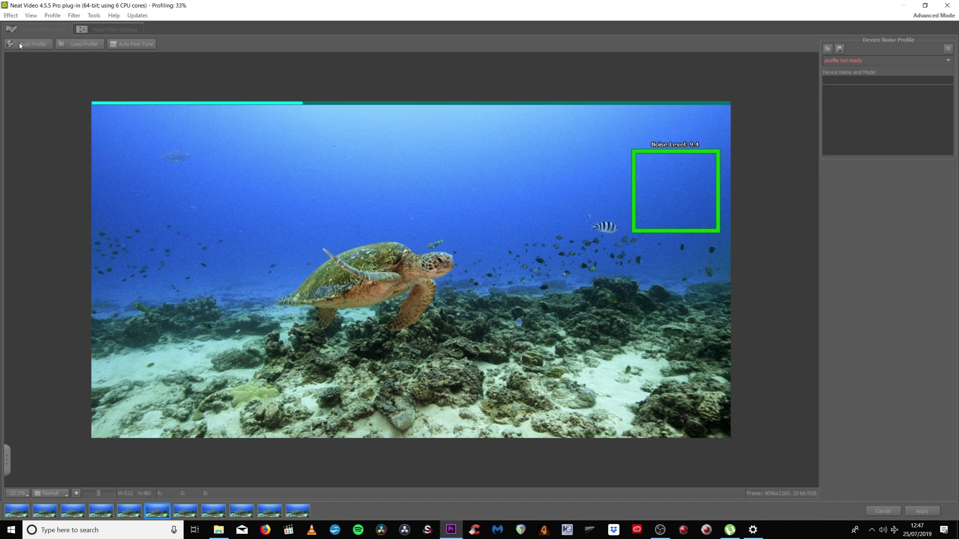
{"action": "left_click", "coordinate": [134, 44]}
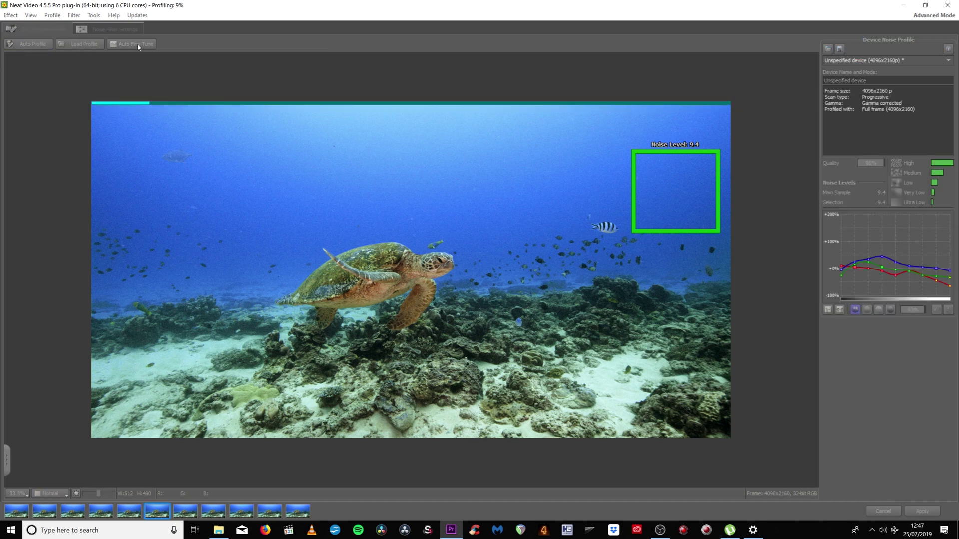
- Set the spatial noise filter to High quality with 30% luminance and 60% Cr and Cb reduction, and apply the settings to the clip
{"action": "left_click", "coordinate": [125, 29]}
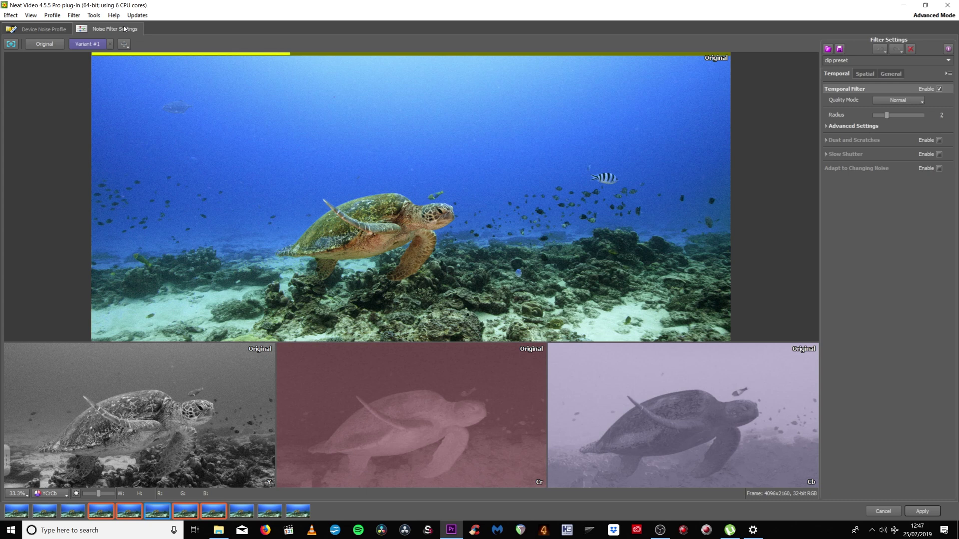
{"action": "left_click", "coordinate": [517, 153]}
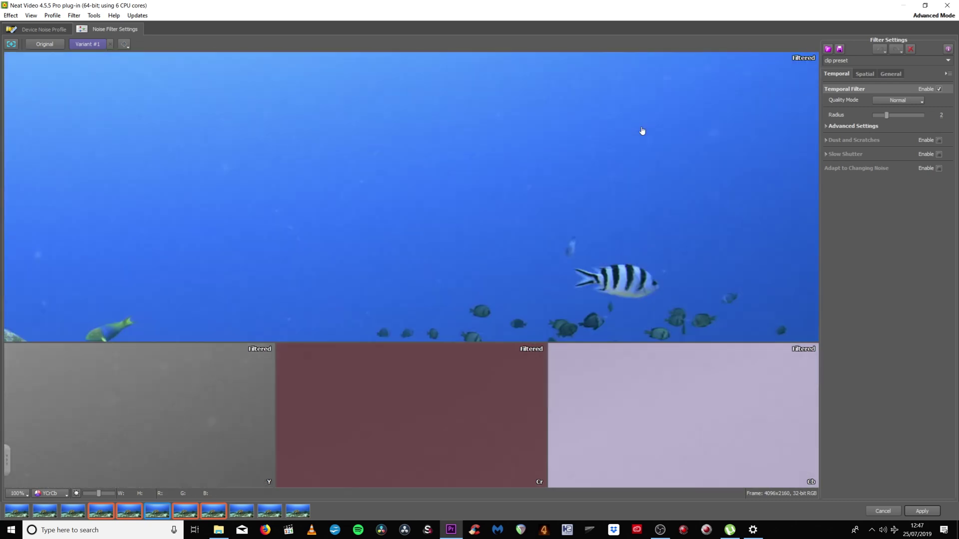
{"action": "left_click", "coordinate": [864, 73]}
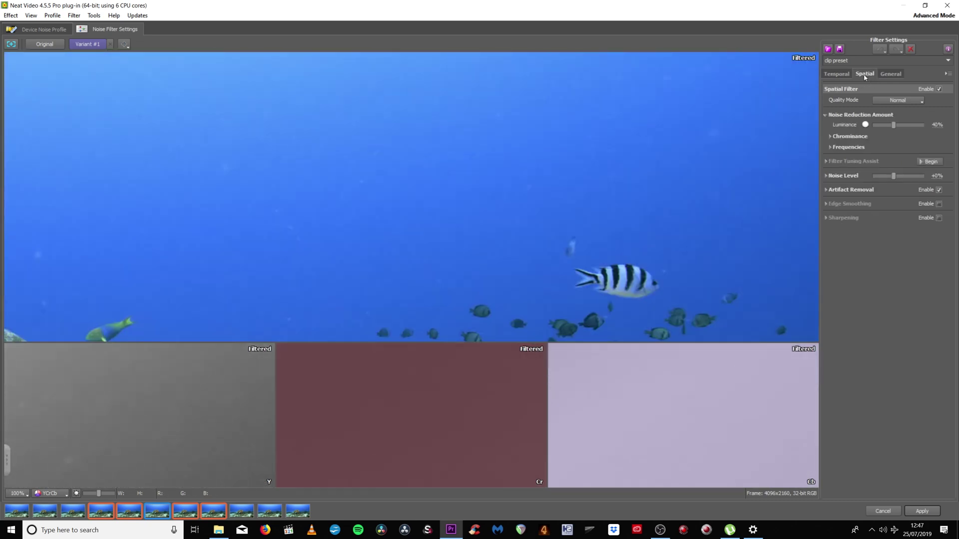
{"action": "left_click", "coordinate": [897, 100]}
{"action": "left_click", "coordinate": [896, 122]}
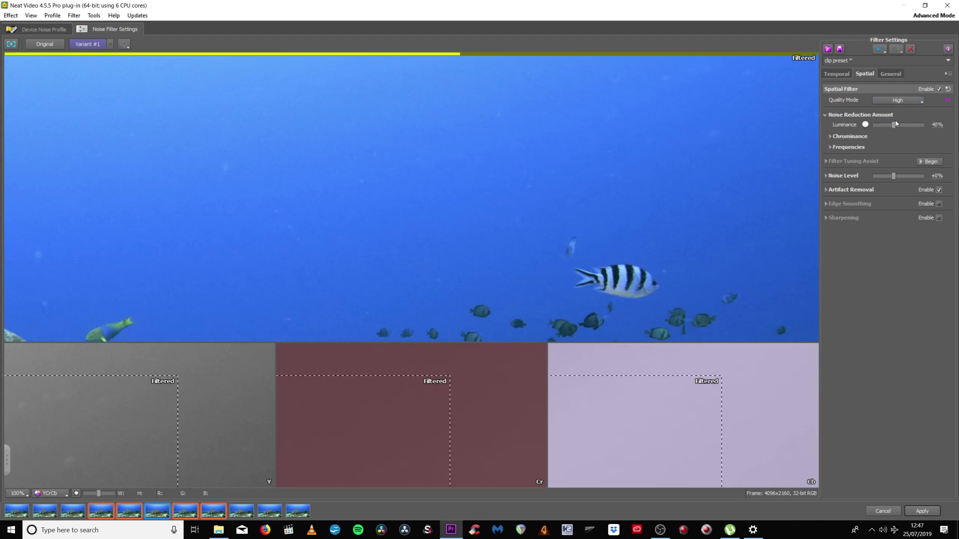
{"action": "left_click_drag", "start_coordinate": [891, 129], "coordinate": [887, 129]}
{"action": "left_click", "coordinate": [846, 136]}
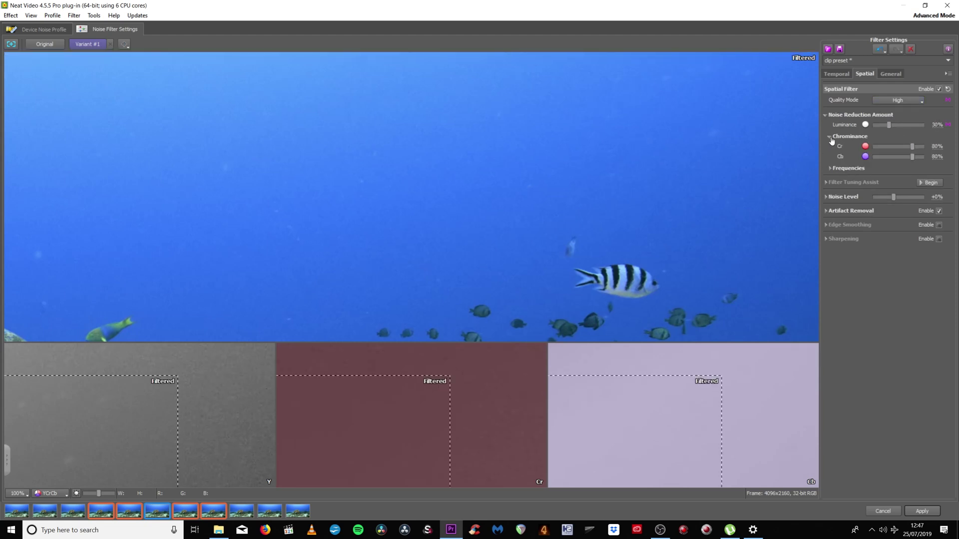
{"action": "left_click_drag", "start_coordinate": [912, 146], "coordinate": [908, 158]}
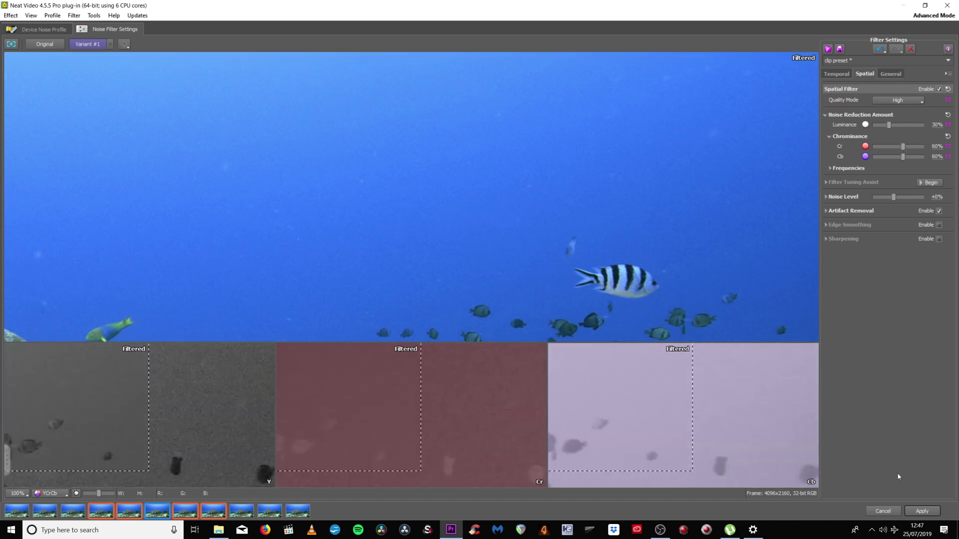
{"action": "left_click", "coordinate": [921, 511]}
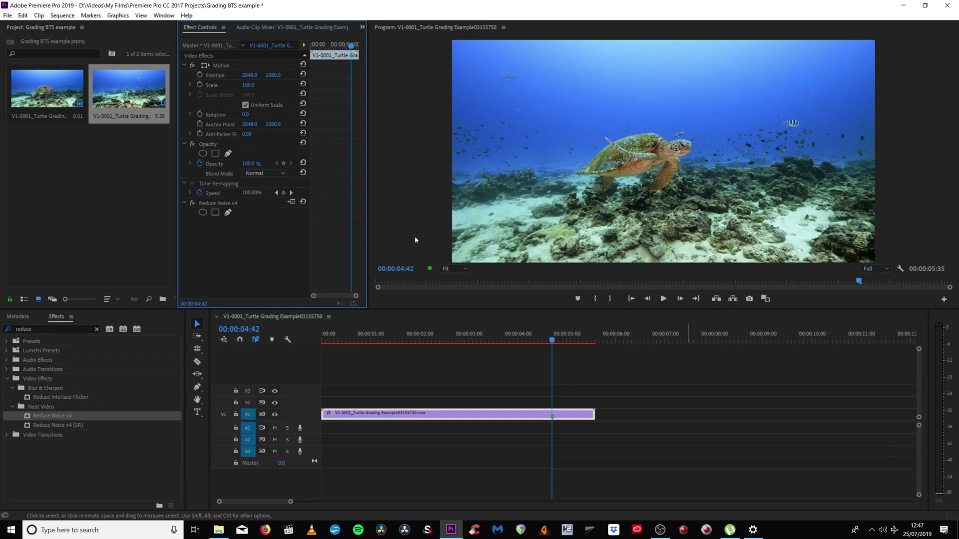
- Find the Unsharp Mask video effect and apply it to the turtle clip
{"action": "left_click", "coordinate": [96, 330]}
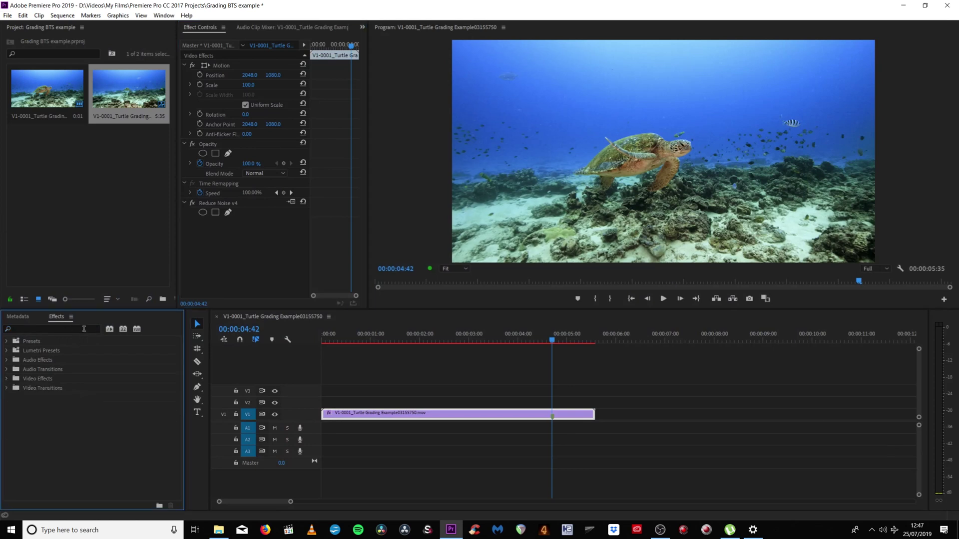
{"action": "left_click", "coordinate": [75, 330]}
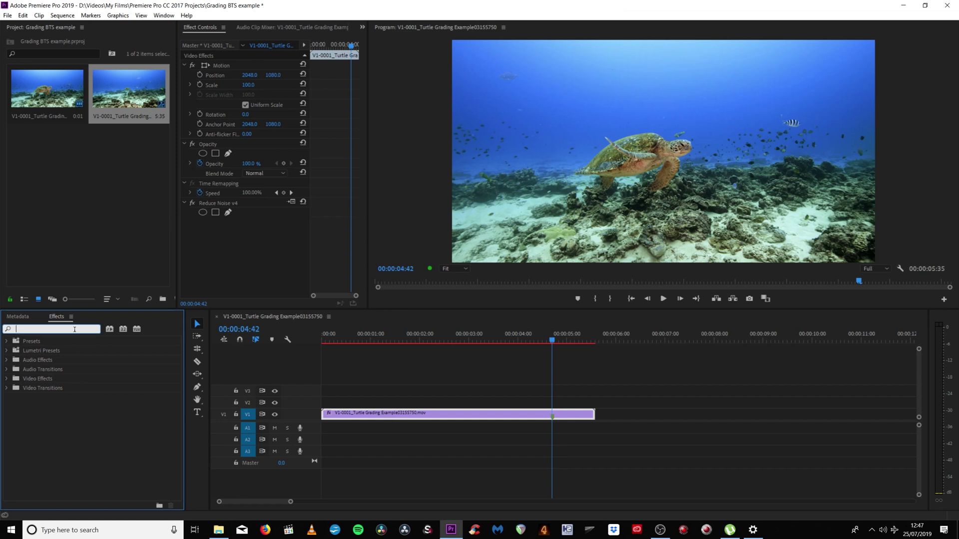
{"action": "type", "text": "u"}
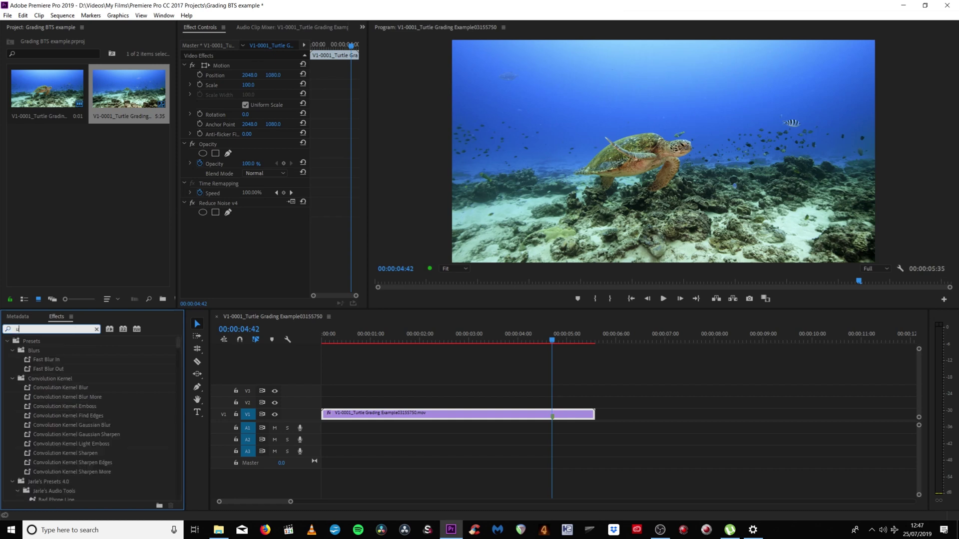
{"action": "type", "text": "nshar"}
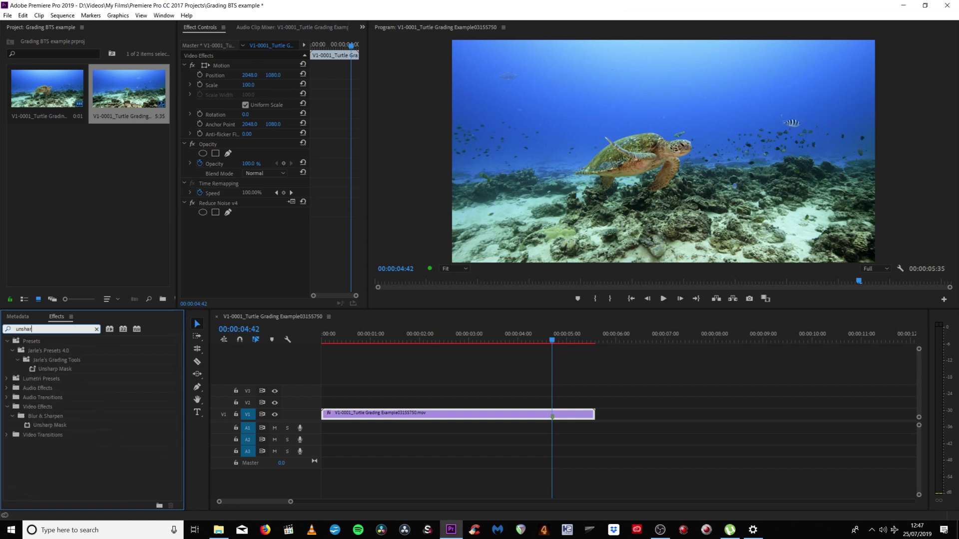
{"action": "left_click_drag", "start_coordinate": [50, 428], "coordinate": [481, 414]}
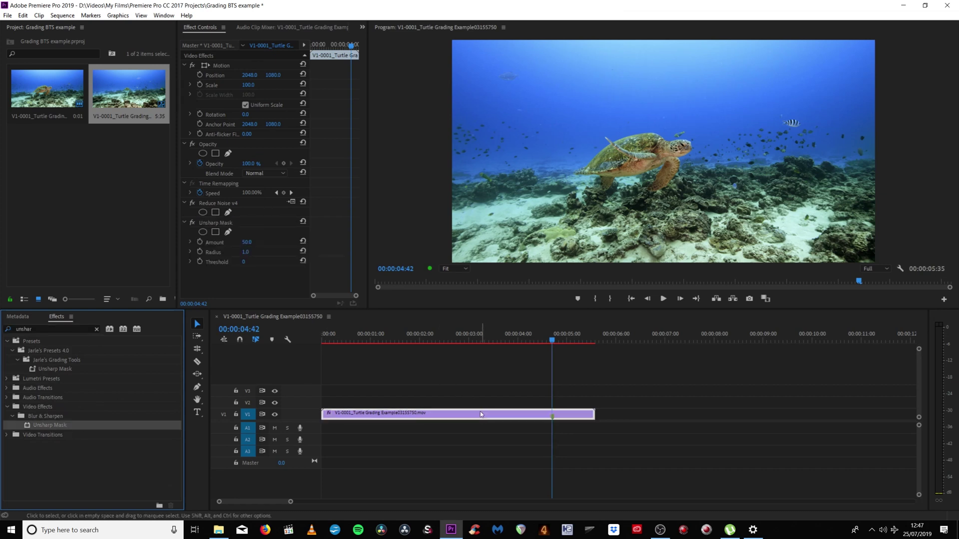
- Set the Unsharp Mask amount to 65 and its radius to 1.3
{"action": "left_click", "coordinate": [247, 242]}
{"action": "type", "text": "65"}
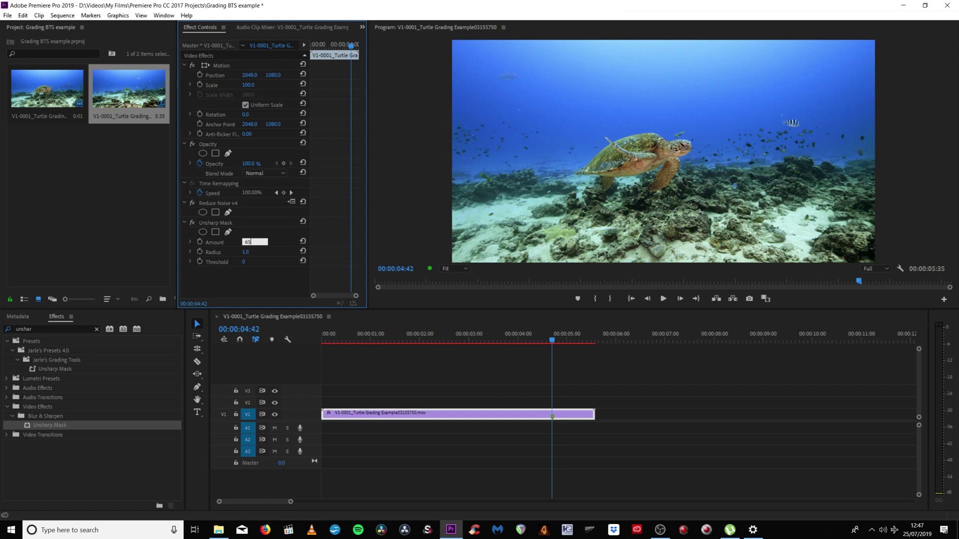
{"action": "key", "text": "Return"}
{"action": "left_click", "coordinate": [245, 252]}
{"action": "type", "text": "1.3"}
{"action": "key", "text": "Return"}
- Find the FilmConvert Pro film emulation effect and apply it to the turtle clip
{"action": "left_click", "coordinate": [96, 330]}
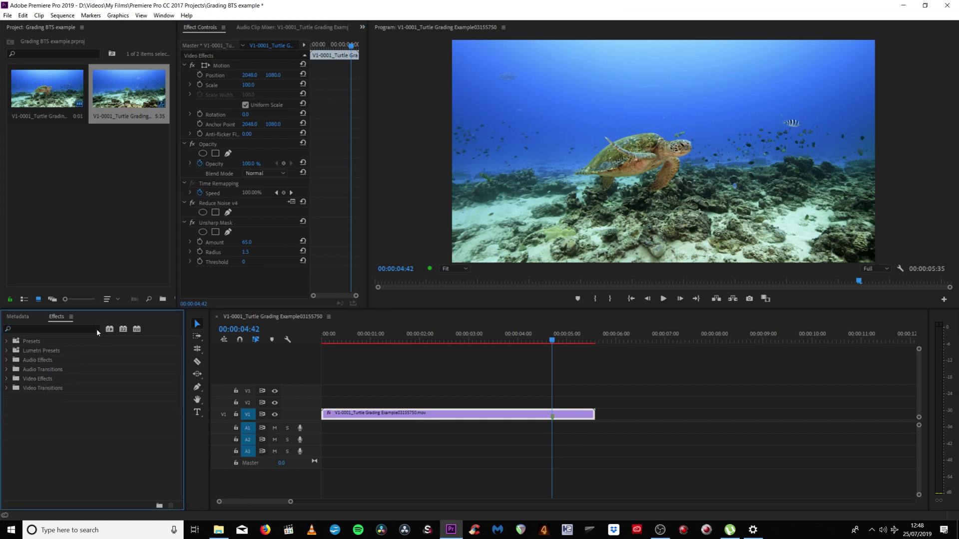
{"action": "type", "text": "fil"}
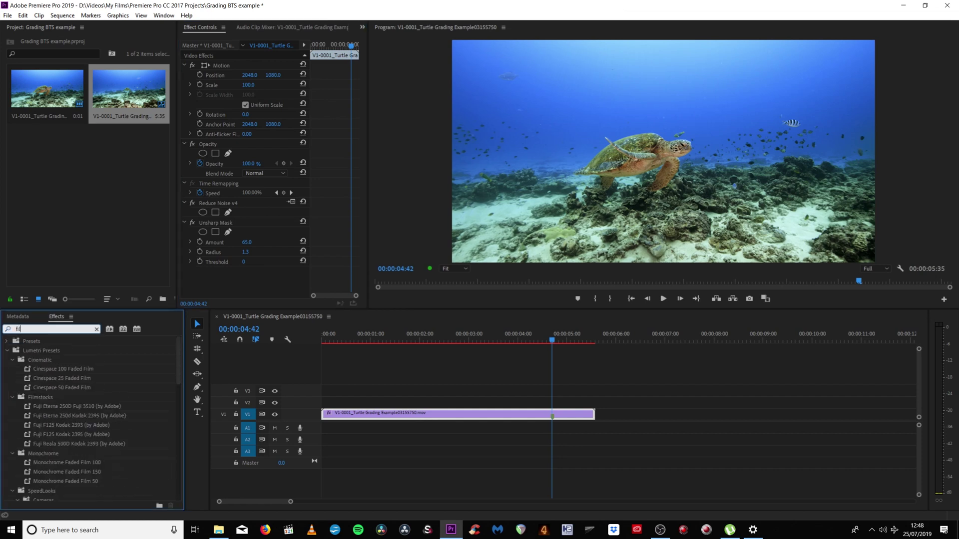
{"action": "type", "text": "m conv"}
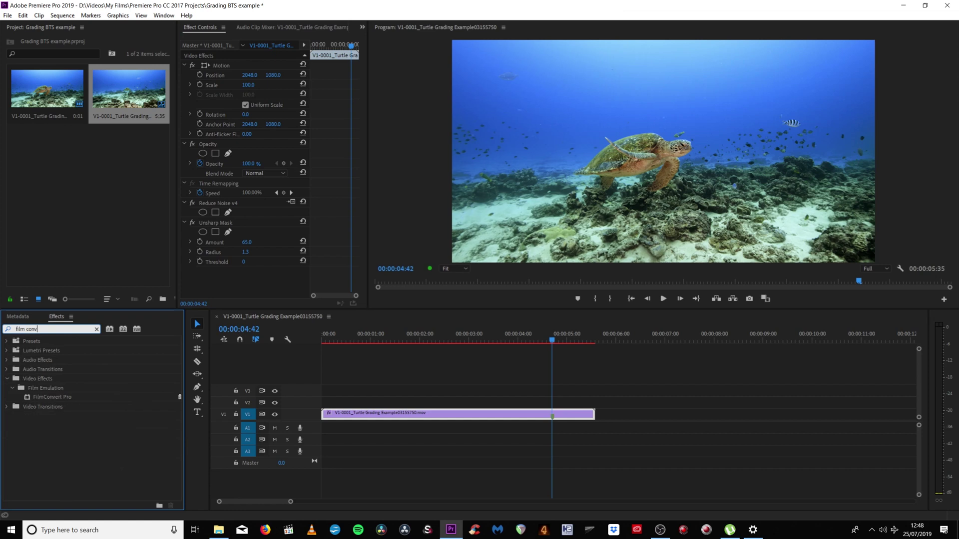
{"action": "left_click", "coordinate": [47, 398]}
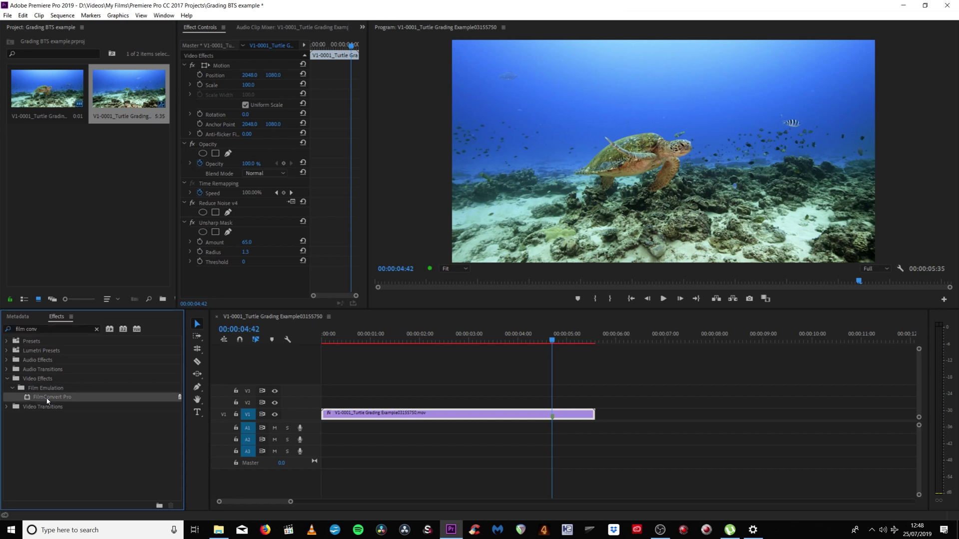
{"action": "left_click_drag", "start_coordinate": [47, 399], "coordinate": [436, 414]}
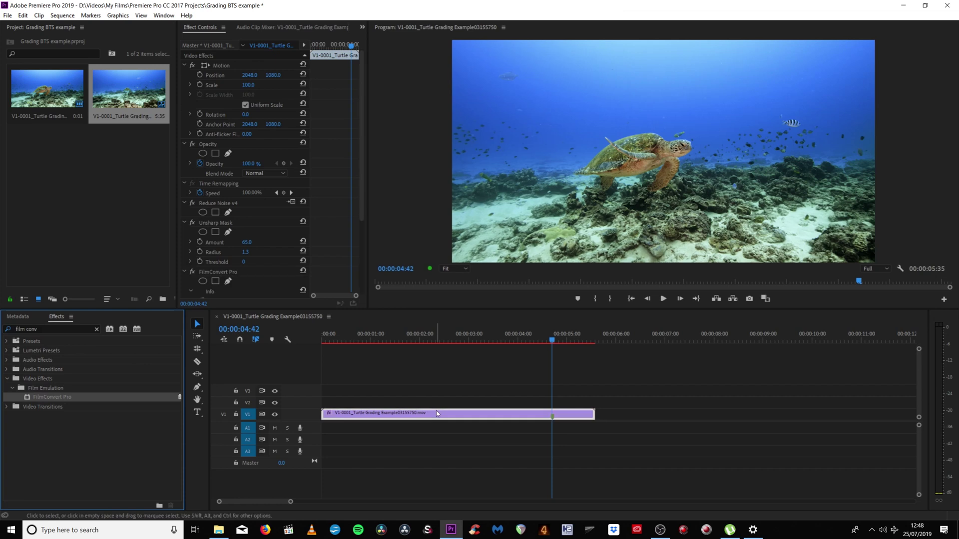
- Collapse the Reduce Noise and Unsharp Mask settings and set FilmConvert Pro's film color to 0%
{"action": "left_click", "coordinate": [184, 202]}
{"action": "left_click", "coordinate": [184, 213]}
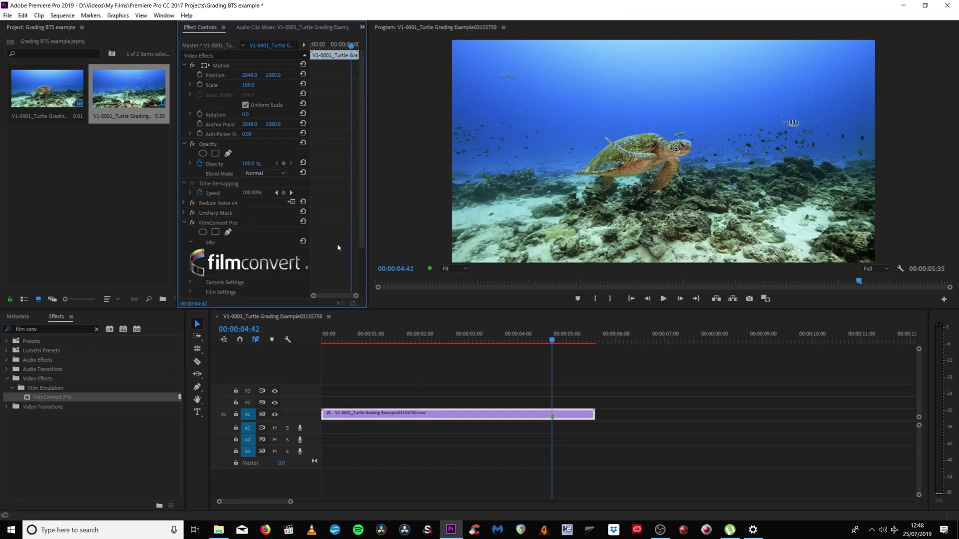
{"action": "scroll", "coordinate": [337, 247], "scroll_direction": "down", "scroll_amount": 3}
{"action": "left_click", "coordinate": [190, 233]}
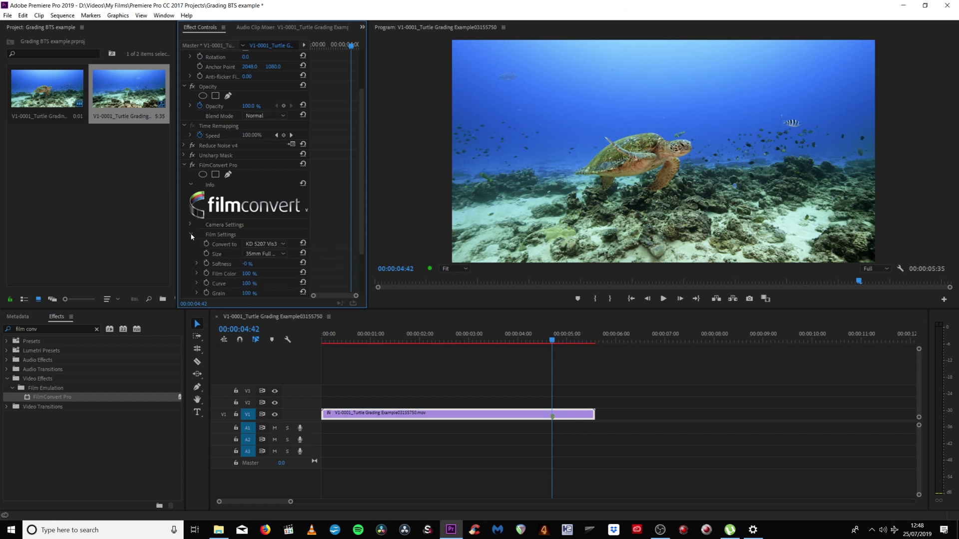
{"action": "left_click", "coordinate": [250, 274]}
{"action": "type", "text": "0"}
{"action": "key", "text": "Return"}
- Set FilmConvert Pro's grain to 30%
{"action": "scroll", "coordinate": [277, 276], "scroll_direction": "down", "scroll_amount": 1}
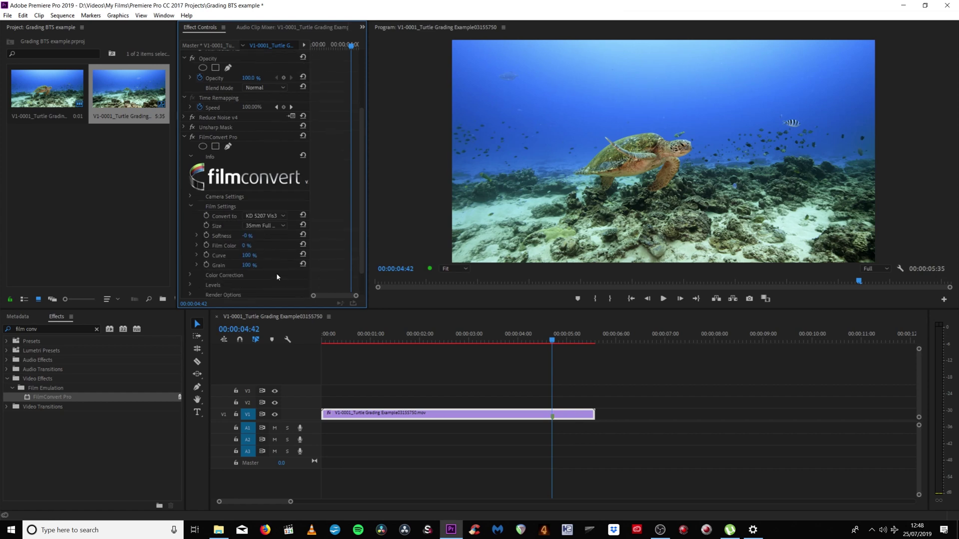
{"action": "left_click", "coordinate": [248, 266]}
{"action": "type", "text": "30"}
{"action": "key", "text": "Return"}
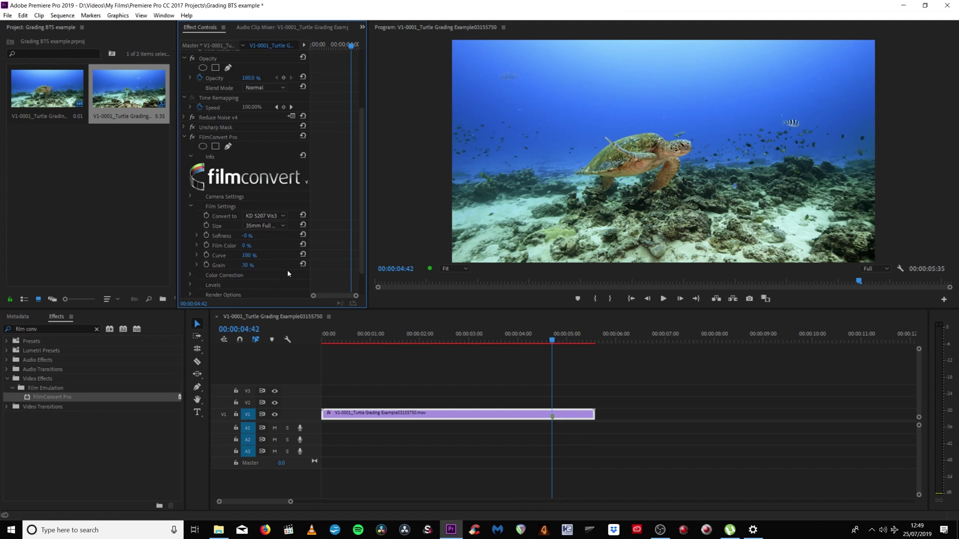